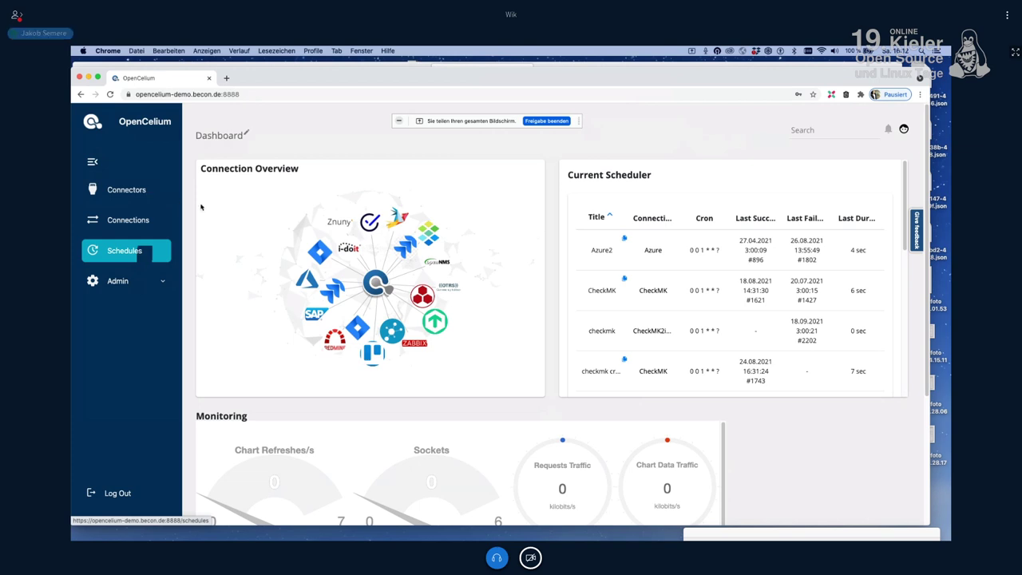
Step: Go to the Connectors page from the left sidebar
{"action": "left_click", "coordinate": [292, 239]}
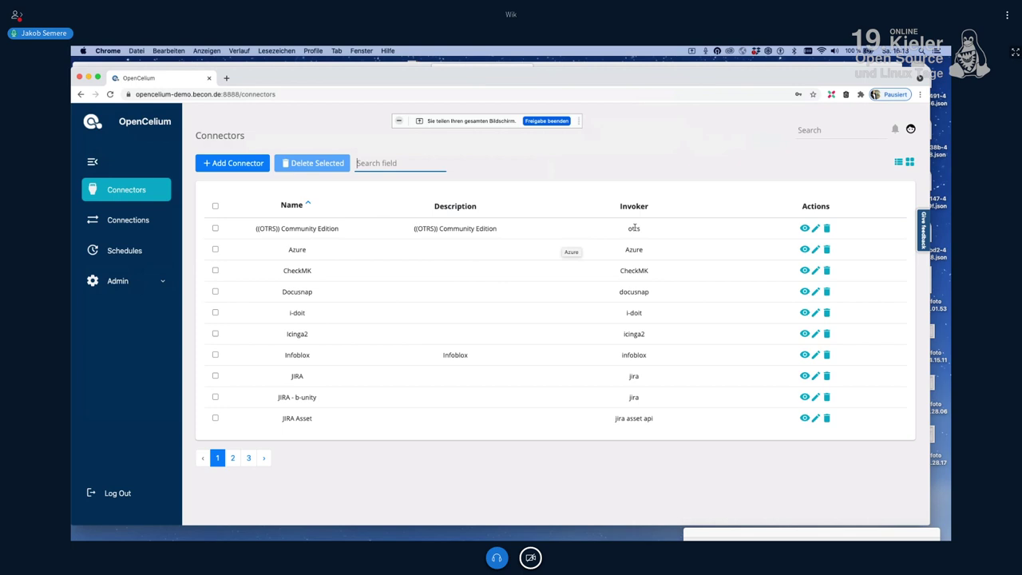
Step: Highlight the OTRS connector's invoker name 'otrs', then go to the Connections list
{"action": "left_click", "coordinate": [634, 228]}
{"action": "double_click", "coordinate": [634, 229]}
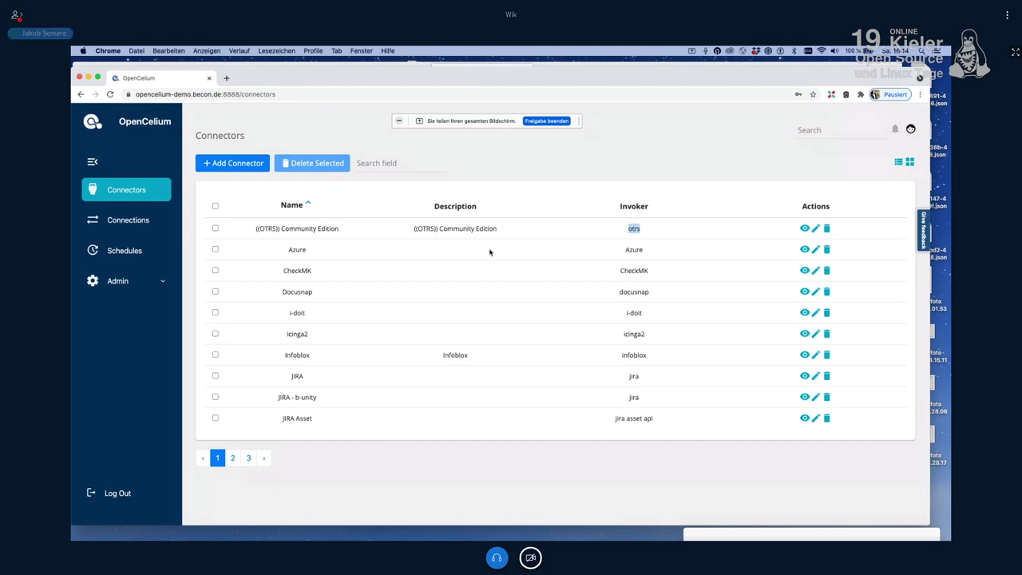
{"action": "left_click", "coordinate": [144, 227]}
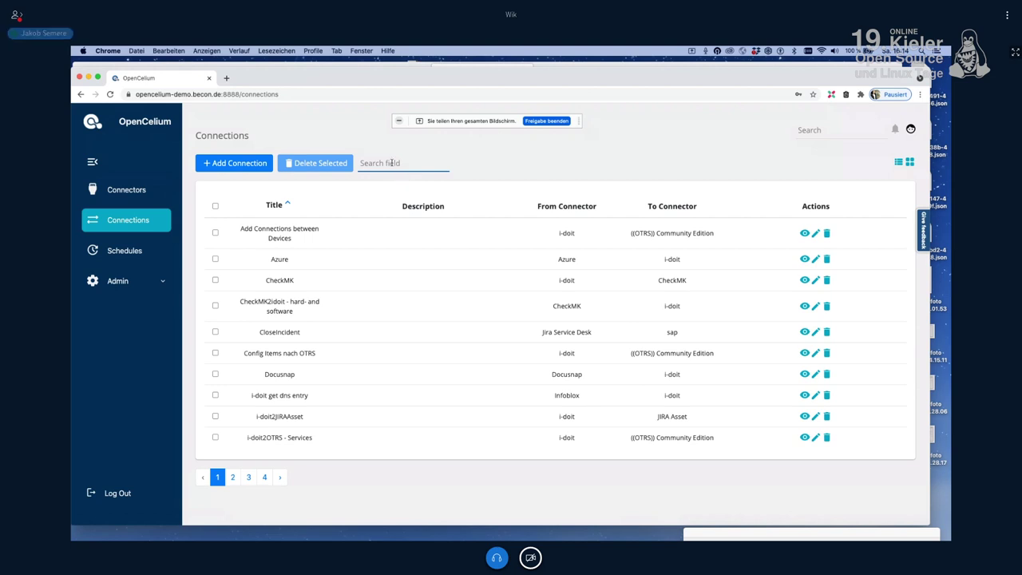
Step: Open the JIRA-to-Trello connection 'Trello' on its update page
{"action": "left_click", "coordinate": [392, 165]}
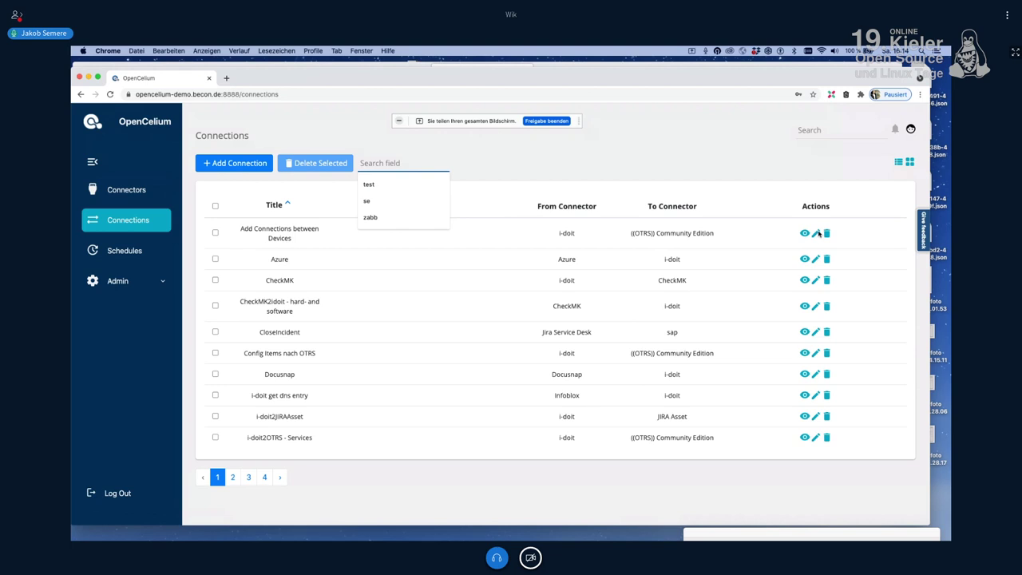
{"action": "left_click", "coordinate": [816, 233]}
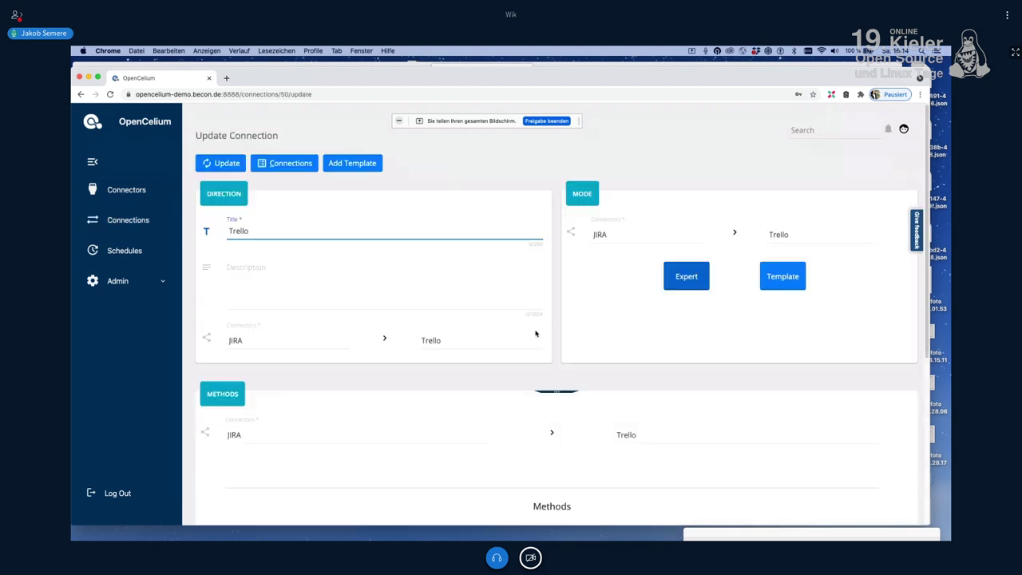
Step: Change the Trello connection's mode from Expert to Template, confirming the change
{"action": "double_click", "coordinate": [241, 222]}
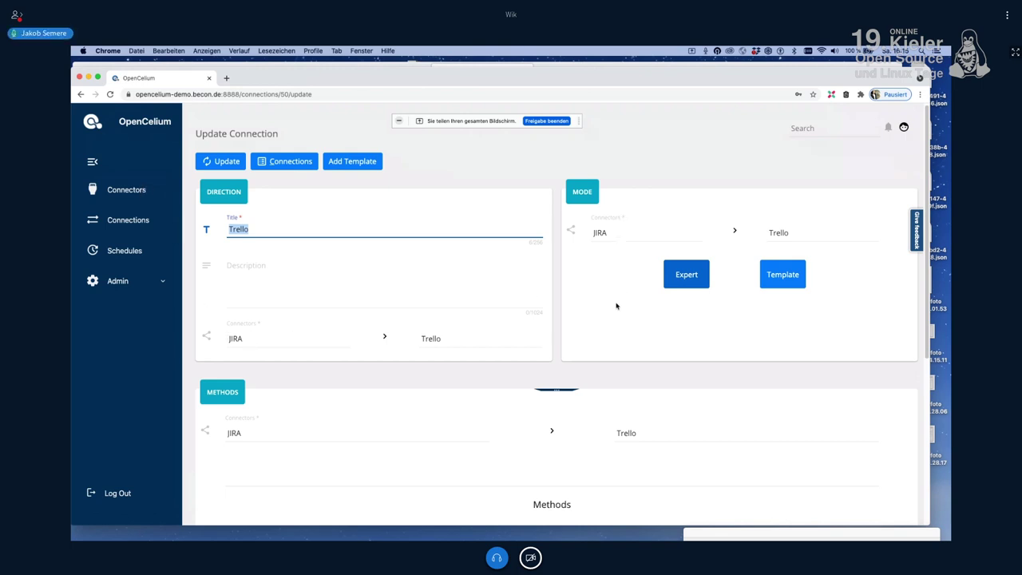
{"action": "scroll", "coordinate": [616, 306], "scroll_direction": "down", "scroll_amount": 1}
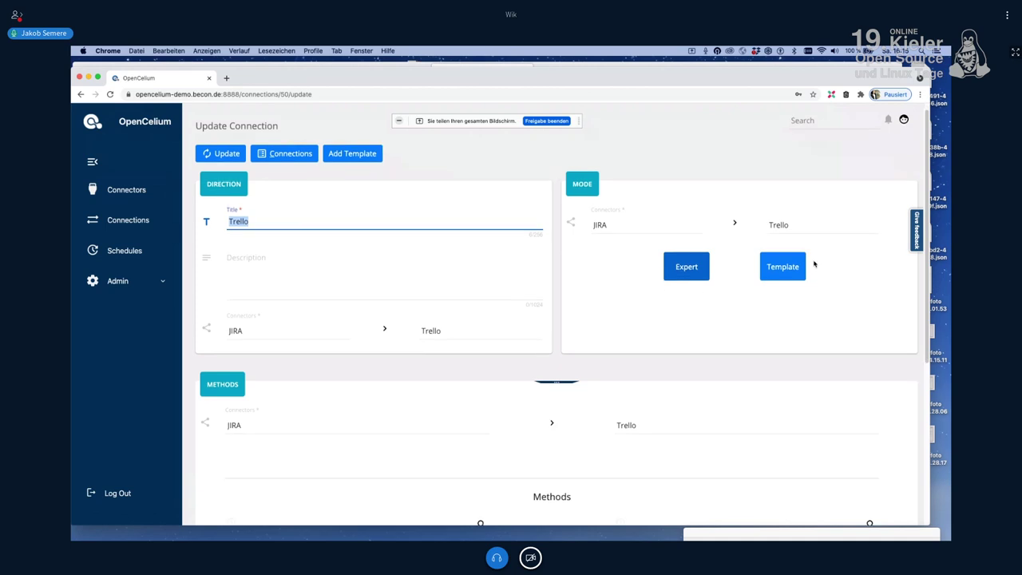
{"action": "left_click", "coordinate": [785, 271]}
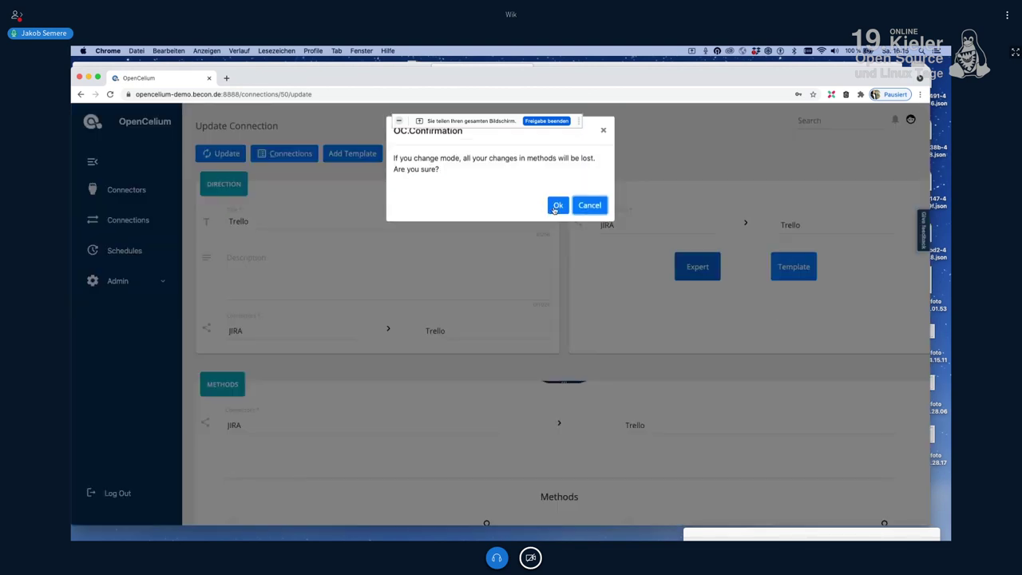
{"action": "left_click", "coordinate": [557, 205]}
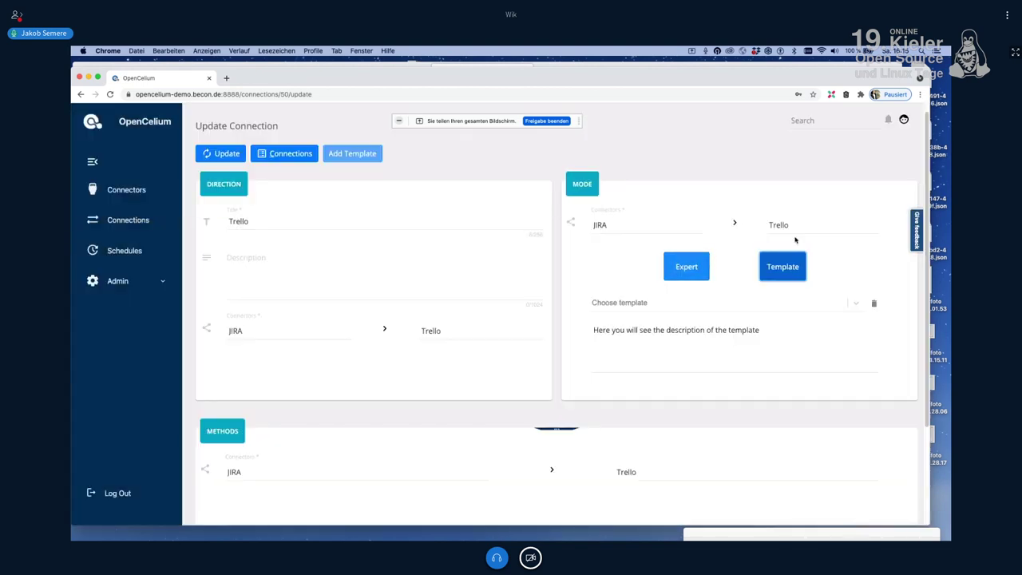
{"action": "left_click", "coordinate": [679, 268]}
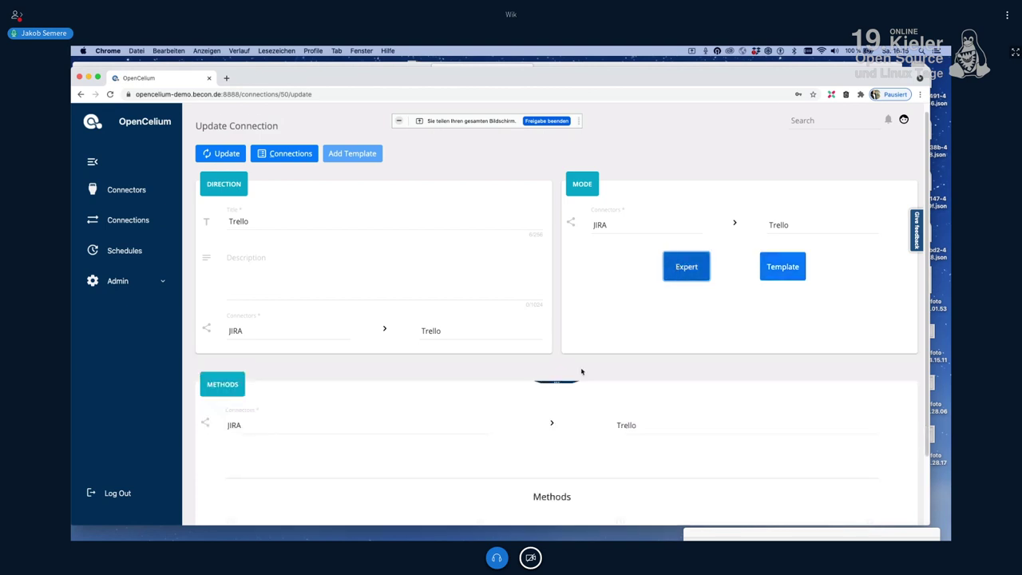
{"action": "scroll", "coordinate": [559, 415], "scroll_direction": "down", "scroll_amount": 2}
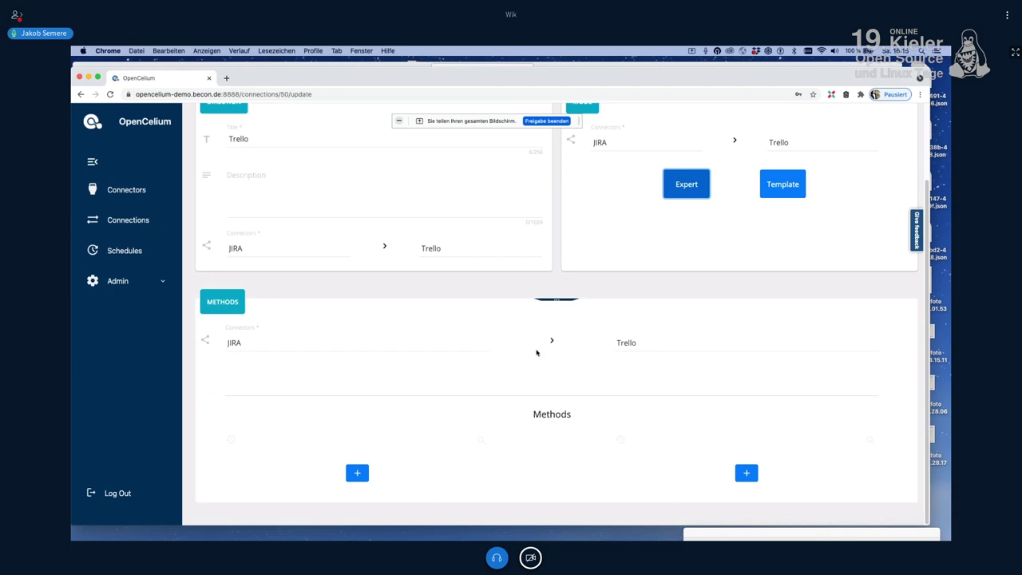
{"action": "left_click", "coordinate": [791, 196]}
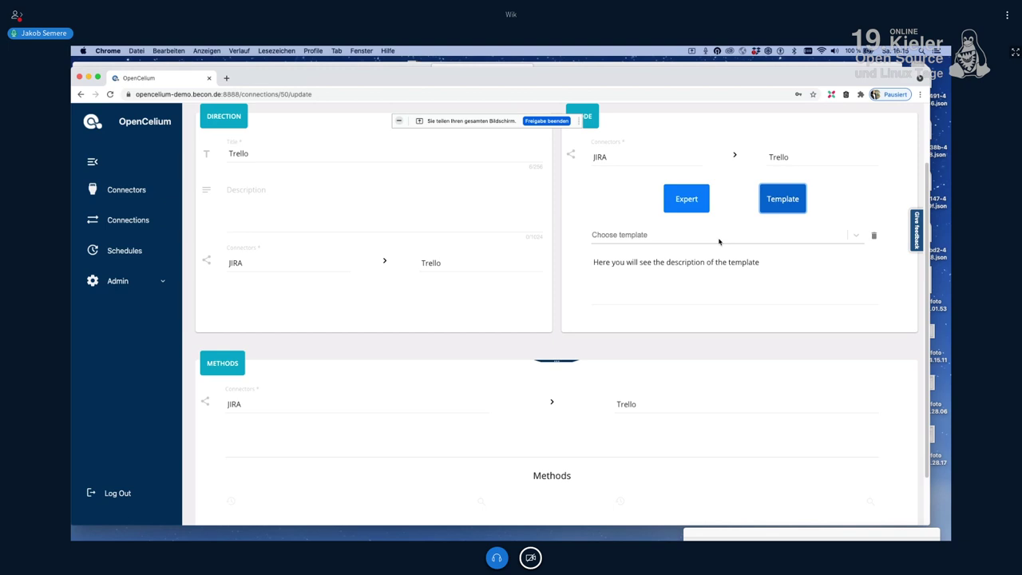
Step: Apply the 'sync issues (name,description,label)' template and review the resulting Methods
{"action": "left_click", "coordinate": [719, 237]}
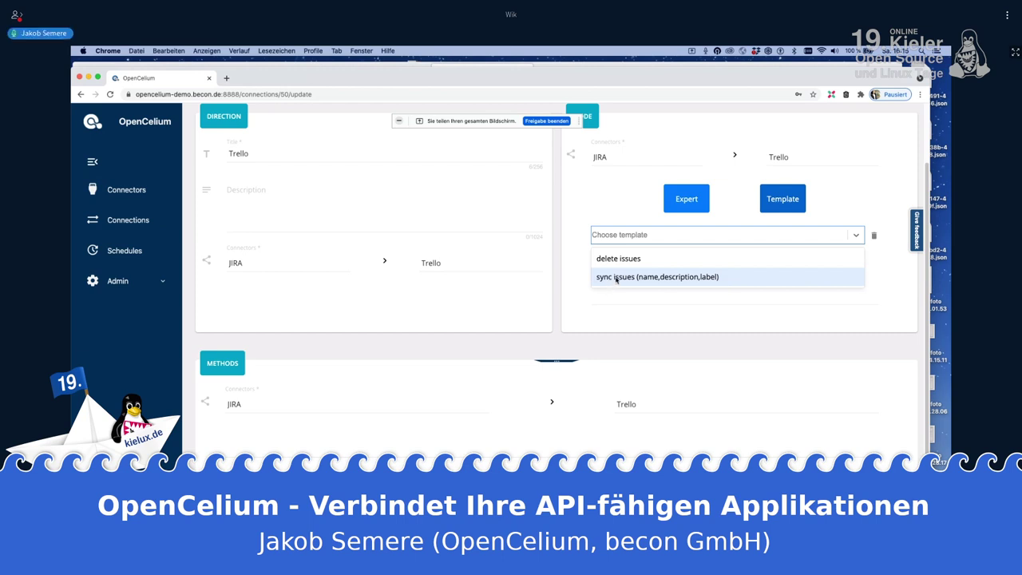
{"action": "left_click", "coordinate": [646, 277]}
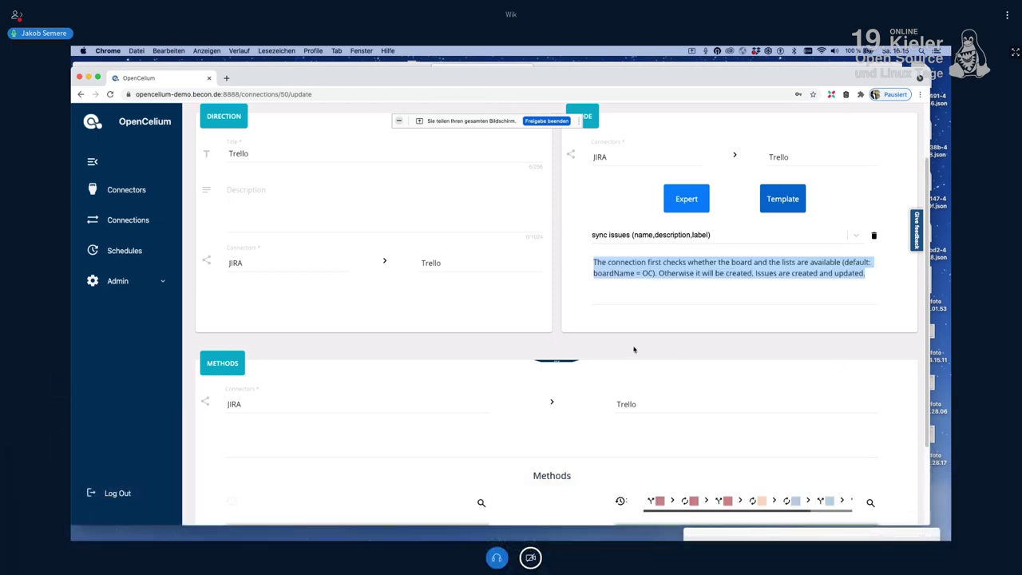
{"action": "scroll", "coordinate": [612, 346], "scroll_direction": "down", "scroll_amount": 3}
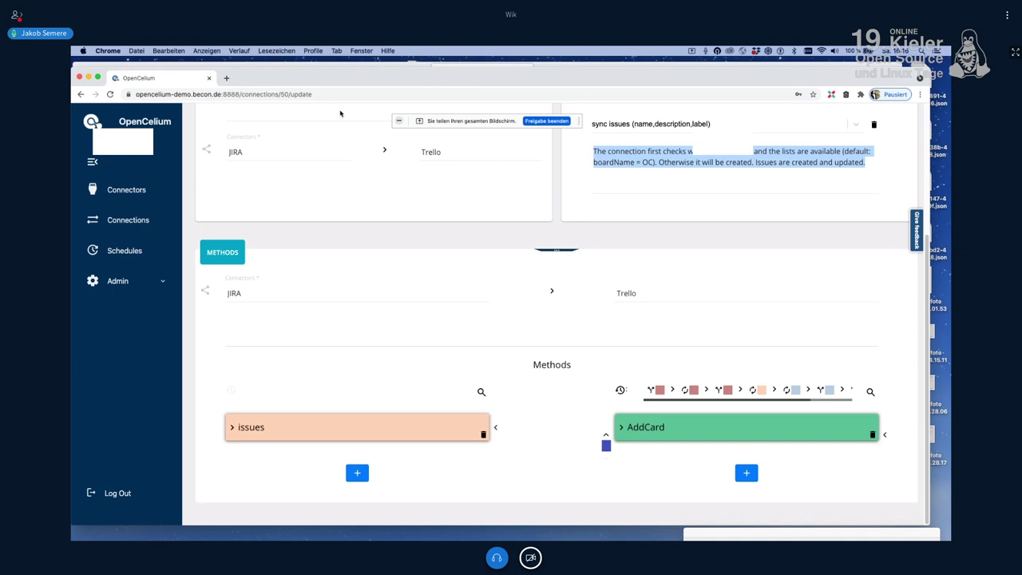
Step: Reload the page, maximize the Methods section, and switch to its Diagram View
{"action": "key", "text": "super+r"}
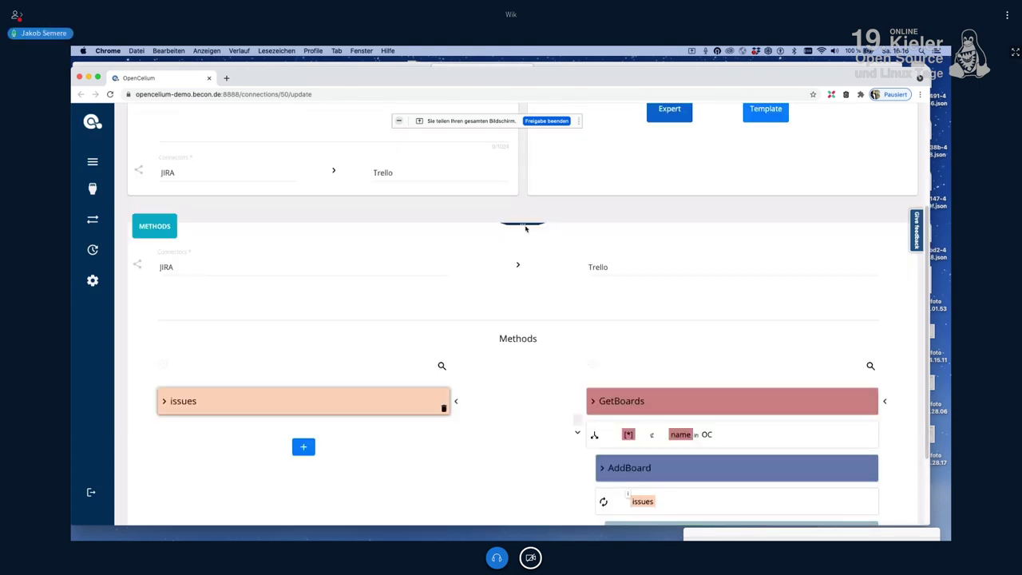
{"action": "scroll", "coordinate": [521, 288], "scroll_direction": "down", "scroll_amount": 2}
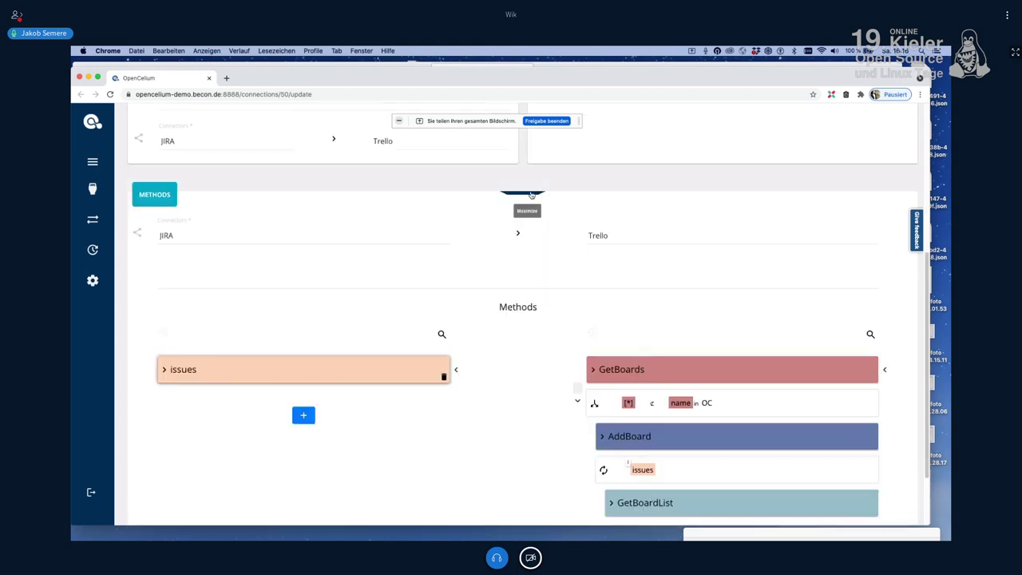
{"action": "left_click", "coordinate": [526, 199]}
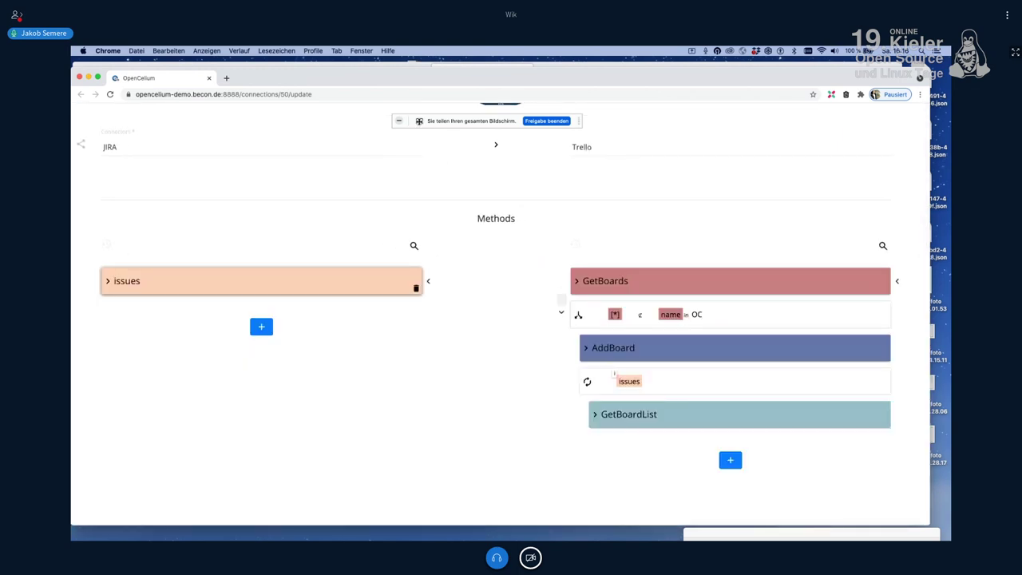
{"action": "left_click_drag", "start_coordinate": [471, 119], "coordinate": [790, 114]}
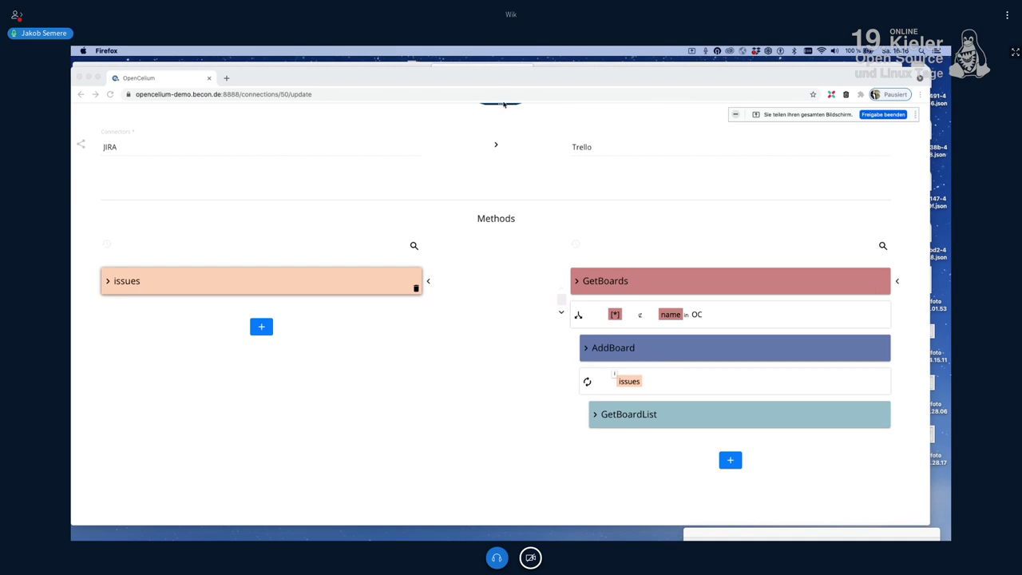
{"action": "left_click", "coordinate": [499, 109]}
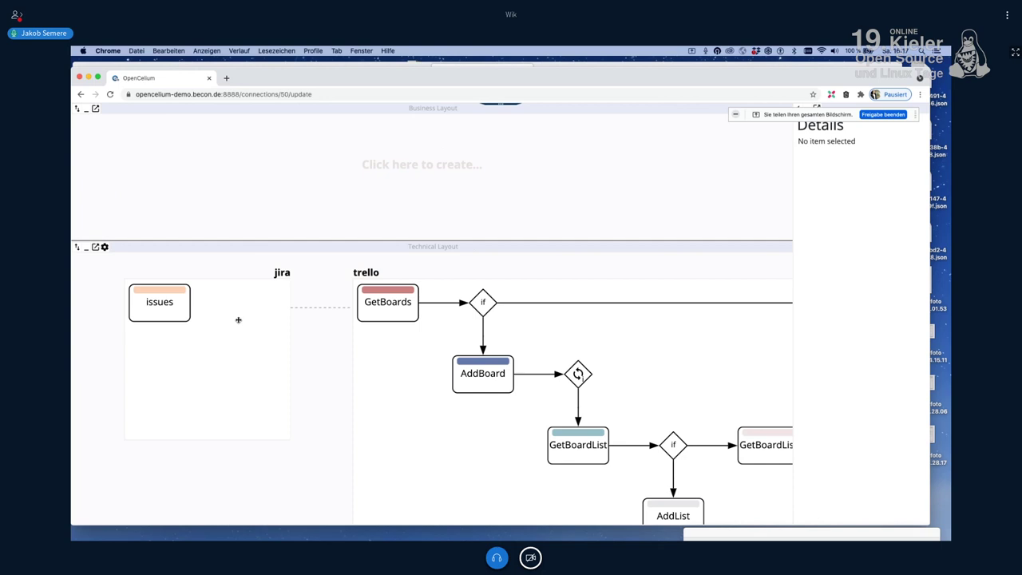
Step: Load the jira issues method into the Details panel
{"action": "left_click", "coordinate": [167, 323]}
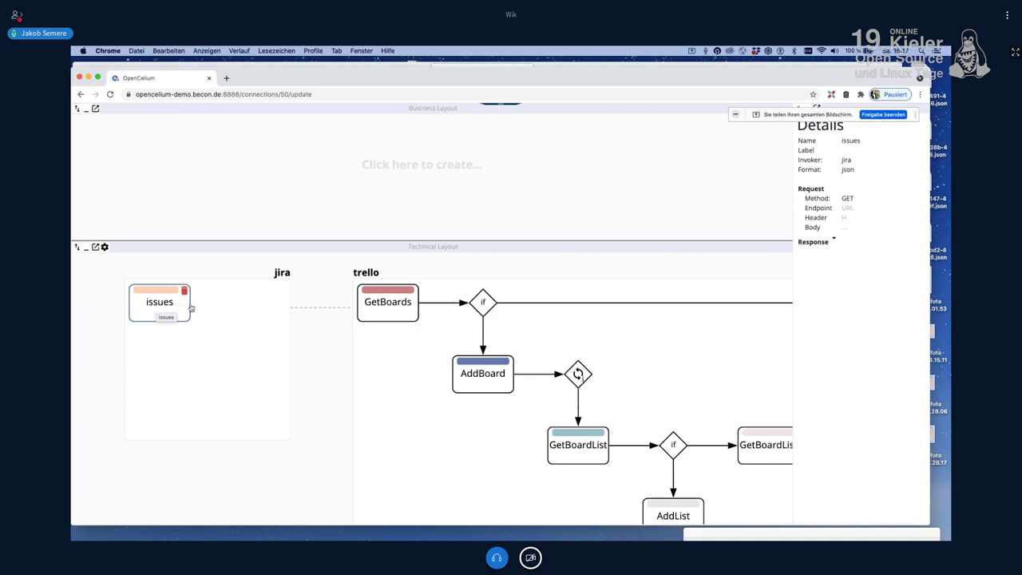
{"action": "left_click", "coordinate": [776, 113]}
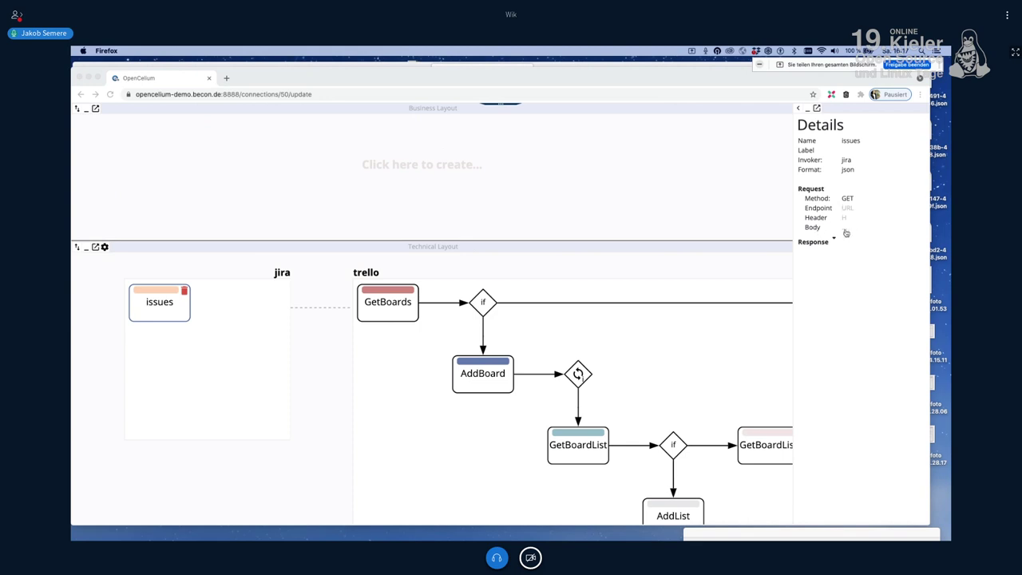
{"action": "left_click", "coordinate": [845, 232]}
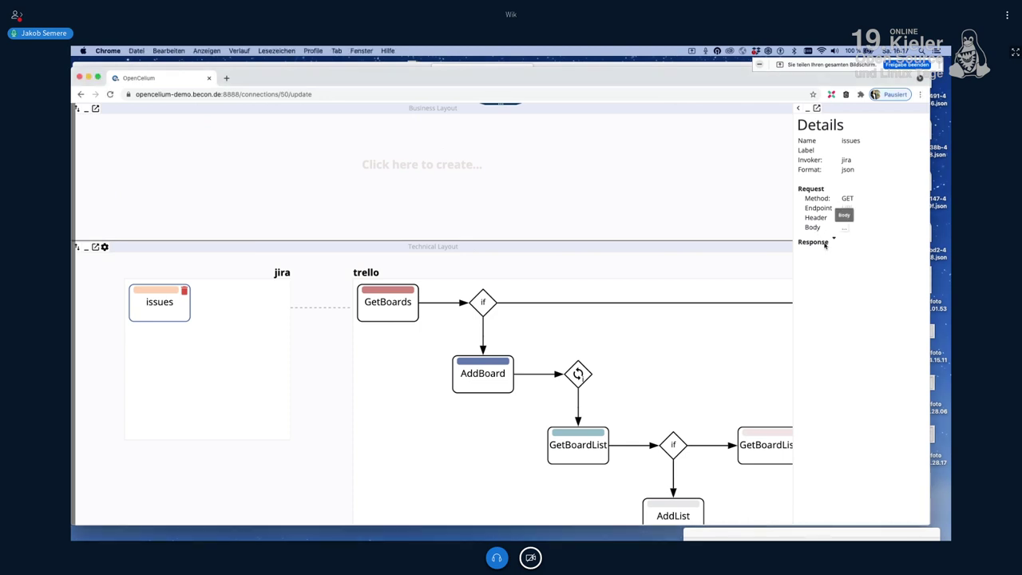
Step: Review the issues method's empty body and header and its endpoint query
{"action": "left_click", "coordinate": [844, 228]}
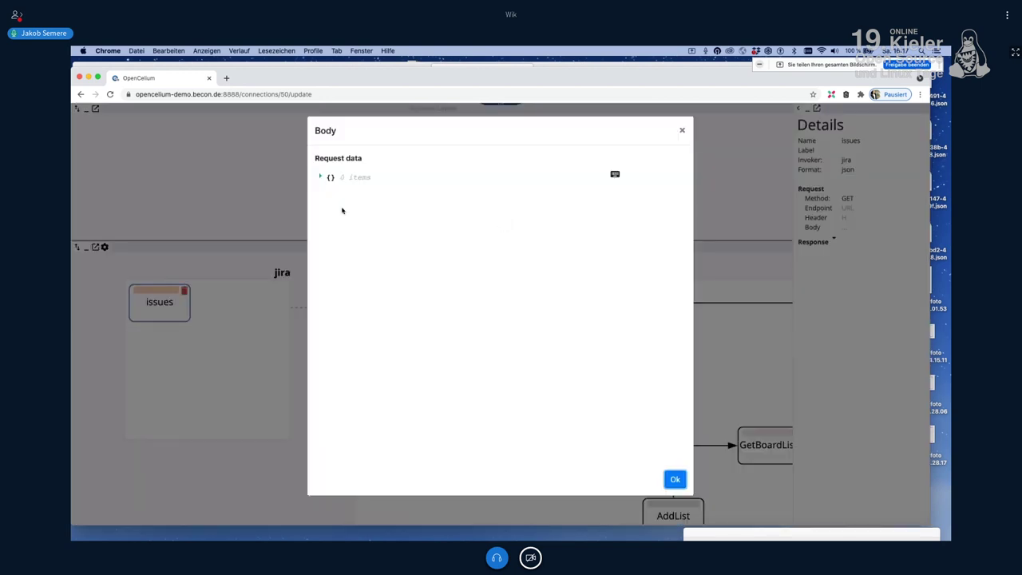
{"action": "left_click", "coordinate": [682, 131]}
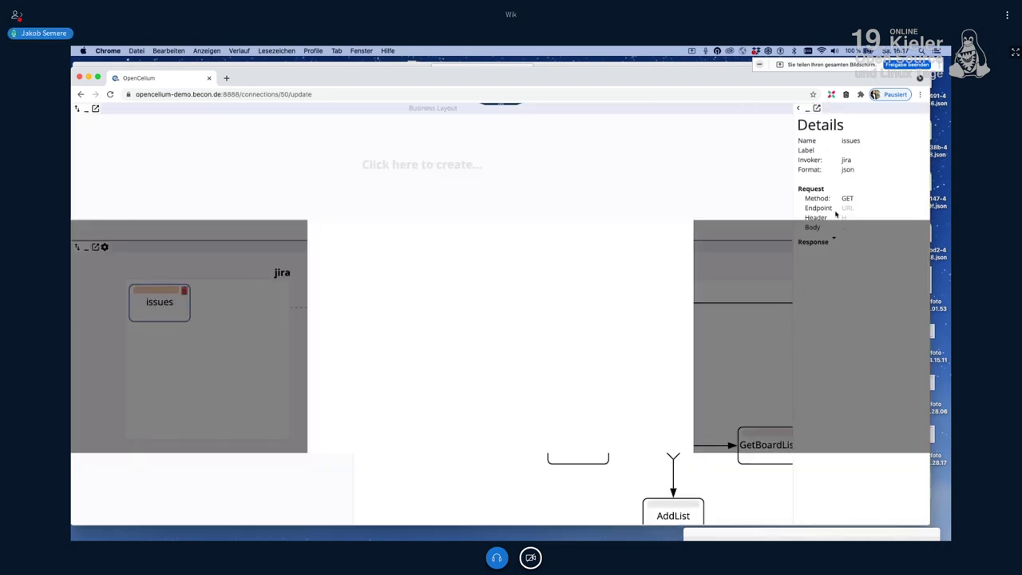
{"action": "left_click", "coordinate": [845, 219]}
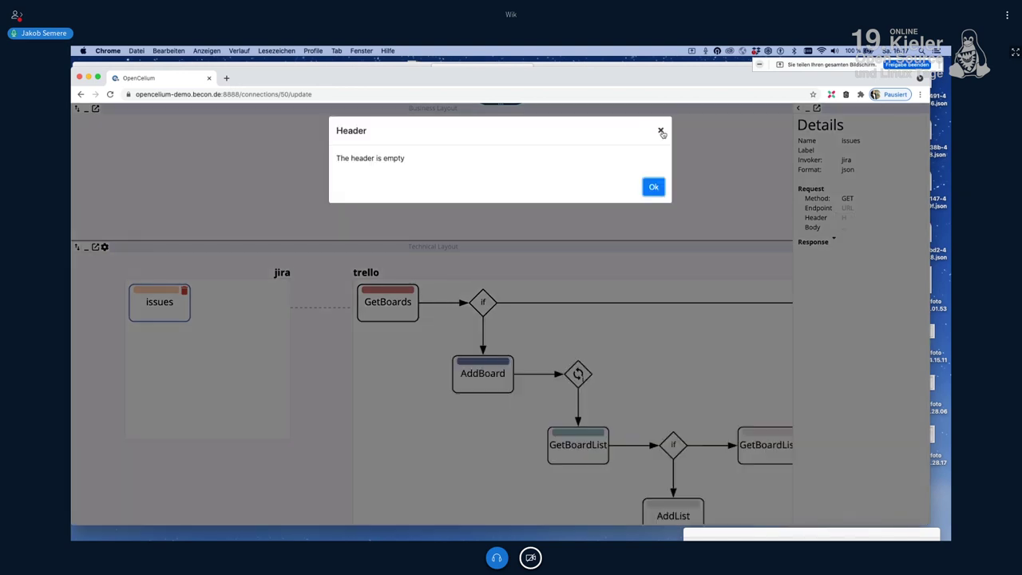
{"action": "left_click", "coordinate": [662, 131]}
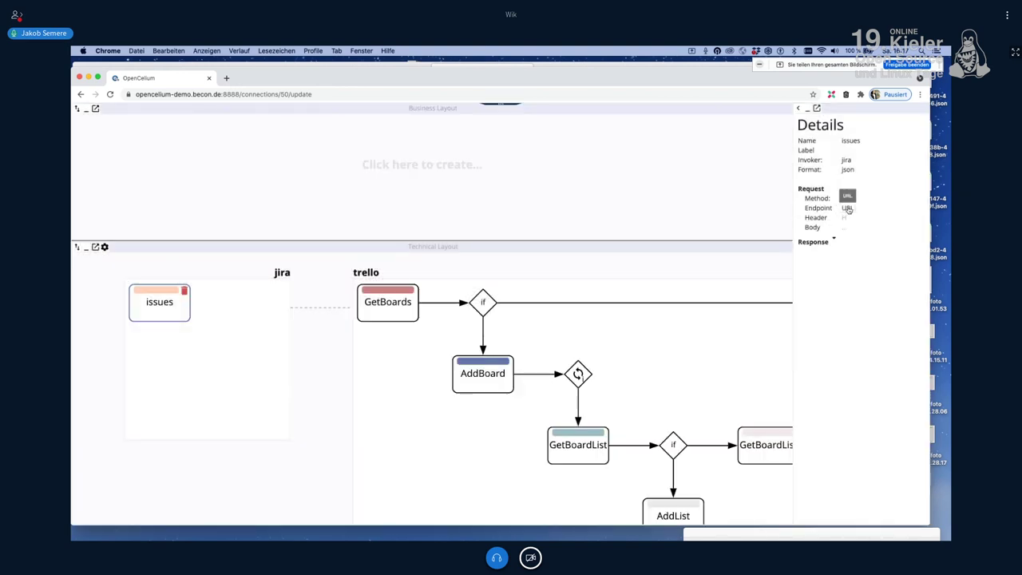
{"action": "left_click", "coordinate": [847, 208]}
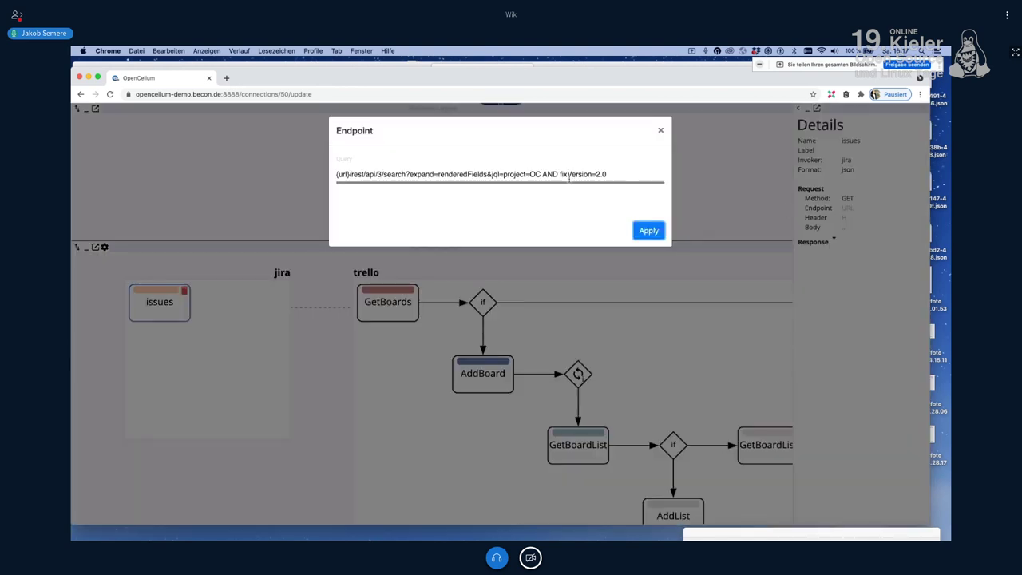
{"action": "left_click_drag", "start_coordinate": [604, 172], "coordinate": [331, 179]}
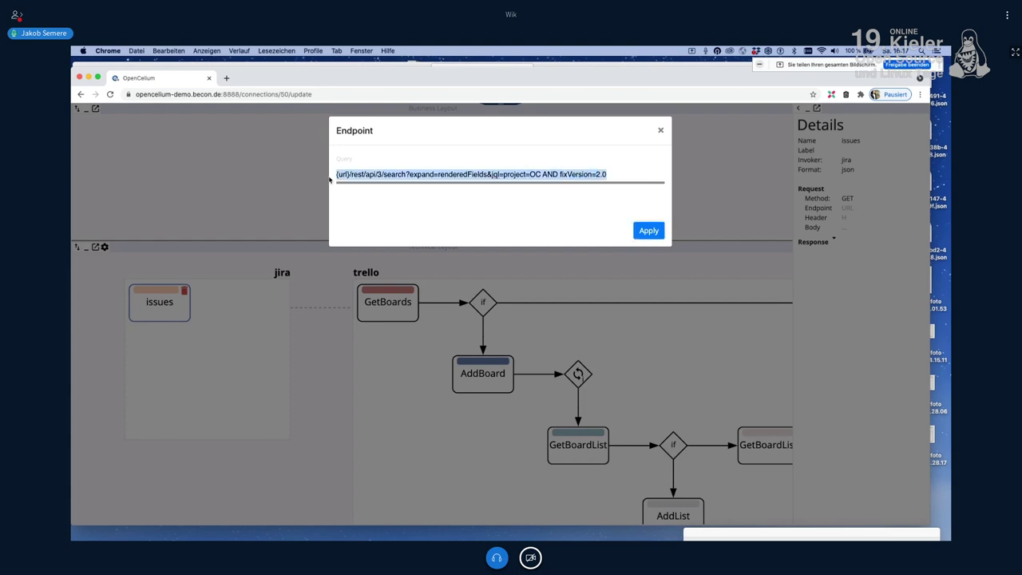
{"action": "left_click", "coordinate": [377, 173]}
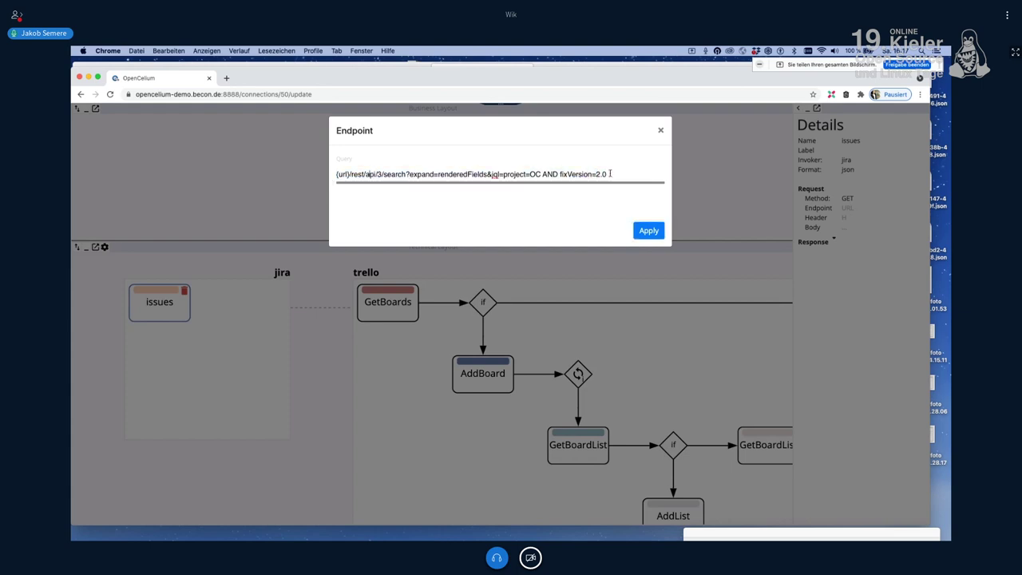
{"action": "left_click", "coordinate": [662, 131]}
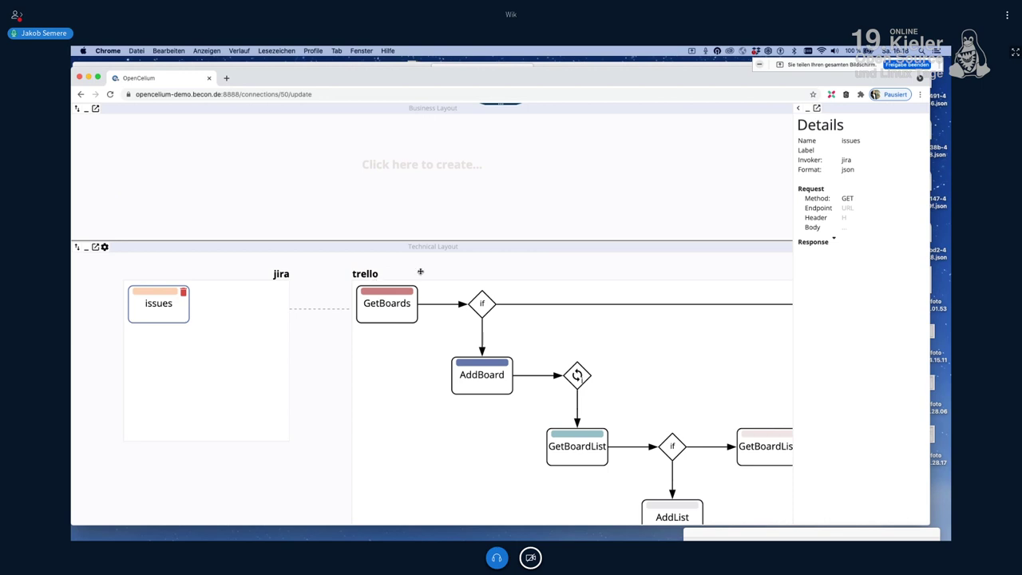
Step: Pan the Technical Layout so the jira issues column sits beside the trello method chain
{"action": "scroll", "coordinate": [391, 271], "scroll_direction": "right", "scroll_amount": 3}
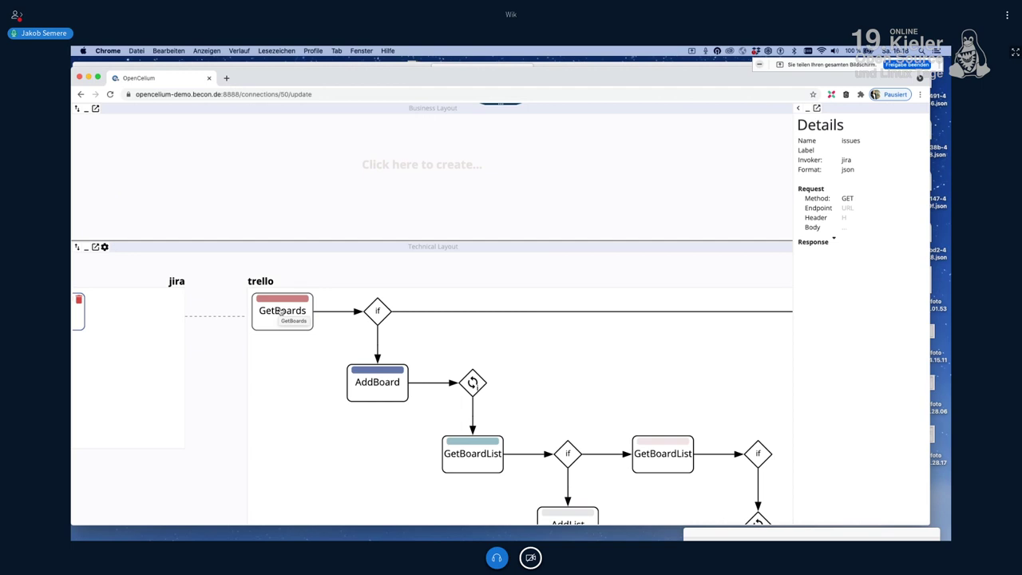
{"action": "left_click_drag", "start_coordinate": [520, 335], "coordinate": [386, 318]}
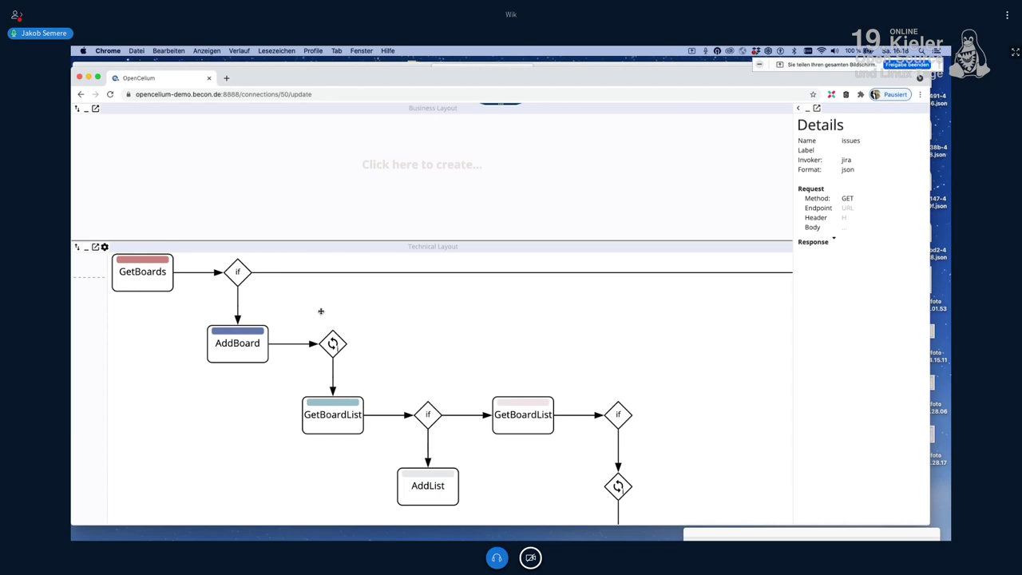
{"action": "left_click_drag", "start_coordinate": [566, 312], "coordinate": [806, 359]}
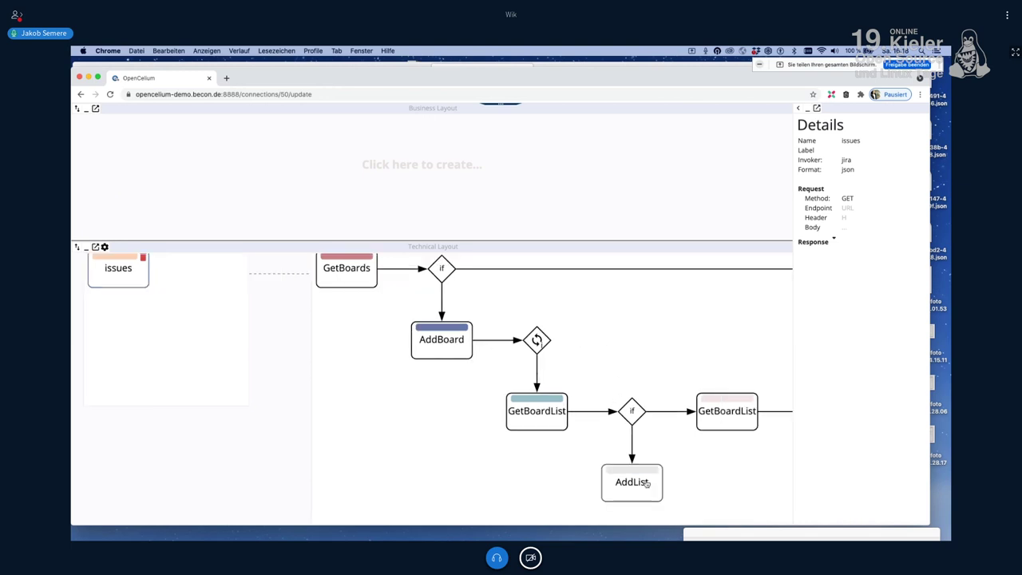
Step: Show the trello AddList POST method in the Details panel
{"action": "left_click_drag", "start_coordinate": [671, 381], "coordinate": [599, 345]}
{"action": "left_click", "coordinate": [641, 484]}
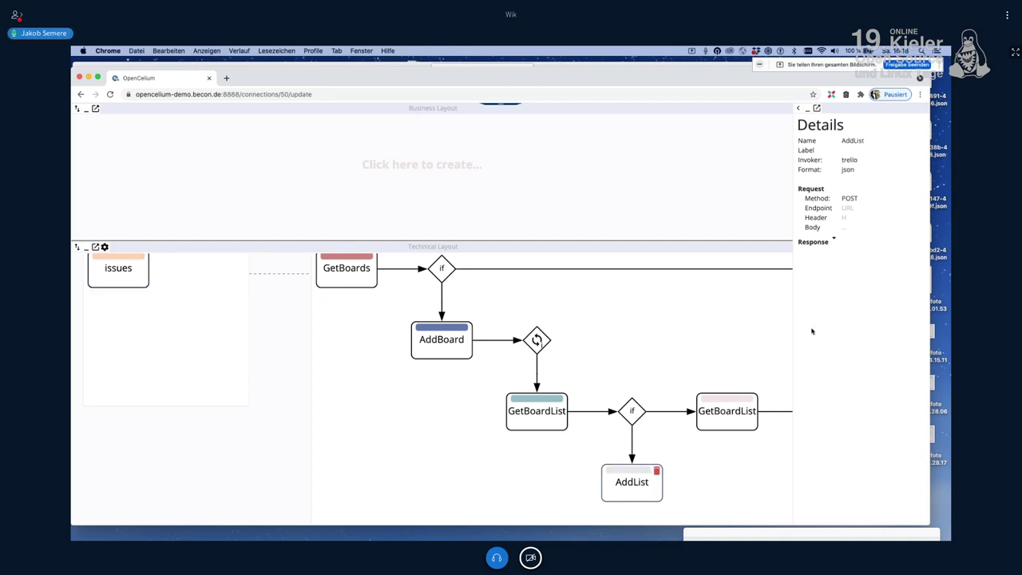
Step: Inspect the AddList endpoint query, which sets the list name from issues[].fields.status.name
{"action": "left_click", "coordinate": [852, 210]}
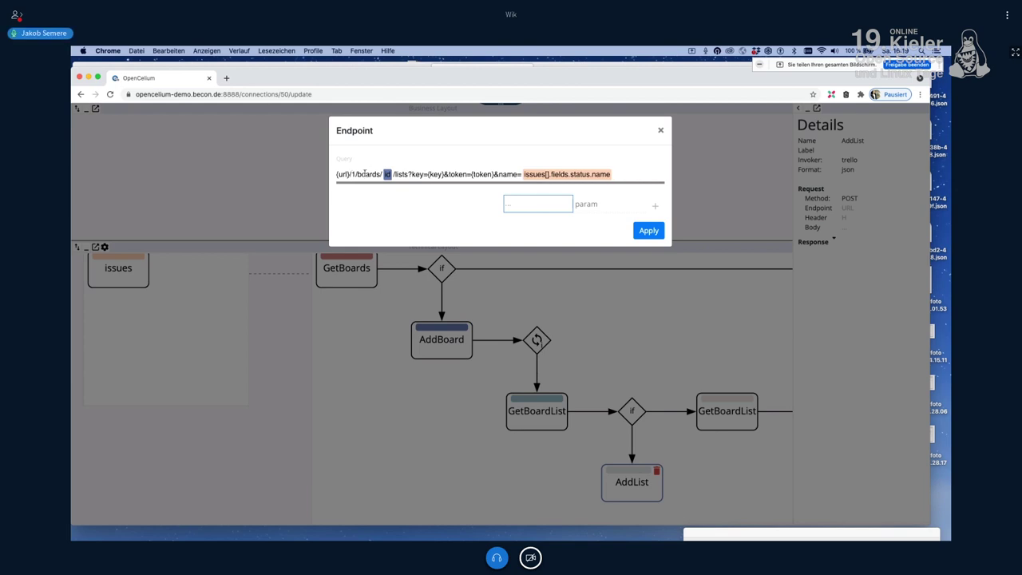
{"action": "left_click_drag", "start_coordinate": [352, 174], "coordinate": [382, 174]}
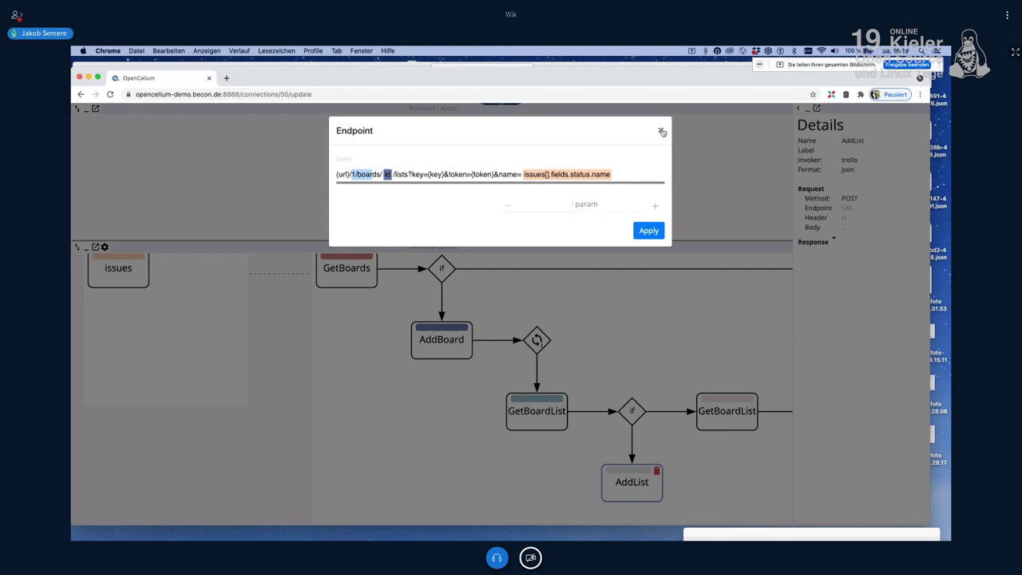
Step: Close the endpoint query, minimize the connection editor, and open Schedules from the sidebar
{"action": "left_click", "coordinate": [429, 339]}
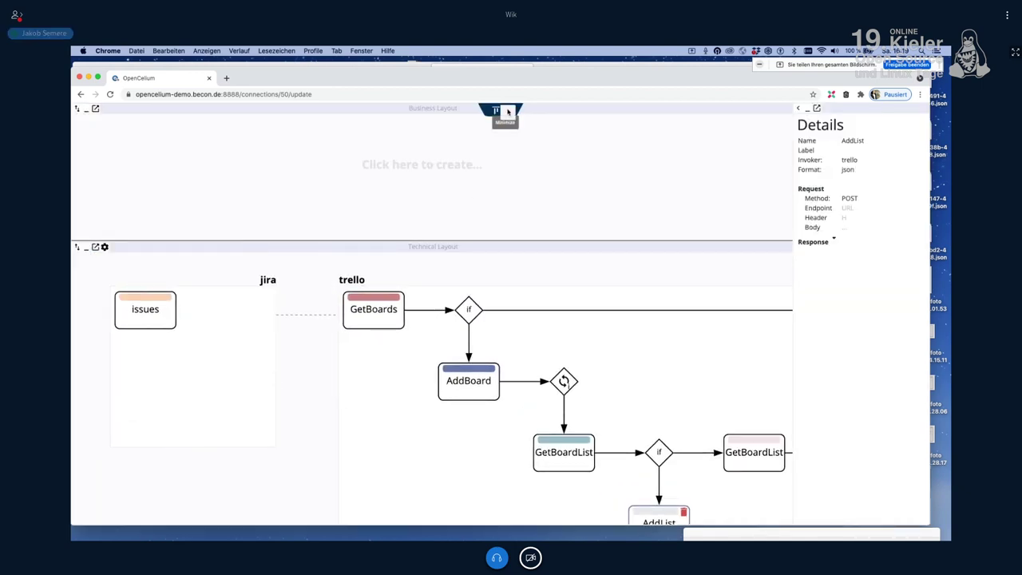
{"action": "left_click", "coordinate": [509, 117]}
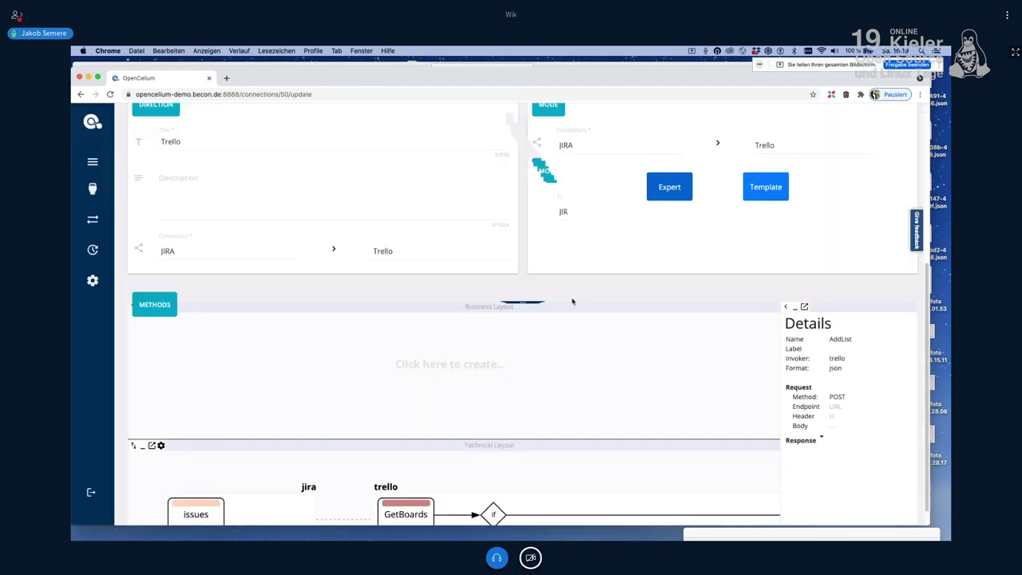
{"action": "scroll", "coordinate": [570, 296], "scroll_direction": "down", "scroll_amount": 5}
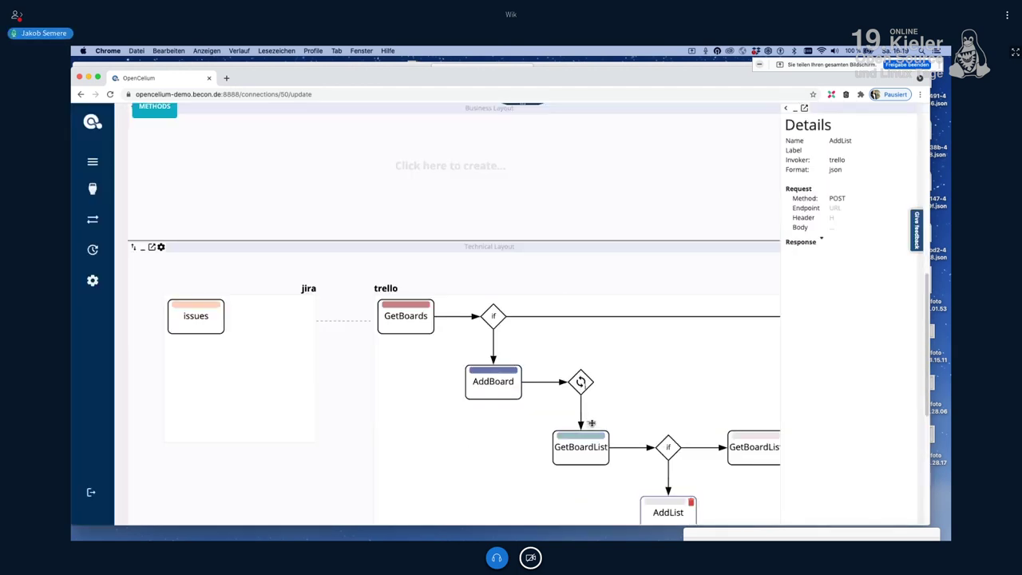
{"action": "scroll", "coordinate": [592, 424], "scroll_direction": "up", "scroll_amount": 5}
{"action": "mouse_move", "coordinate": [106, 257]}
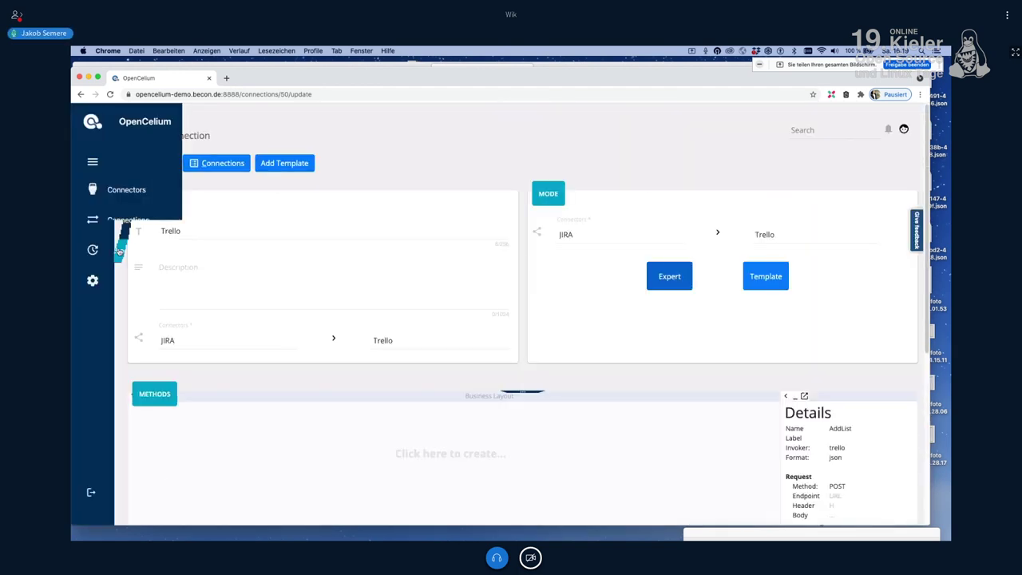
{"action": "left_click", "coordinate": [125, 253]}
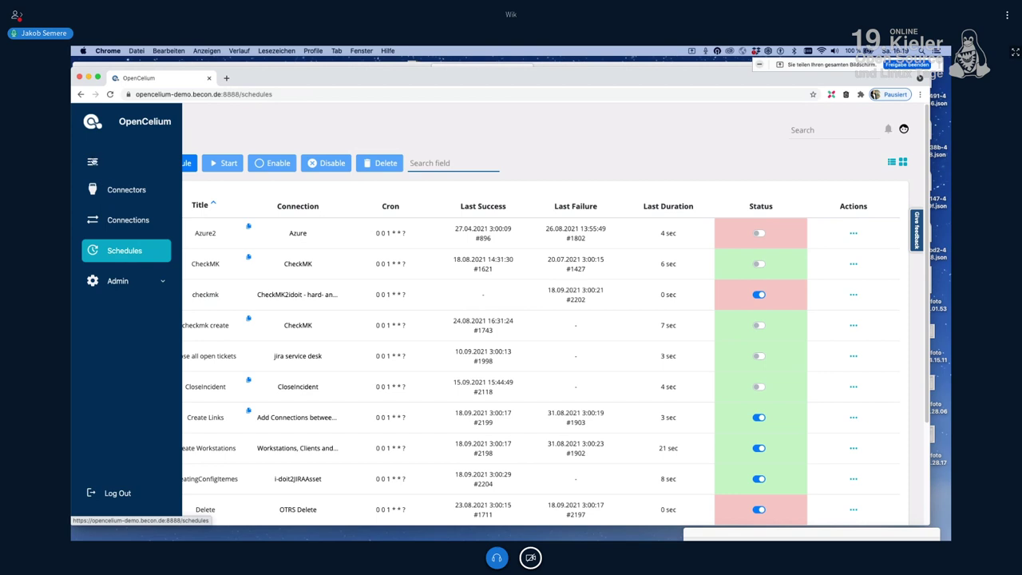
Step: Check the Azure2 cron expression, then copy Azure2's webhook URL with the clipboard icon
{"action": "left_click", "coordinate": [527, 162]}
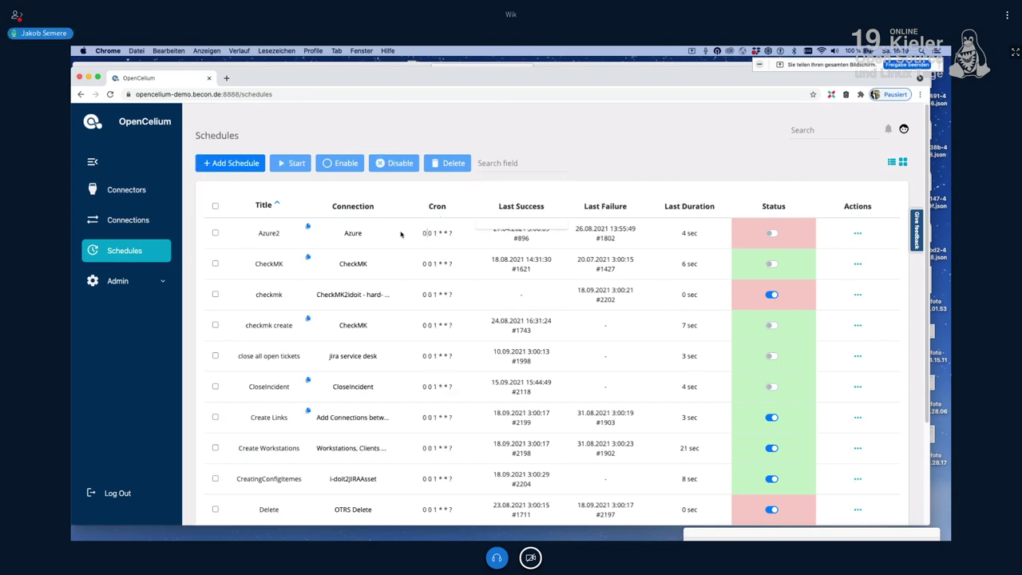
{"action": "left_click_drag", "start_coordinate": [423, 233], "coordinate": [457, 233]}
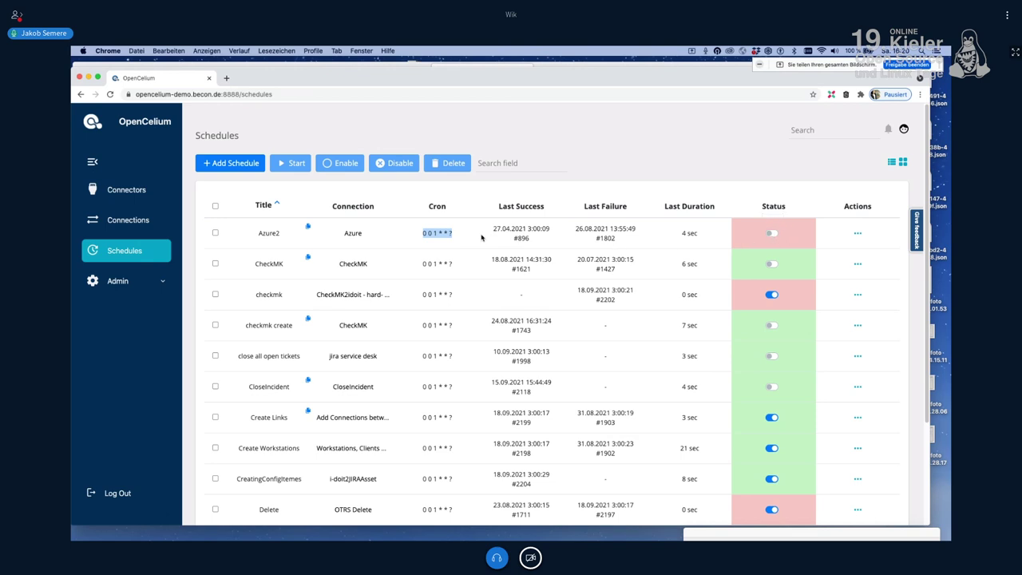
{"action": "left_click_drag", "start_coordinate": [425, 232], "coordinate": [421, 232]}
{"action": "mouse_move", "coordinate": [859, 236]}
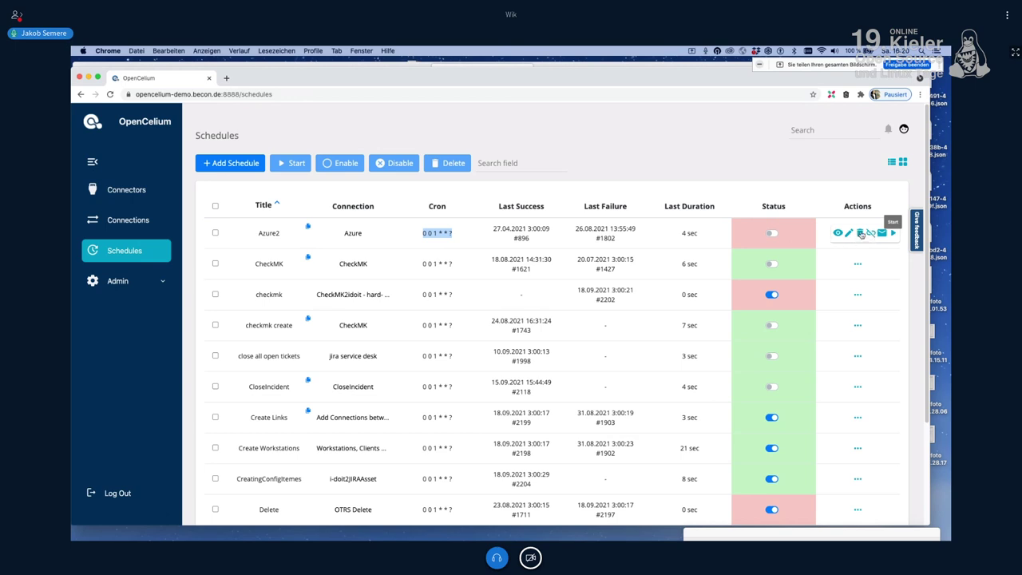
{"action": "left_click", "coordinate": [309, 230]}
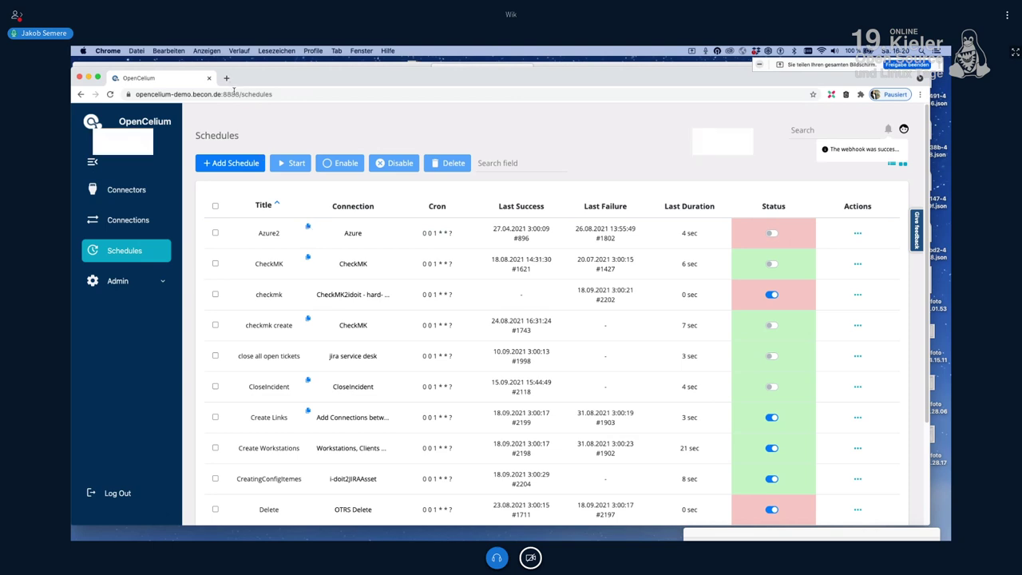
Step: Paste the webhook URL into a new tab, inspect its host and port, then close the tab
{"action": "key", "text": "super+t"}
{"action": "key", "text": "super+v"}
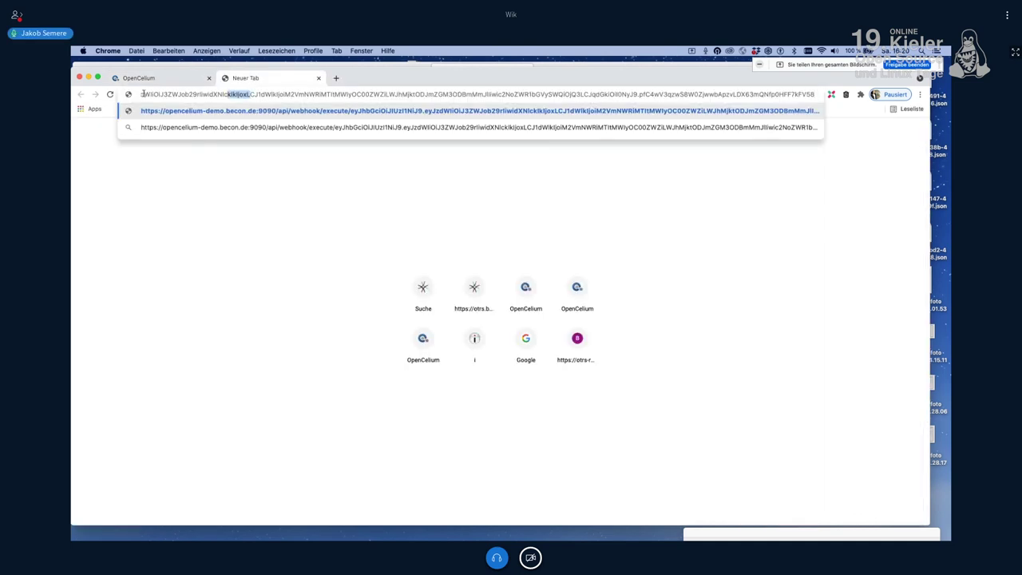
{"action": "left_click_drag", "start_coordinate": [239, 94], "coordinate": [293, 94]}
{"action": "left_click", "coordinate": [271, 94]}
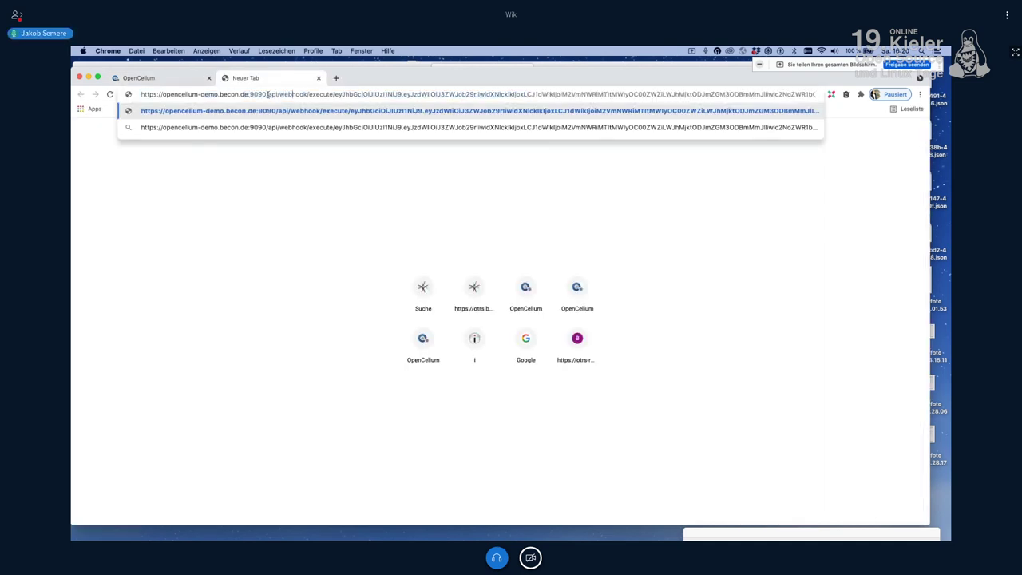
{"action": "left_click_drag", "start_coordinate": [204, 95], "coordinate": [131, 93]}
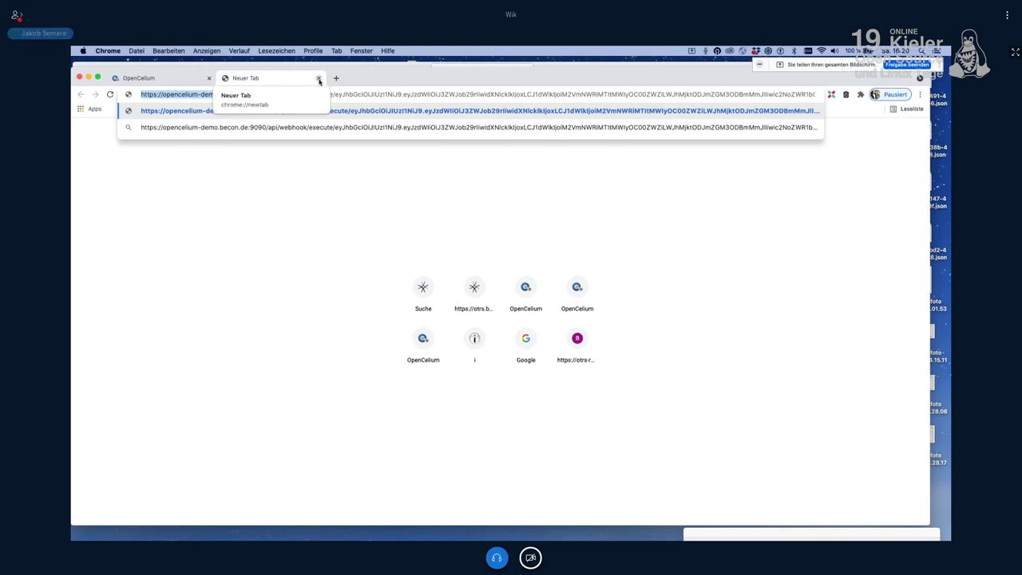
{"action": "left_click", "coordinate": [318, 80]}
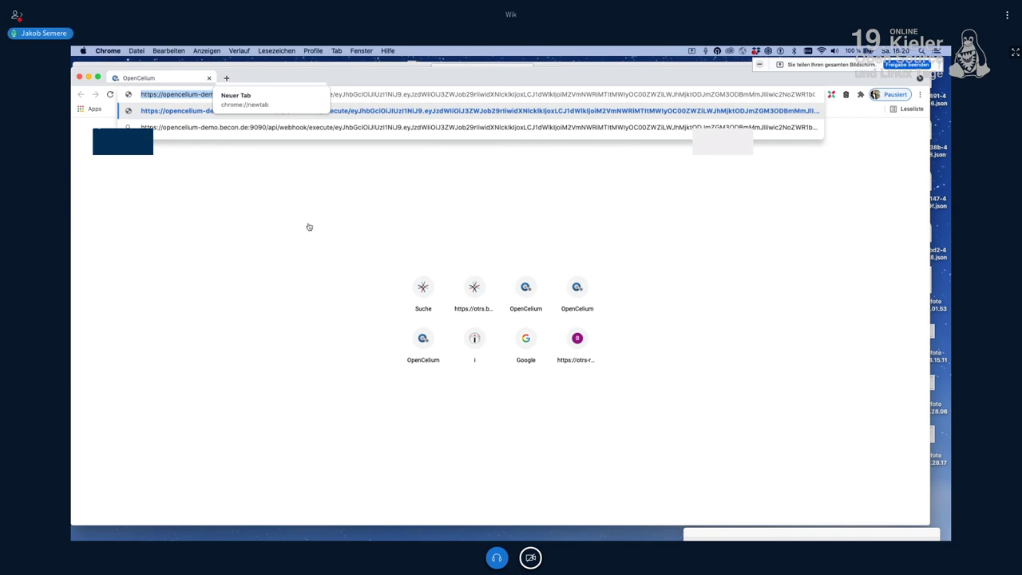
Step: Paste the webhook URL into a fresh tab and append ?datensatz1=1234 to the address
{"action": "key", "text": "super+t"}
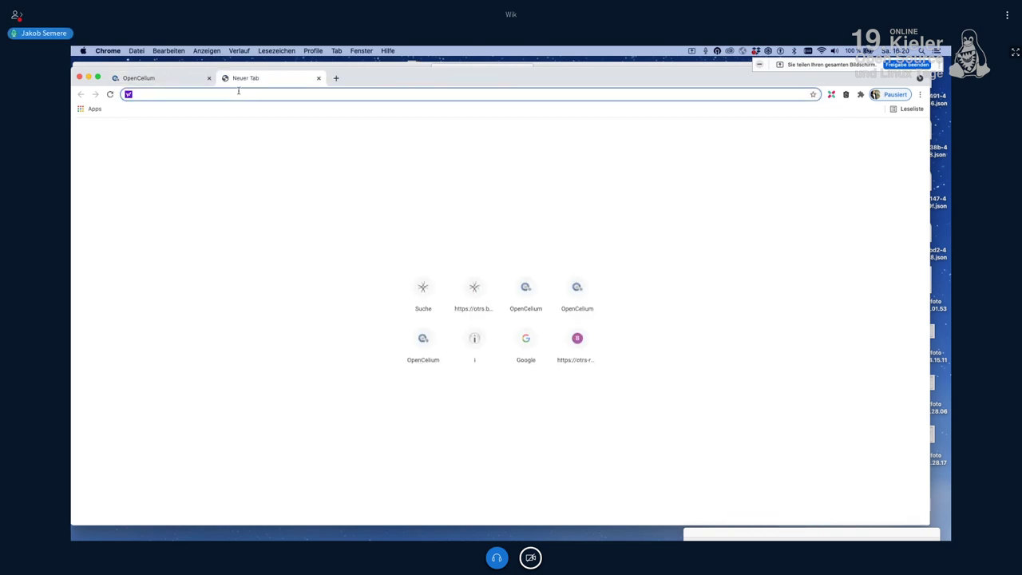
{"action": "key", "text": "super+v"}
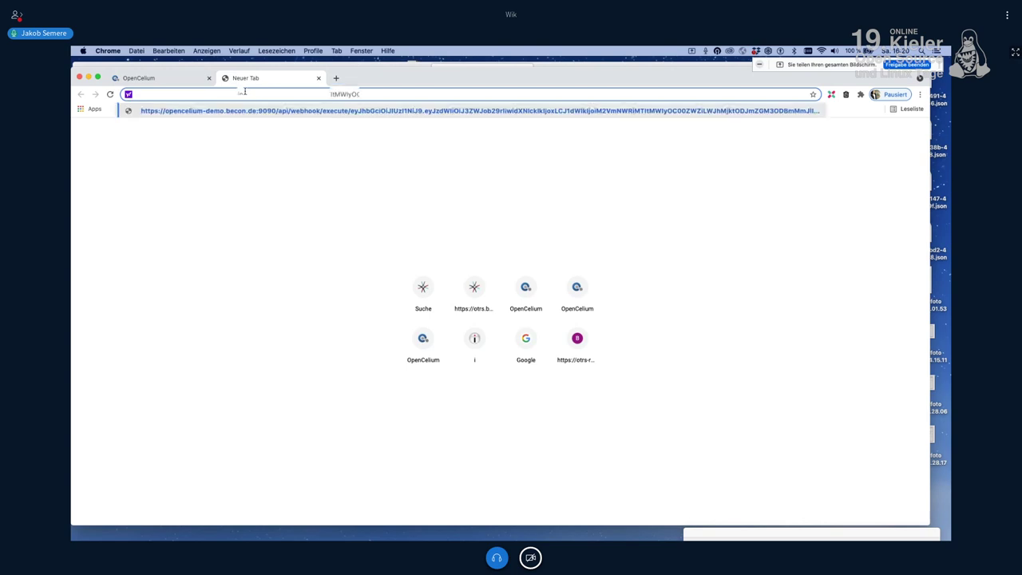
{"action": "left_click_drag", "start_coordinate": [669, 94], "coordinate": [815, 94]}
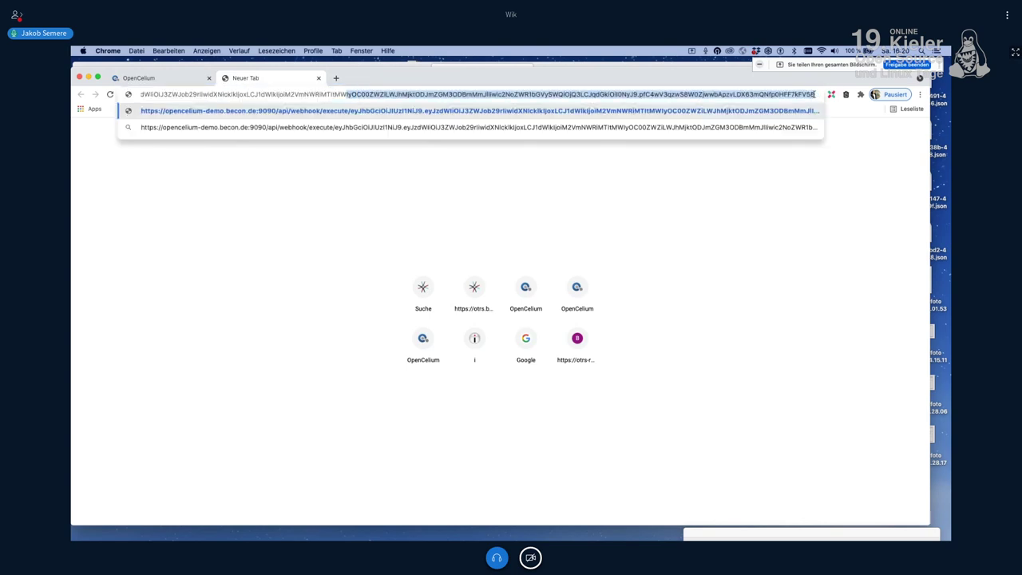
{"action": "left_click", "coordinate": [817, 104]}
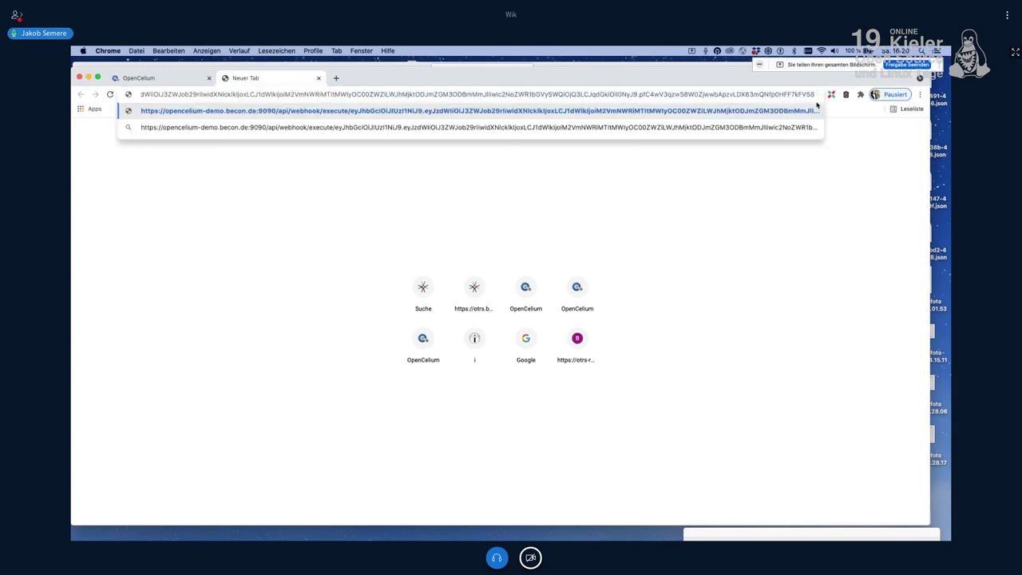
{"action": "type", "text": "?"}
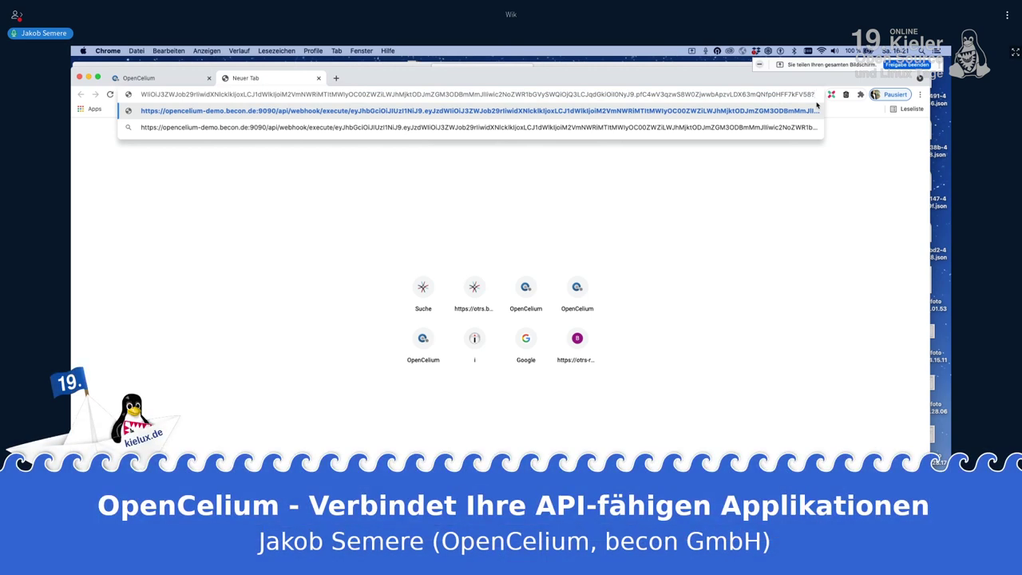
{"action": "type", "text": "dt"}
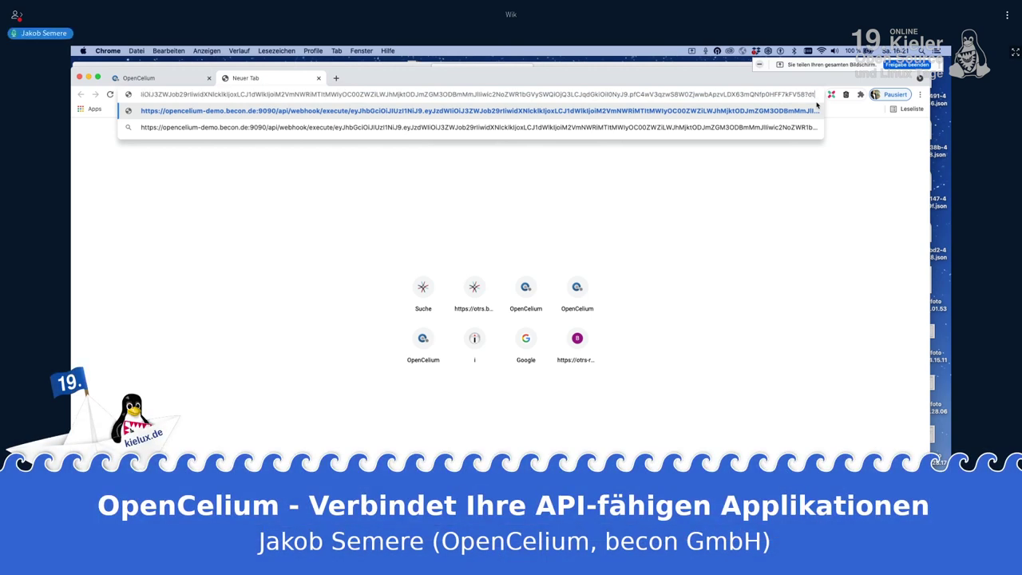
{"action": "type", "text": "tensatz"}
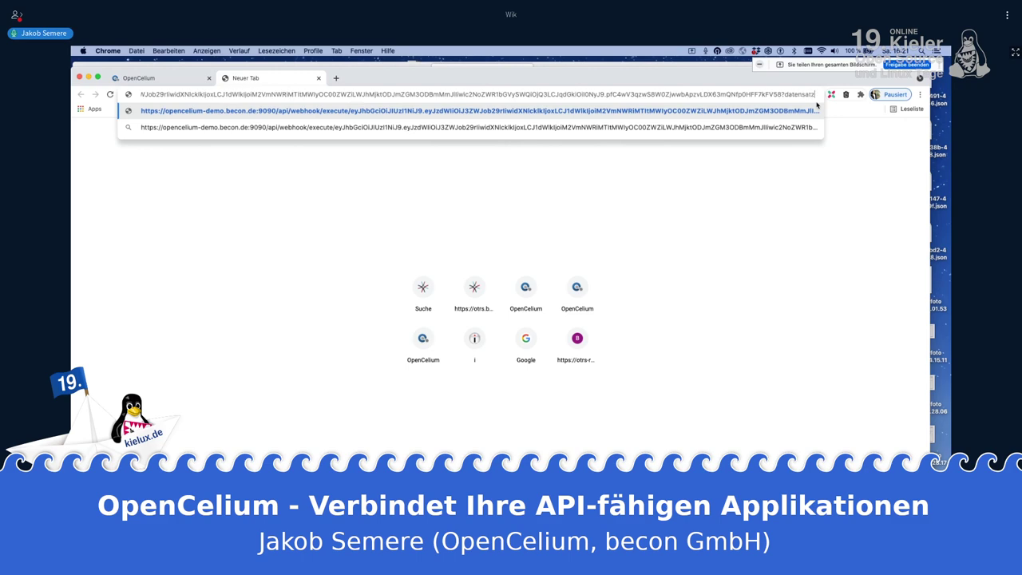
{"action": "type", "text": "1"}
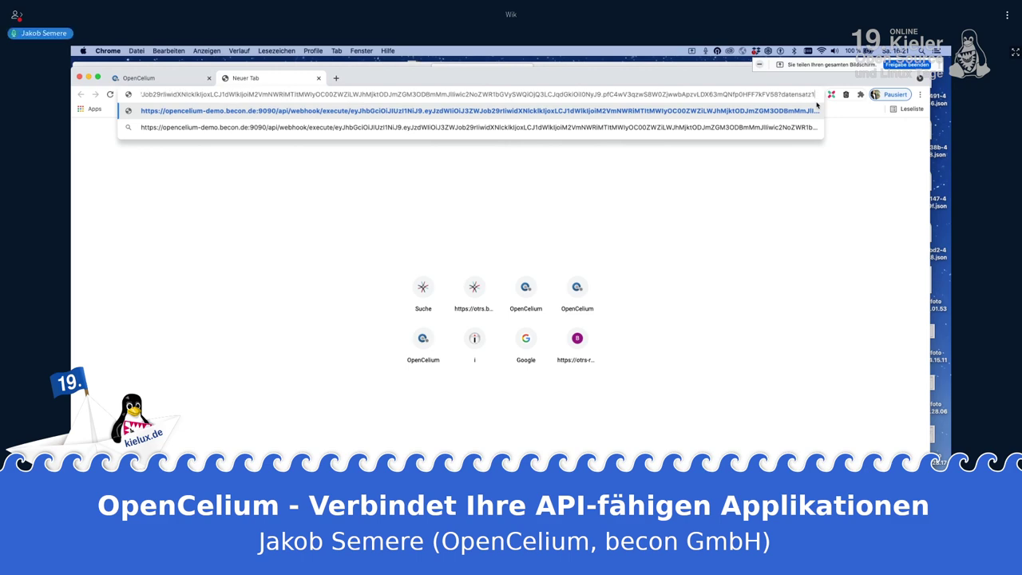
{"action": "type", "text": "="}
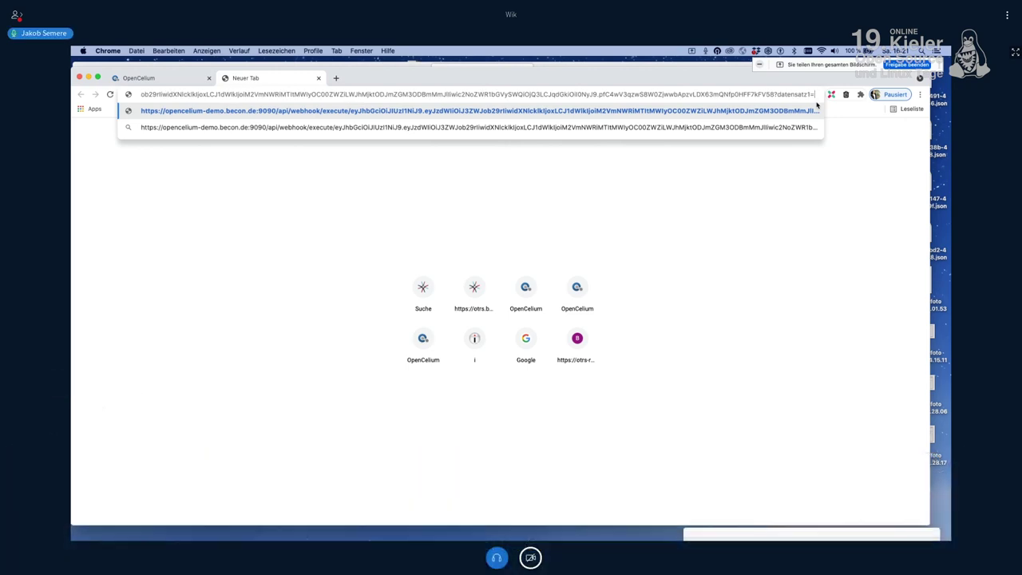
{"action": "type", "text": "1234"}
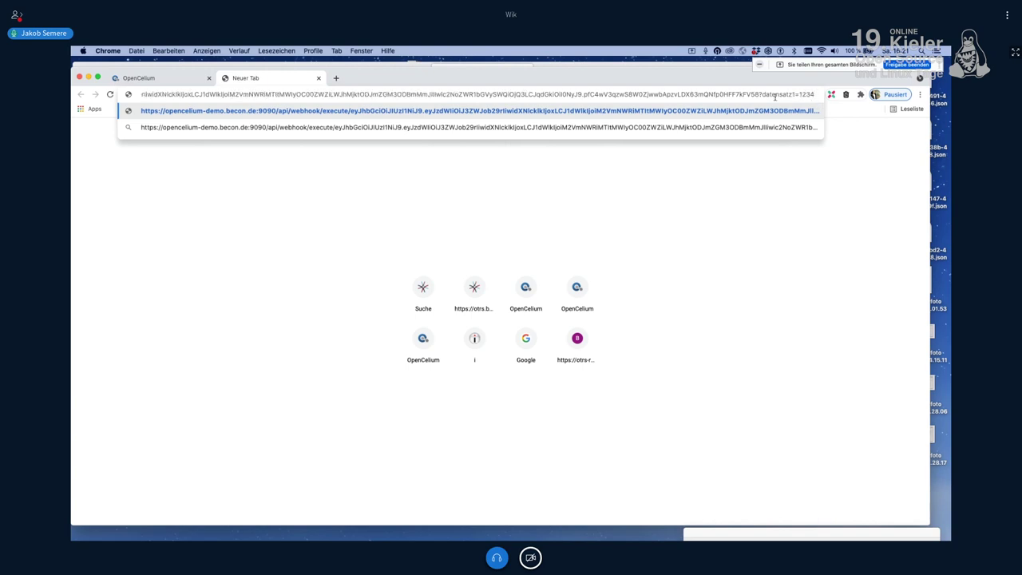
{"action": "left_click_drag", "start_coordinate": [762, 94], "coordinate": [828, 141]}
{"action": "left_click", "coordinate": [171, 199]}
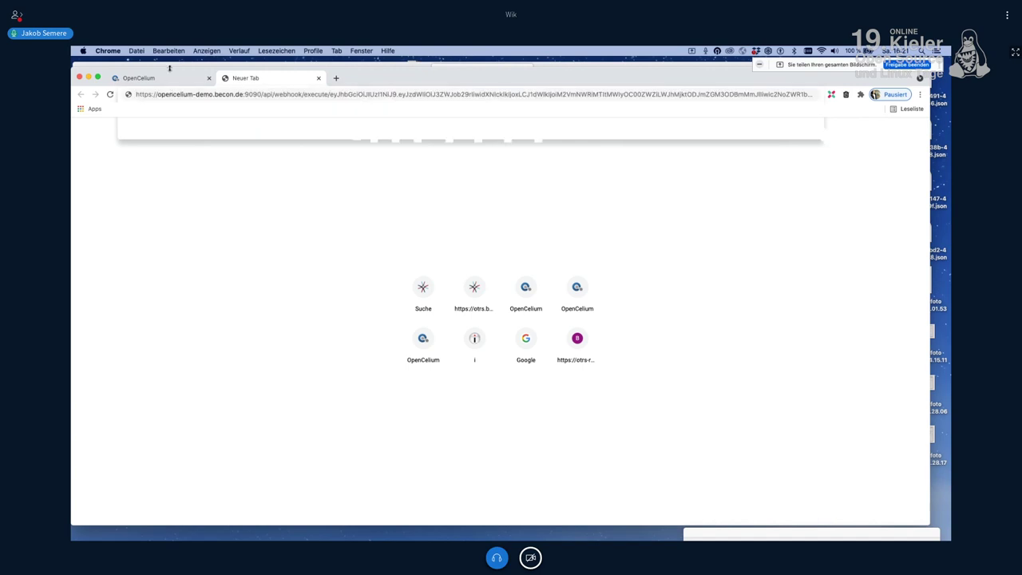
Step: Go back to the OpenCelium Schedules tab and shift the Chrome window down slightly
{"action": "left_click", "coordinate": [170, 78]}
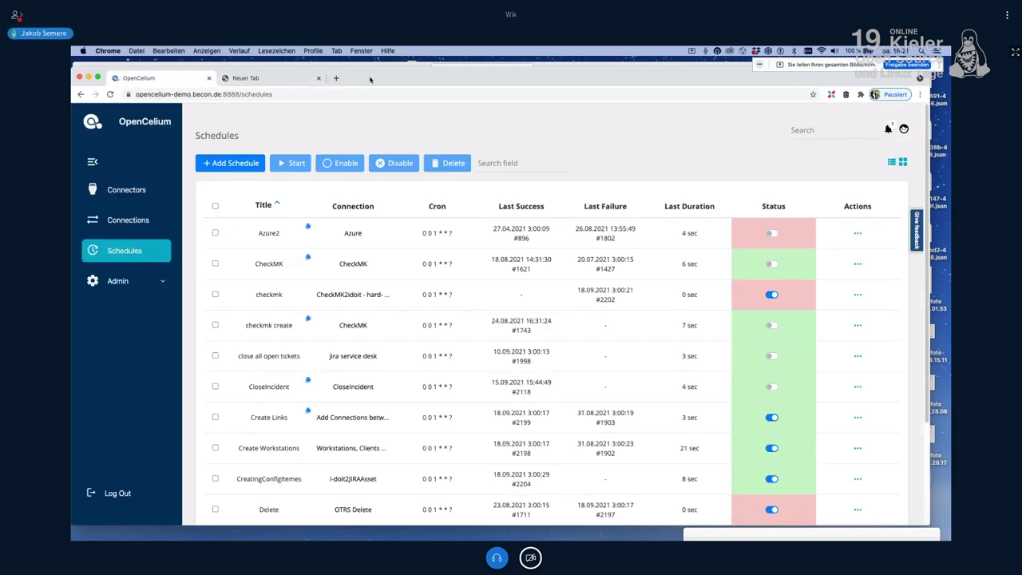
{"action": "left_click_drag", "start_coordinate": [370, 79], "coordinate": [369, 89]}
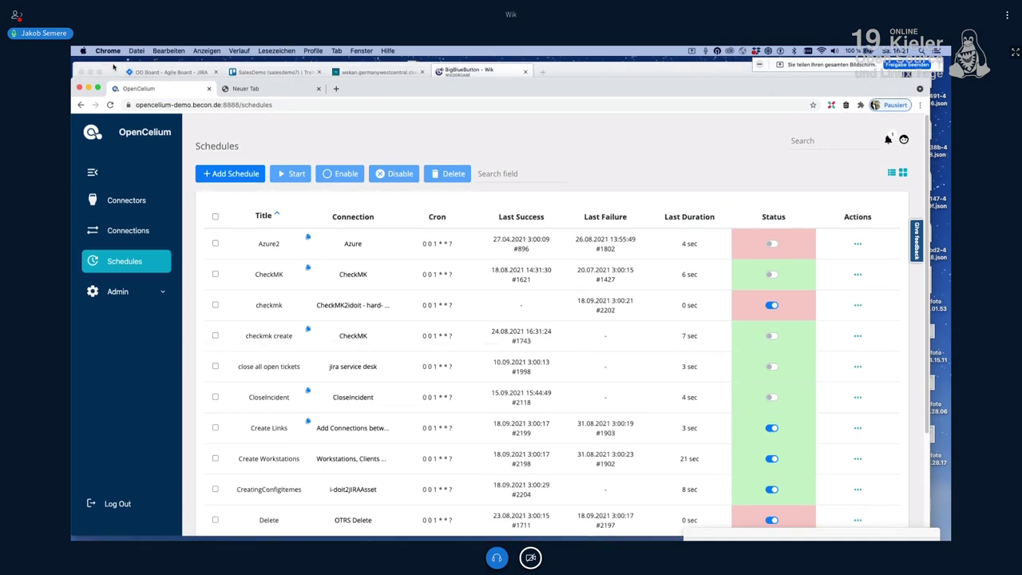
Step: Review the cards on the Jira OC - OpenCelium Kanban board, then go to the SalesDemo Trello tab
{"action": "left_click", "coordinate": [166, 80]}
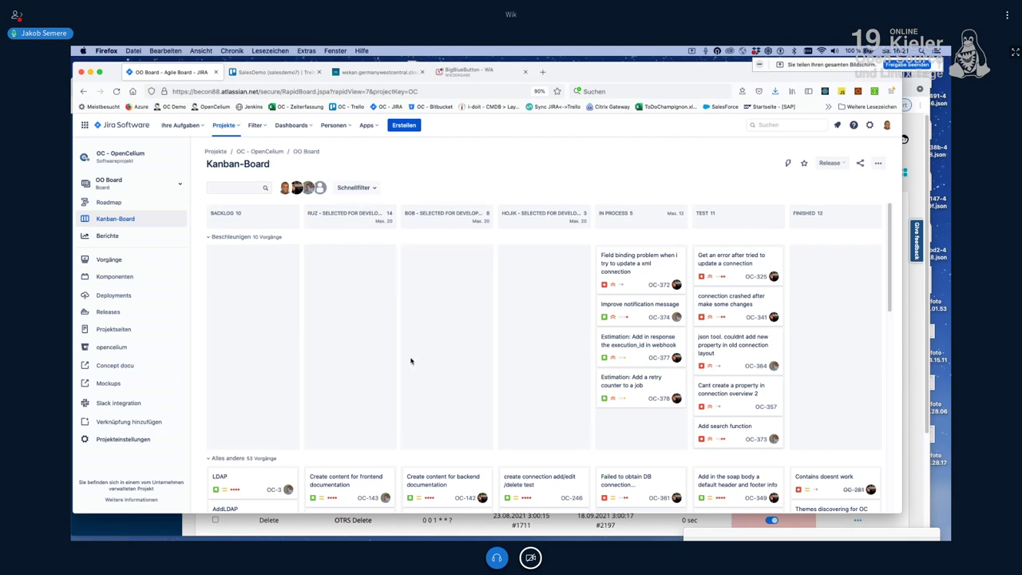
{"action": "scroll", "coordinate": [445, 352], "scroll_direction": "down", "scroll_amount": 2}
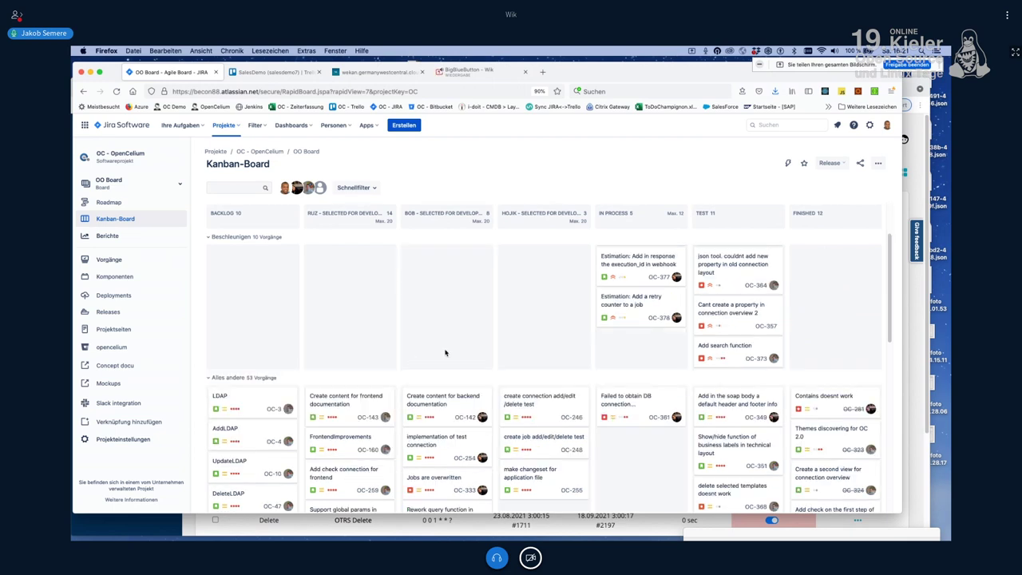
{"action": "scroll", "coordinate": [445, 351], "scroll_direction": "down", "scroll_amount": 1}
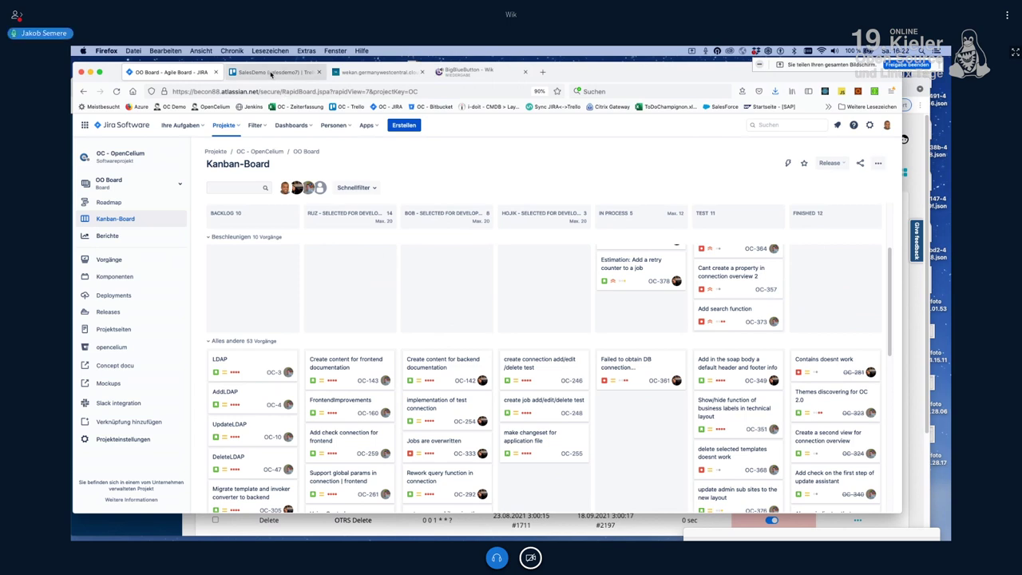
{"action": "left_click", "coordinate": [271, 74]}
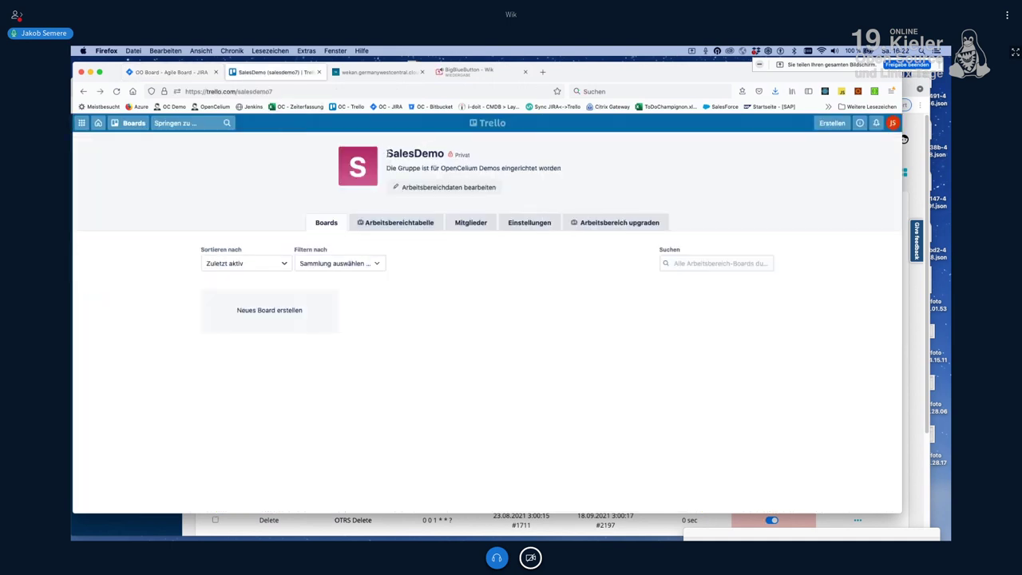
{"action": "left_click_drag", "start_coordinate": [387, 153], "coordinate": [444, 153]}
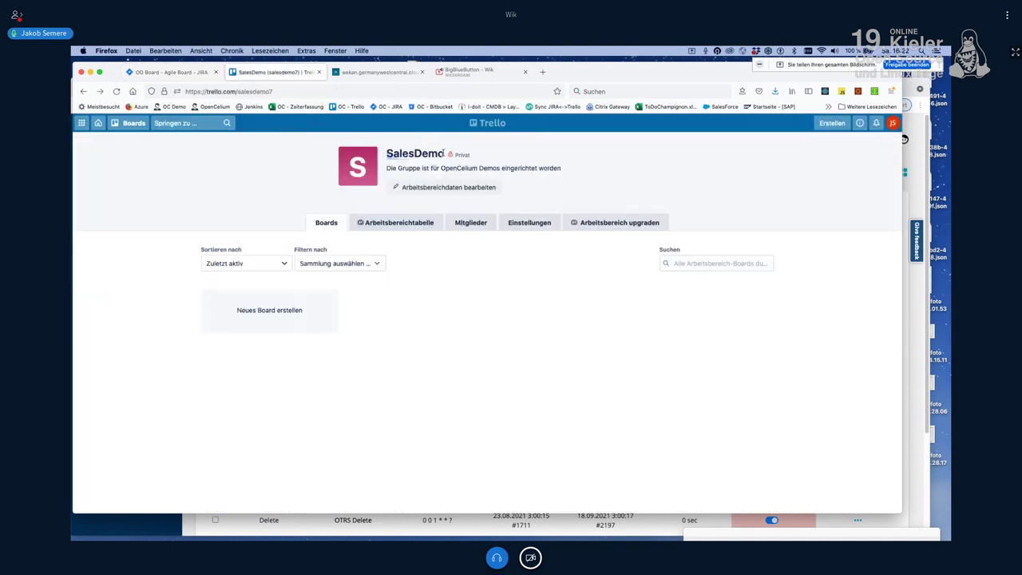
{"action": "left_click", "coordinate": [437, 353]}
{"action": "left_click", "coordinate": [164, 72]}
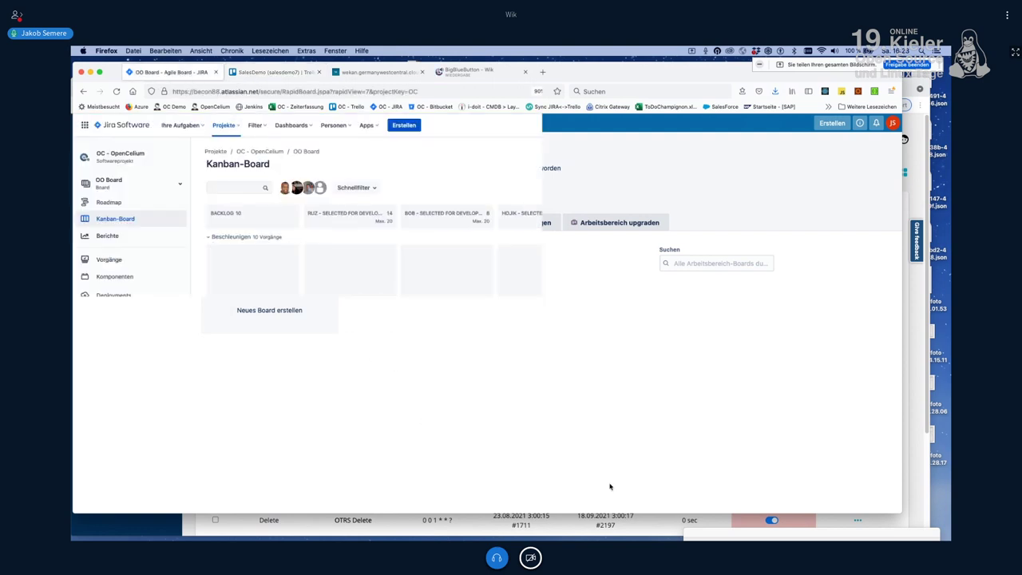
{"action": "left_click", "coordinate": [271, 72]}
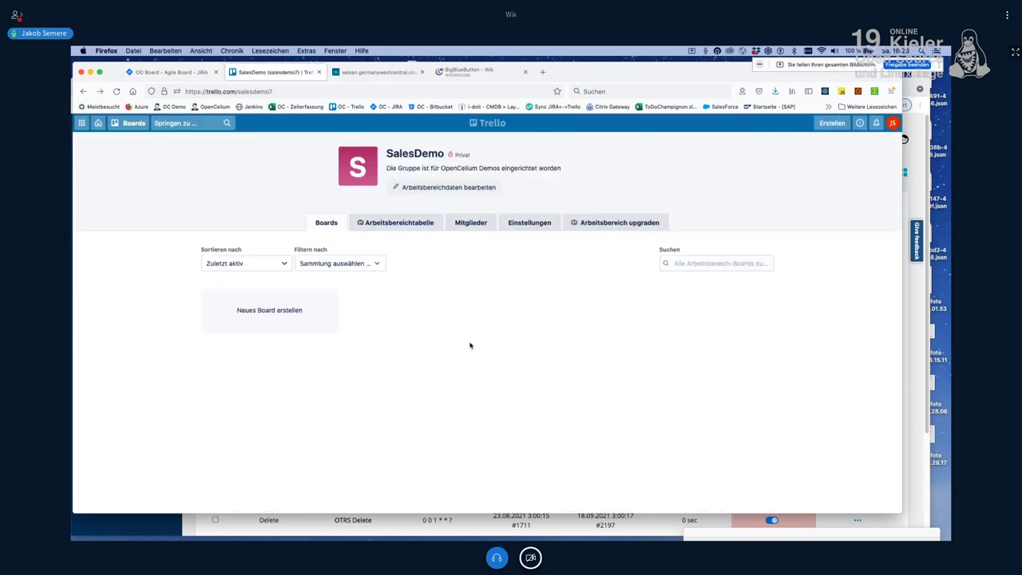
Step: Search schedules for 'tre', start the Trello schedule's job, then go back to the Trello tab
{"action": "left_click", "coordinate": [159, 531]}
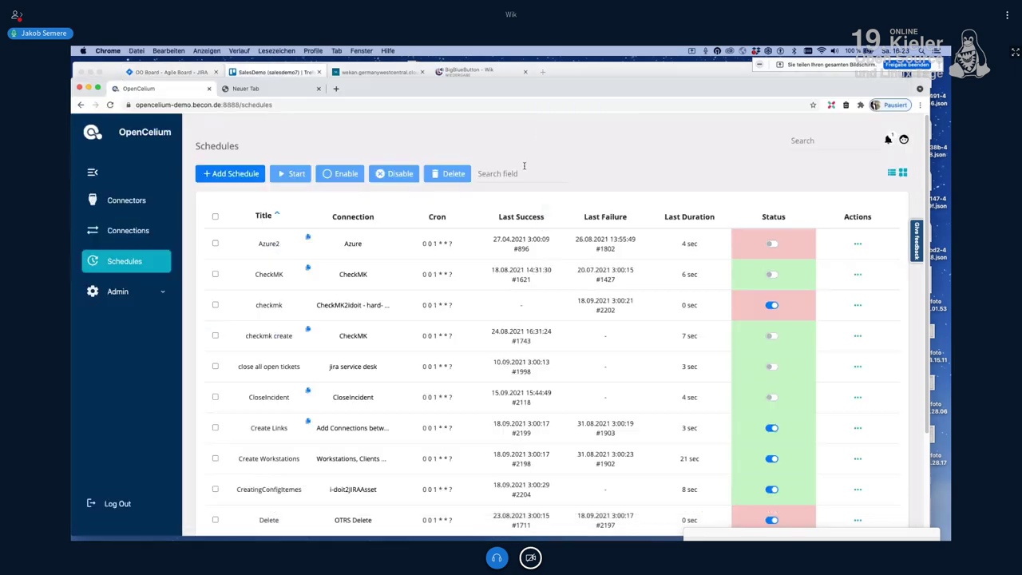
{"action": "left_click", "coordinate": [524, 167]}
{"action": "type", "text": "tree"}
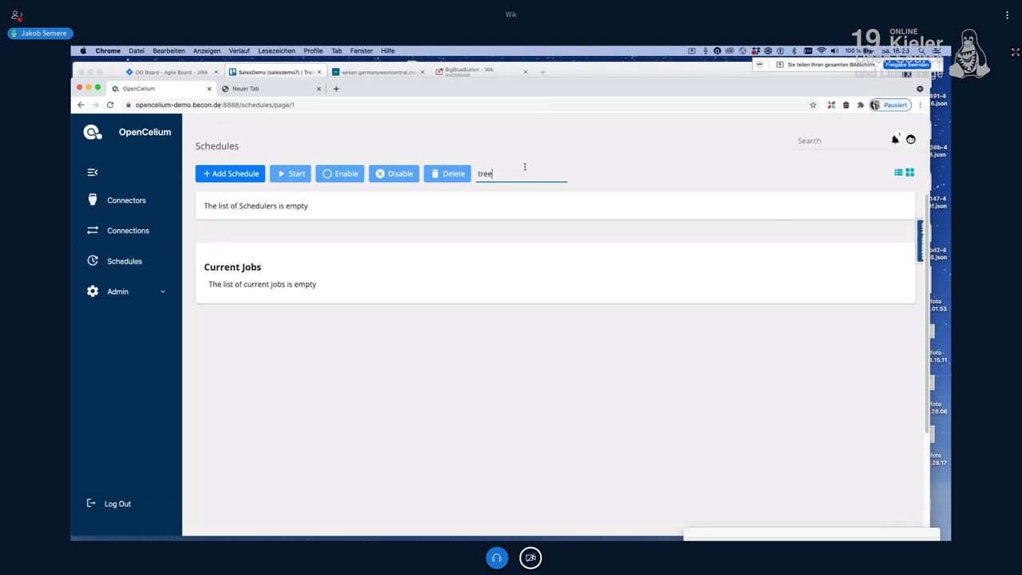
{"action": "key", "text": "BackSpace"}
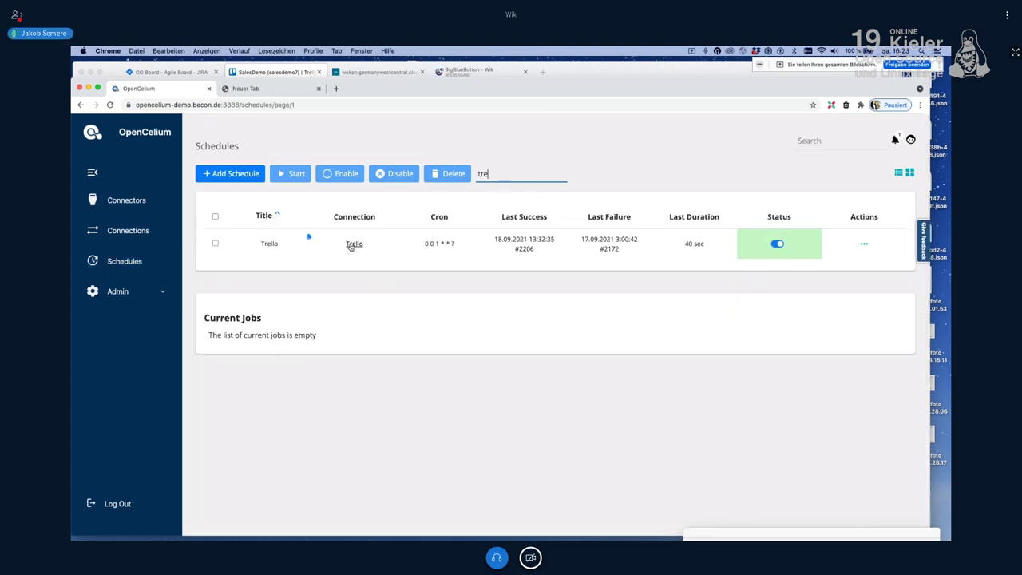
{"action": "left_click", "coordinate": [864, 244]}
{"action": "triple_click", "coordinate": [700, 242]}
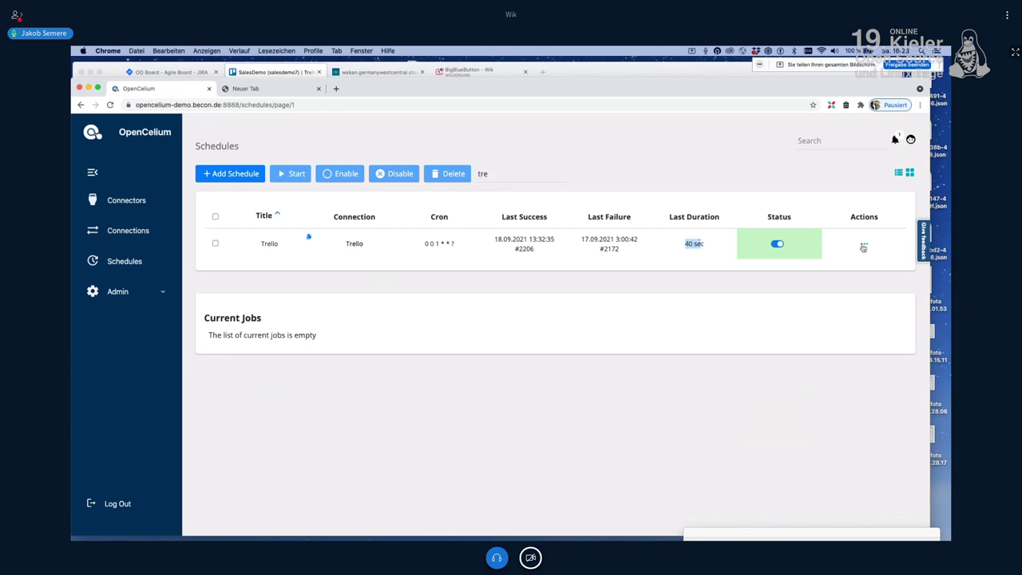
{"action": "mouse_move", "coordinate": [863, 245]}
{"action": "left_click", "coordinate": [900, 246]}
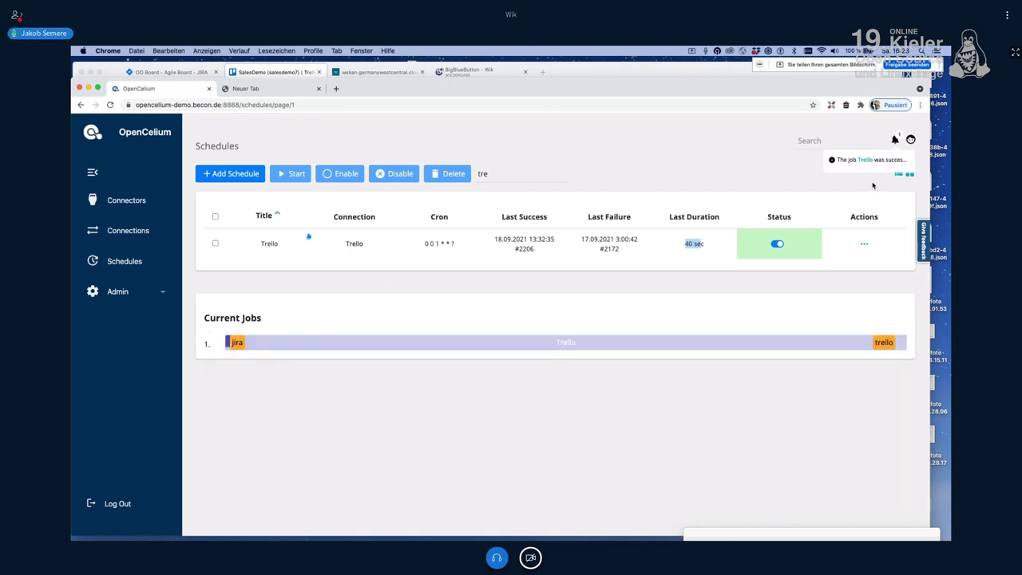
{"action": "left_click", "coordinate": [278, 72]}
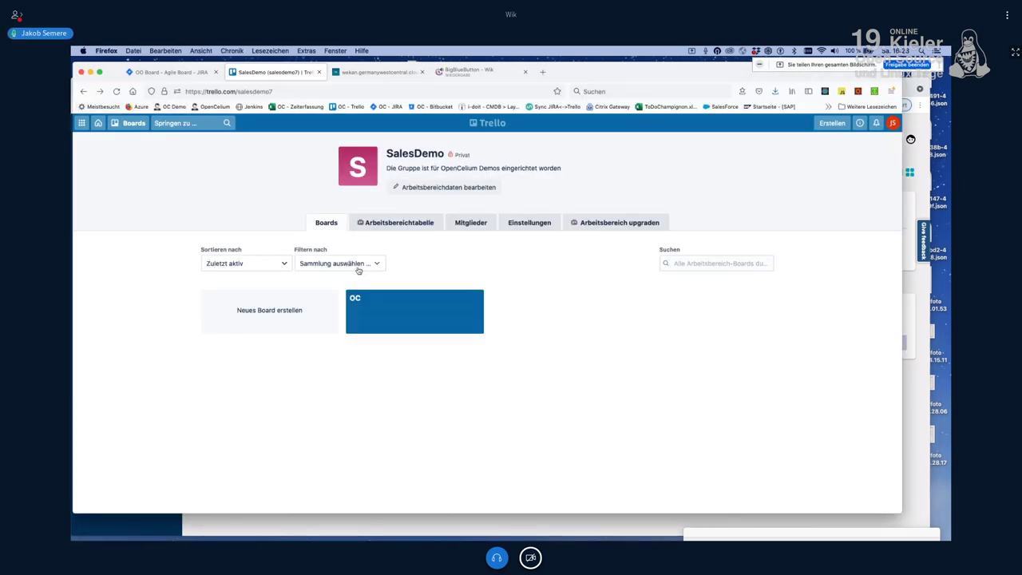
Step: Open the OC board, move Backlog to the first position and Fertig to the far right
{"action": "left_click", "coordinate": [412, 324]}
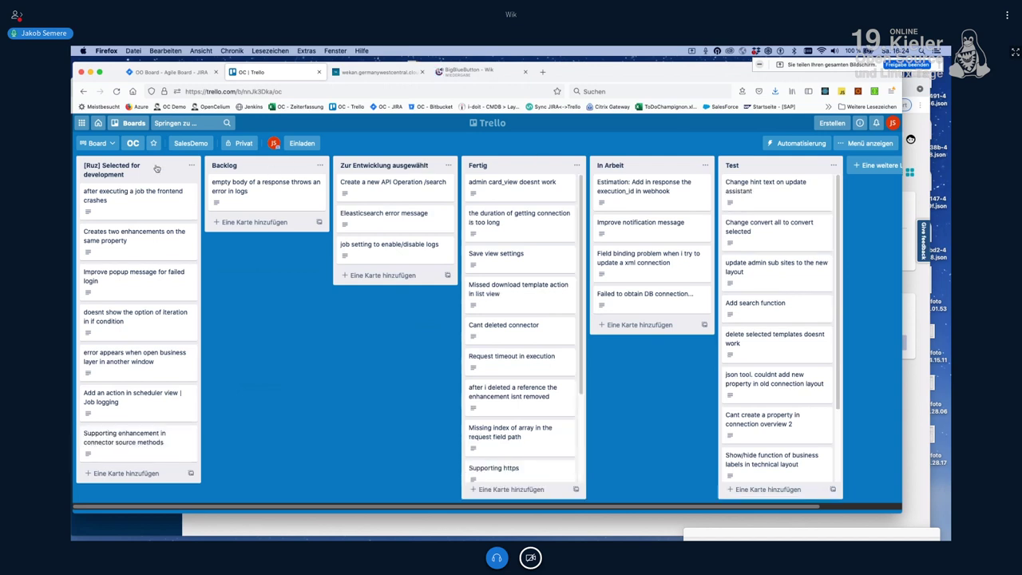
{"action": "left_click", "coordinate": [174, 72]}
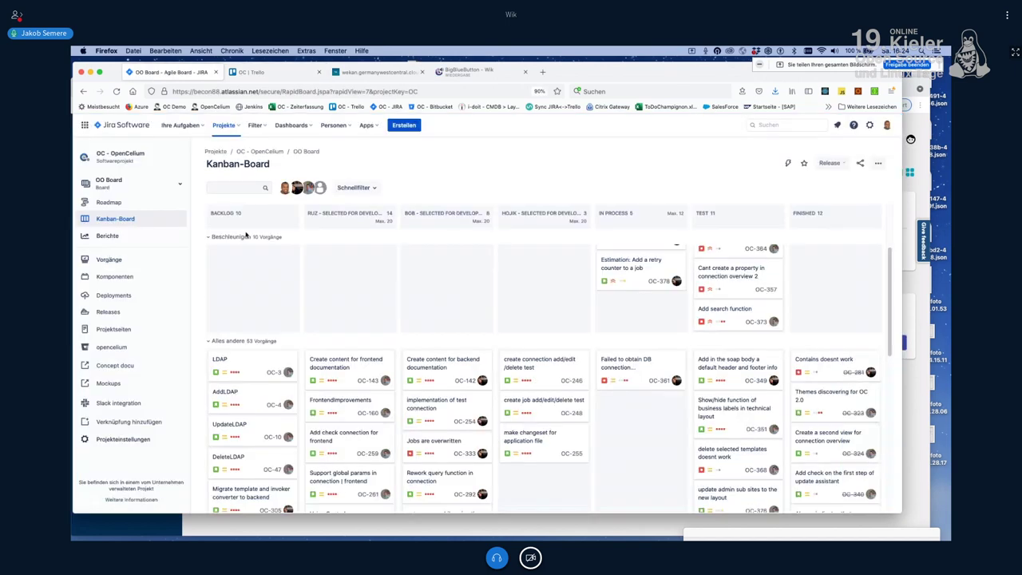
{"action": "left_click", "coordinate": [252, 72]}
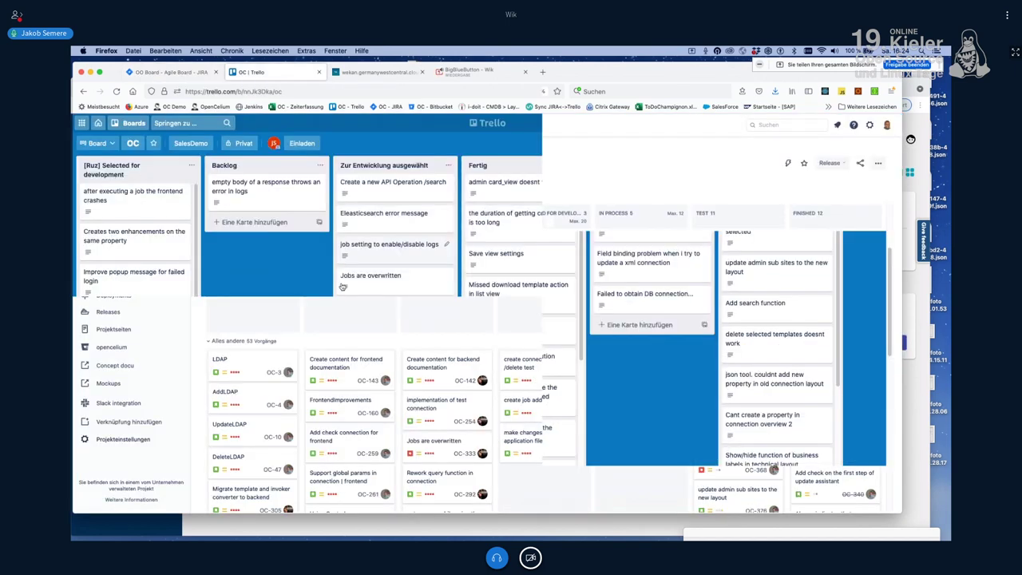
{"action": "left_click_drag", "start_coordinate": [275, 171], "coordinate": [96, 166]}
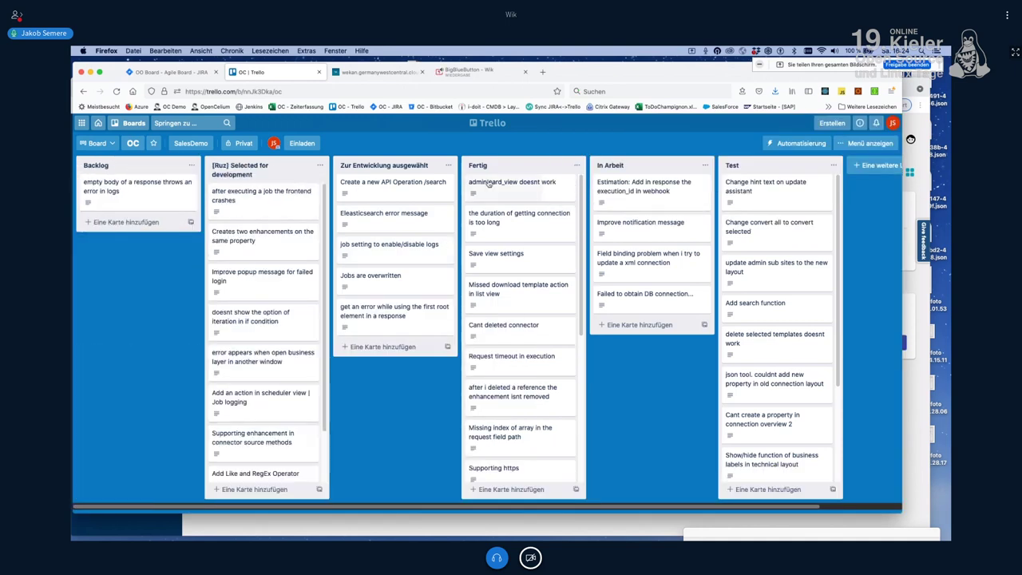
{"action": "left_click_drag", "start_coordinate": [510, 169], "coordinate": [746, 176]}
{"action": "left_click_drag", "start_coordinate": [654, 166], "coordinate": [527, 168]}
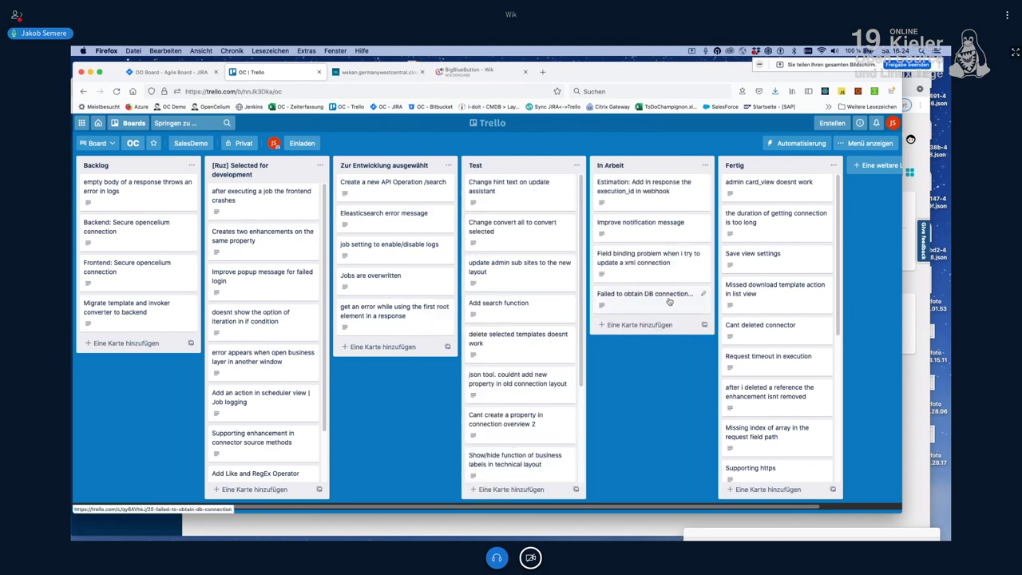
Step: From a card's Labels list, recolour the Connections and Event_Manager labels green
{"action": "left_click", "coordinate": [669, 301]}
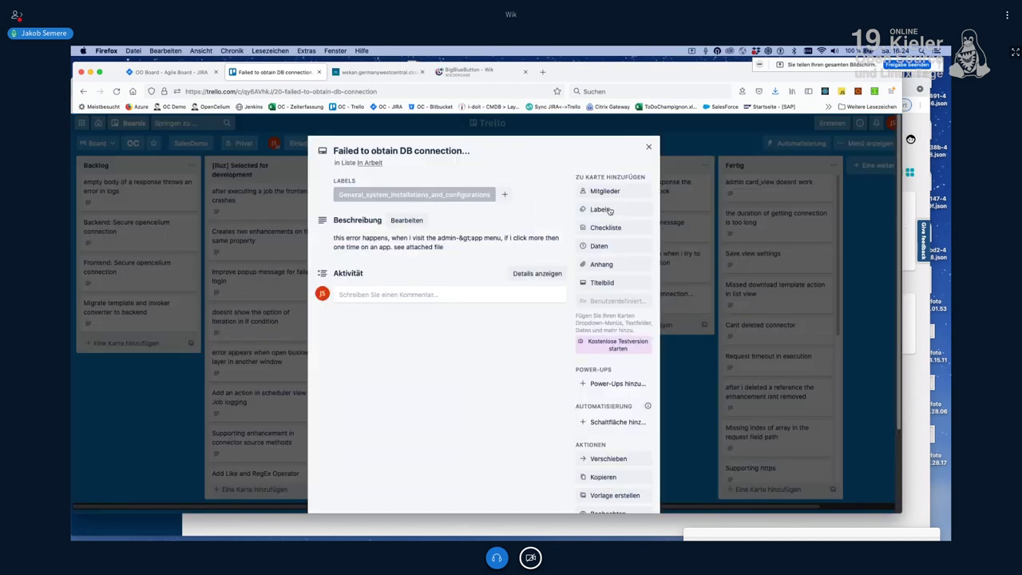
{"action": "left_click", "coordinate": [600, 209]}
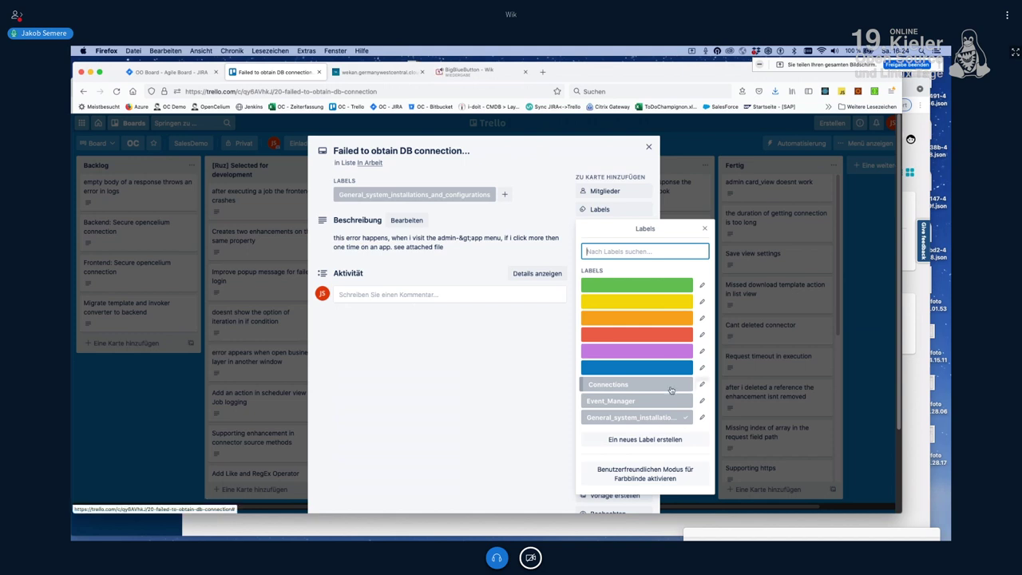
{"action": "left_click", "coordinate": [701, 384]}
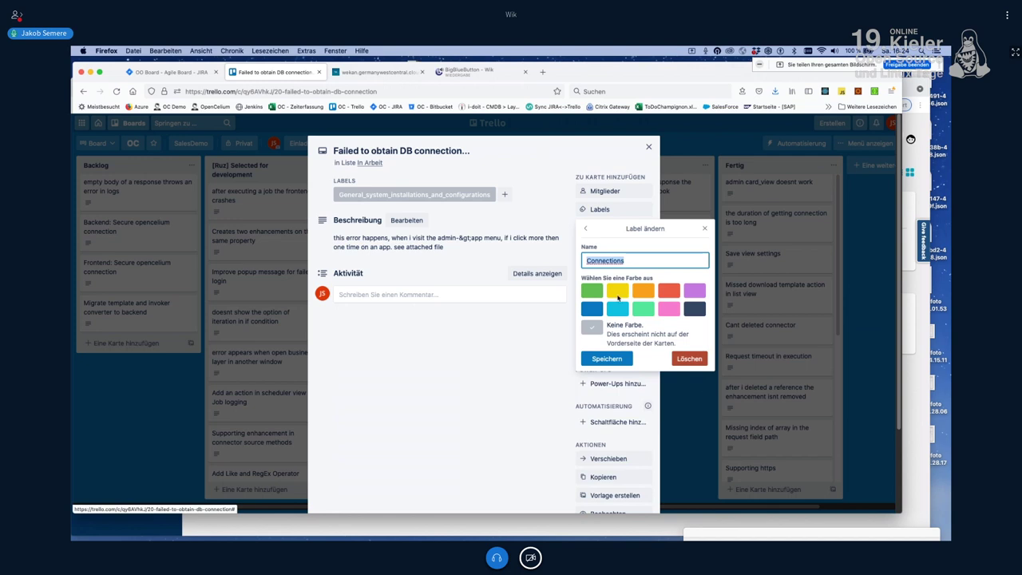
{"action": "left_click", "coordinate": [597, 294]}
{"action": "left_click", "coordinate": [608, 359]}
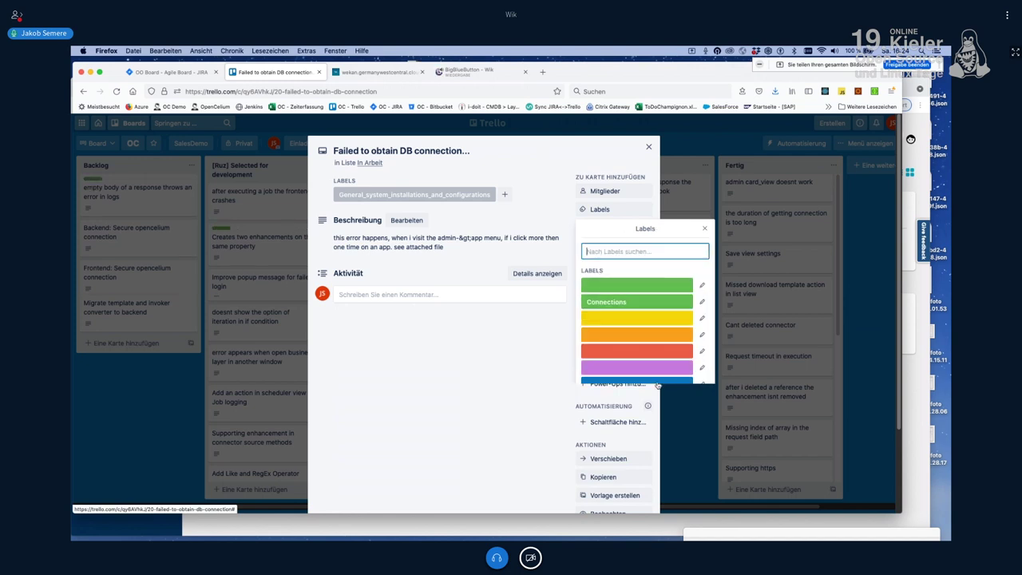
{"action": "left_click", "coordinate": [702, 397]}
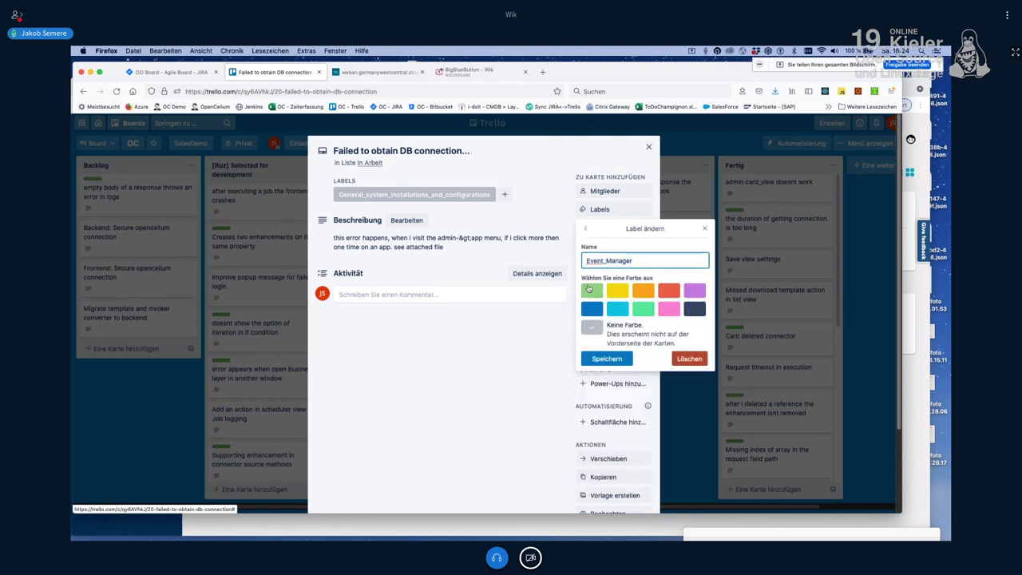
{"action": "left_click", "coordinate": [607, 360]}
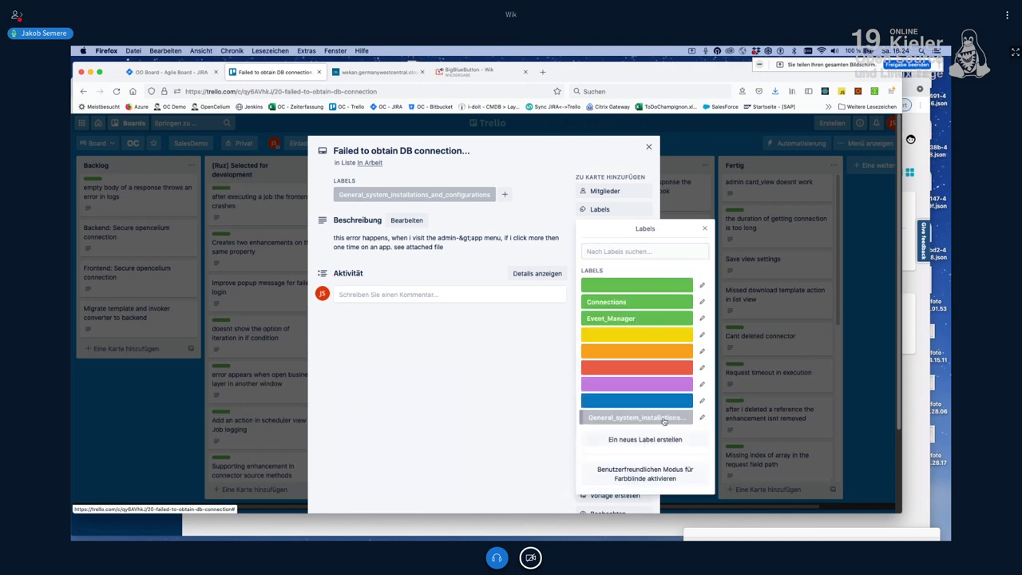
Step: Make the General_system_installations_and_configurations label red, close the card, and return to OpenCelium
{"action": "left_click", "coordinate": [702, 416]}
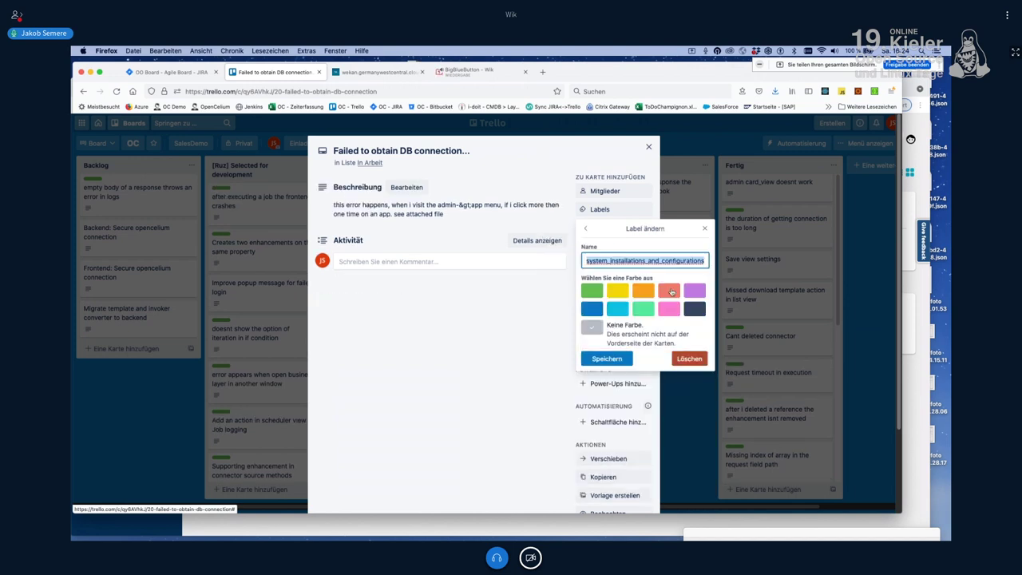
{"action": "left_click", "coordinate": [669, 291]}
{"action": "left_click", "coordinate": [607, 358]}
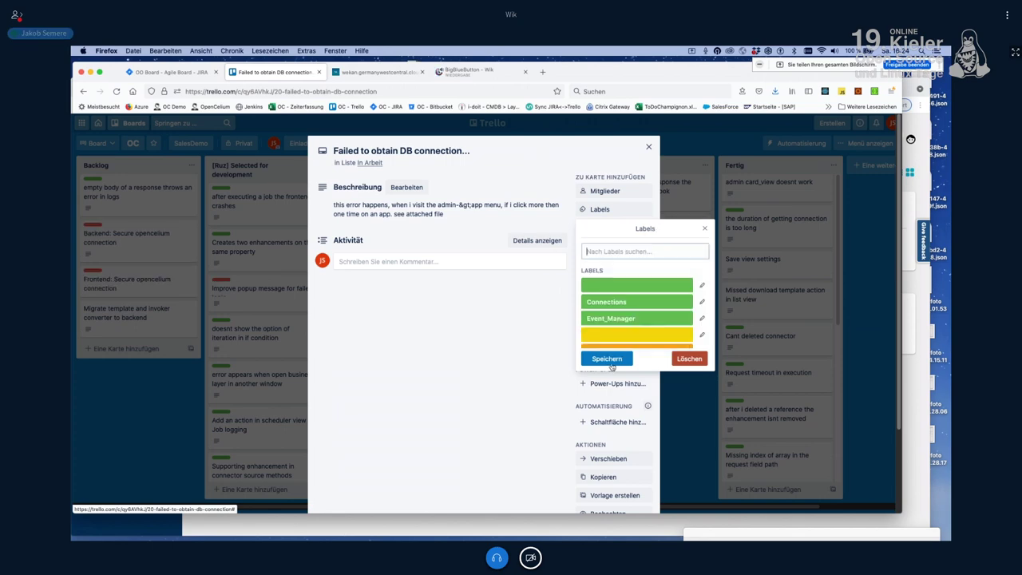
{"action": "left_click", "coordinate": [649, 148]}
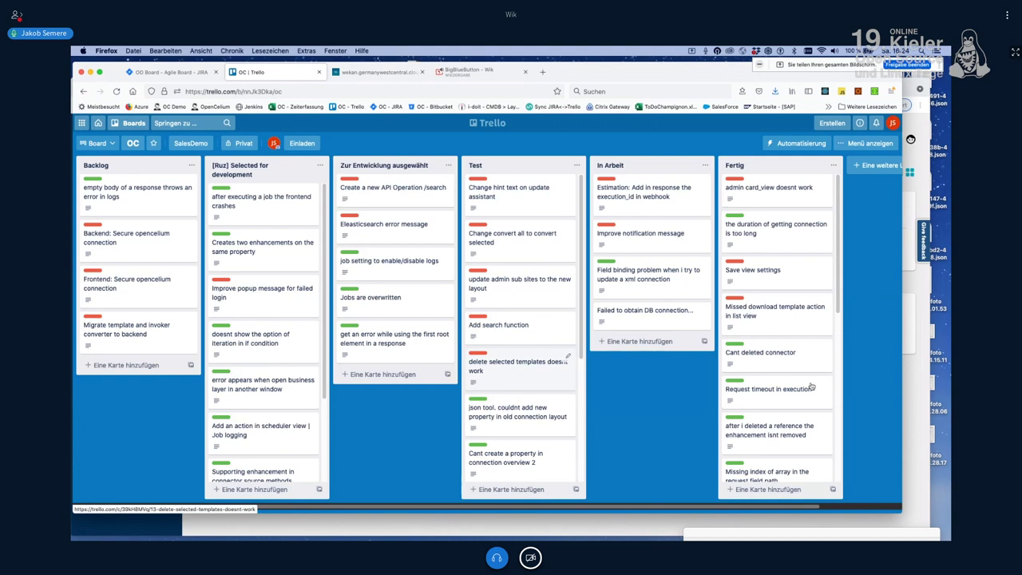
{"action": "scroll", "coordinate": [810, 386], "scroll_direction": "down", "scroll_amount": 3}
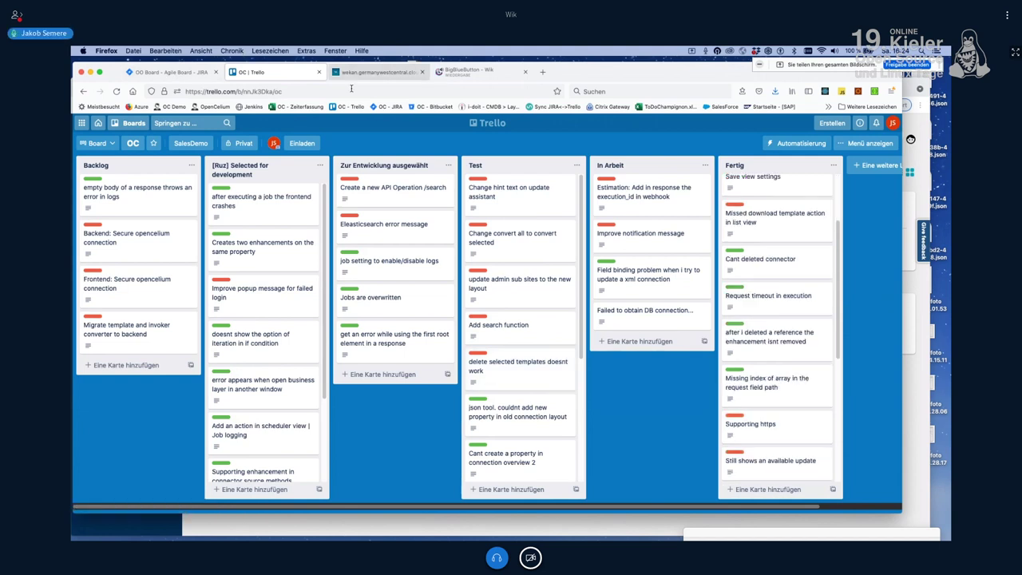
{"action": "left_click", "coordinate": [154, 523]}
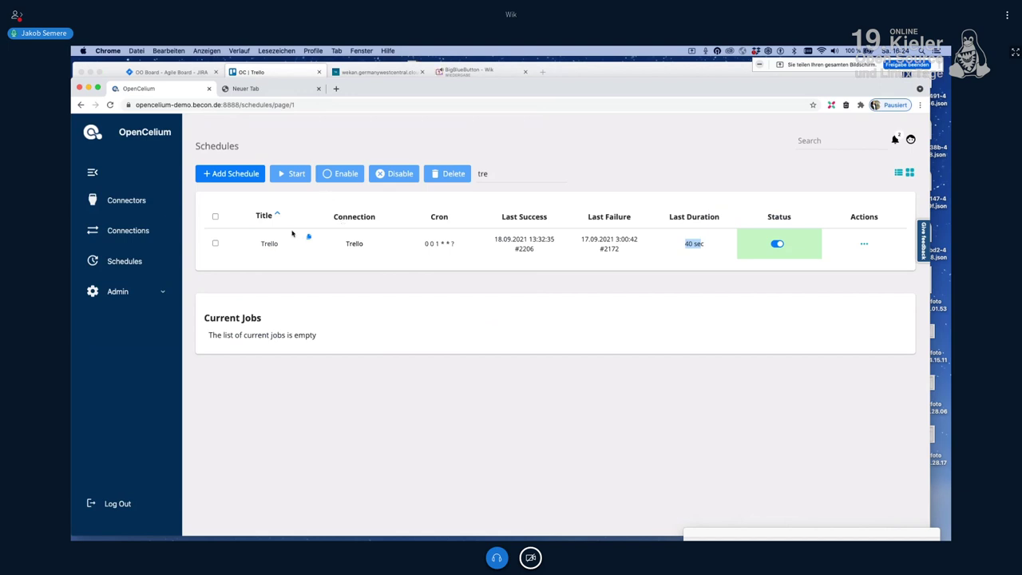
Step: Copy the Trello schedule's entry from the Schedules list, then go to the Jira Kanban tab
{"action": "left_click", "coordinate": [787, 258]}
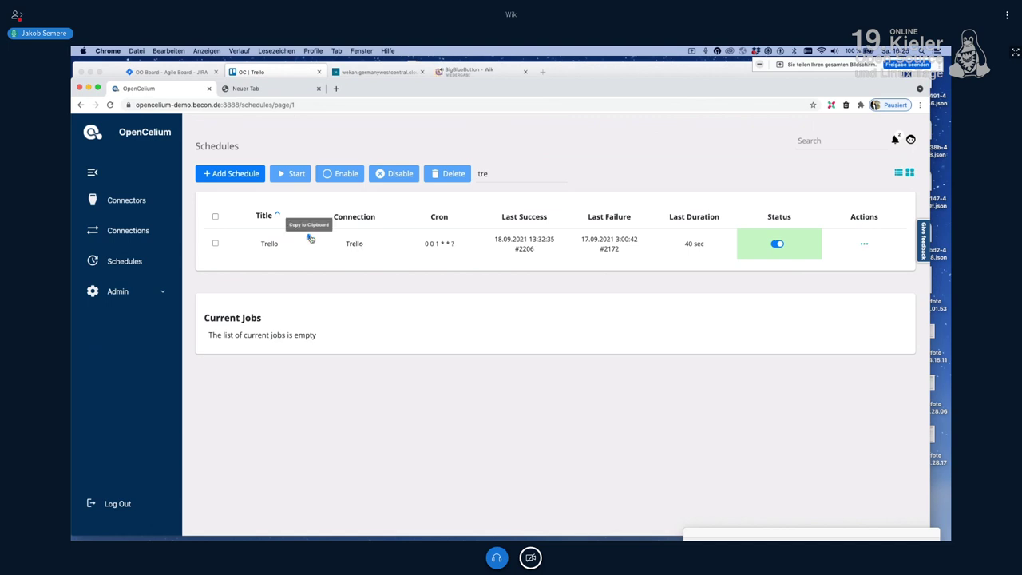
{"action": "left_click", "coordinate": [311, 238]}
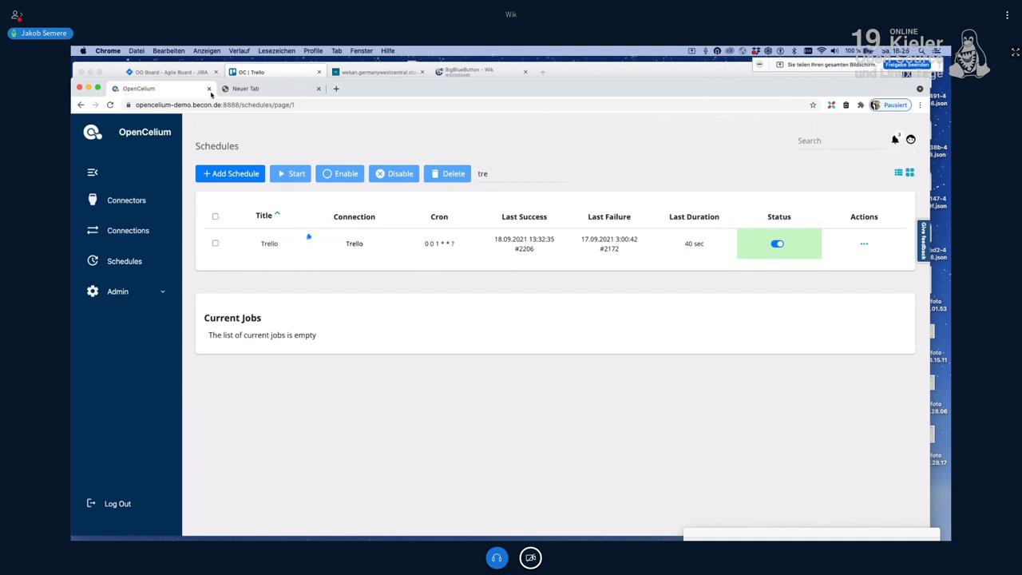
{"action": "left_click", "coordinate": [169, 73]}
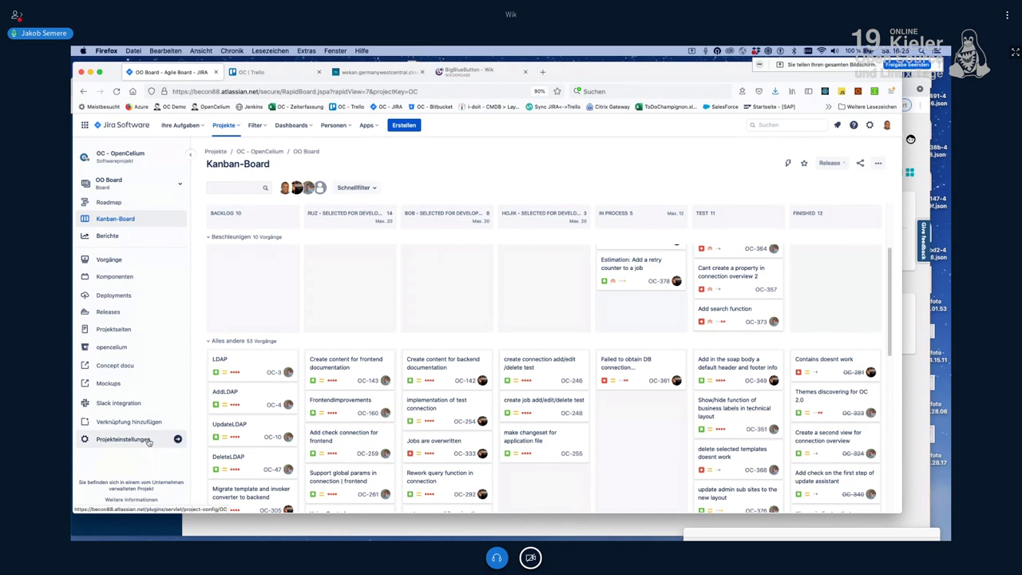
Step: In project settings Automation, switch the Trello sync rule's Aktiviert toggle on and view its details
{"action": "left_click", "coordinate": [149, 441]}
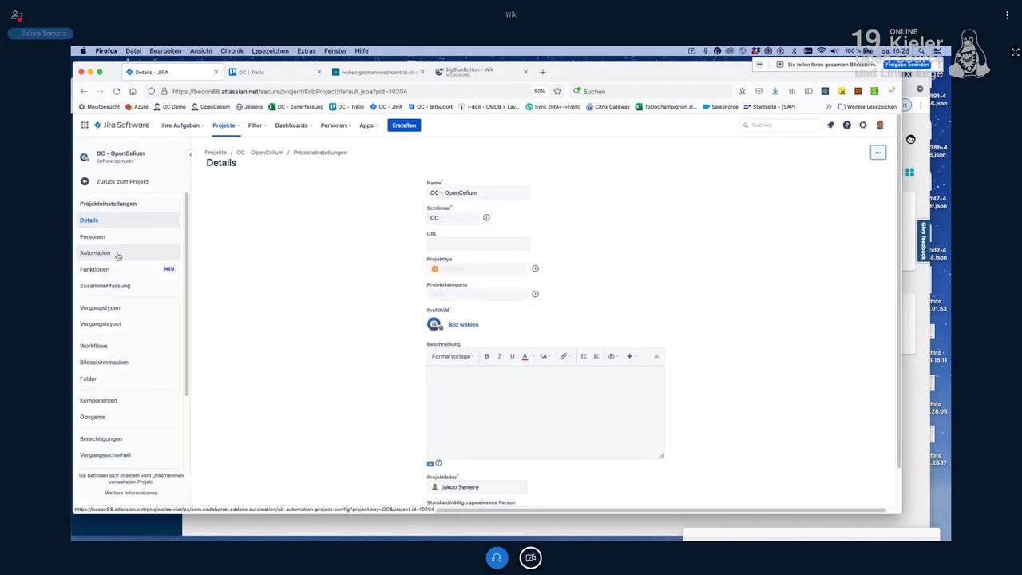
{"action": "left_click", "coordinate": [118, 254]}
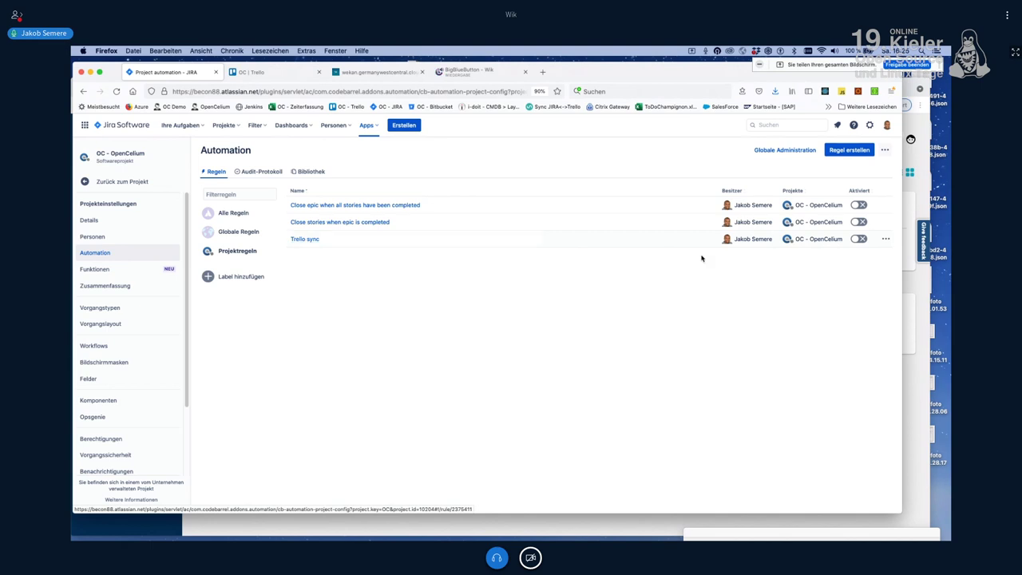
{"action": "left_click", "coordinate": [861, 241]}
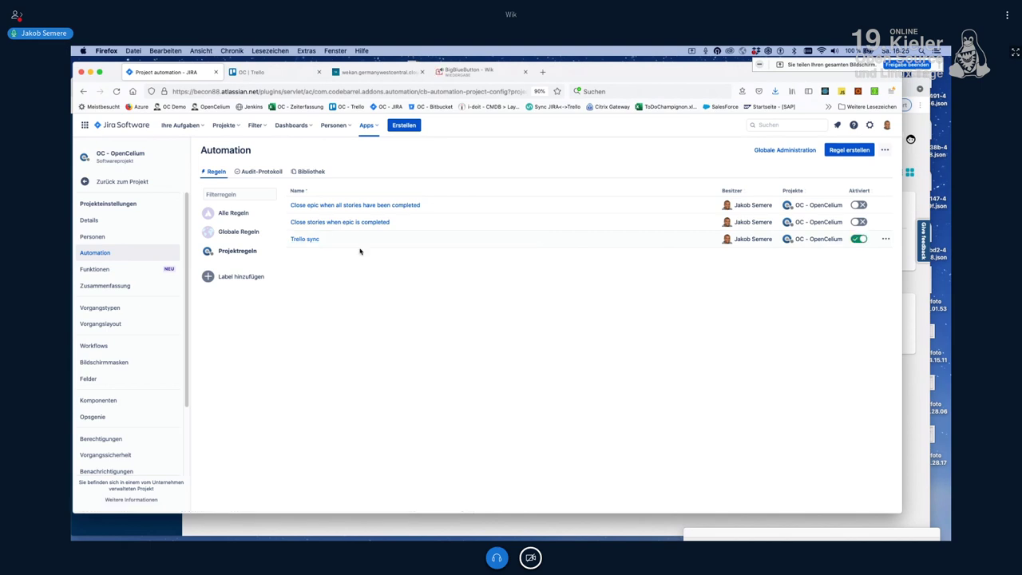
{"action": "left_click", "coordinate": [303, 239]}
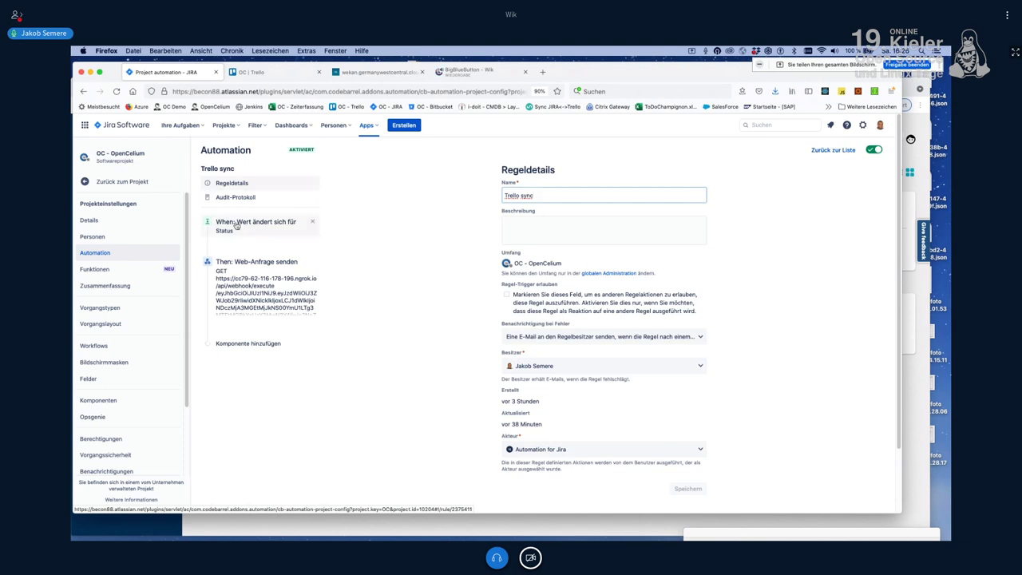
Step: Inspect the Trello rule's status-change trigger and the ngrok host in its web request URL, then return to the Kanban board
{"action": "left_click", "coordinate": [236, 226]}
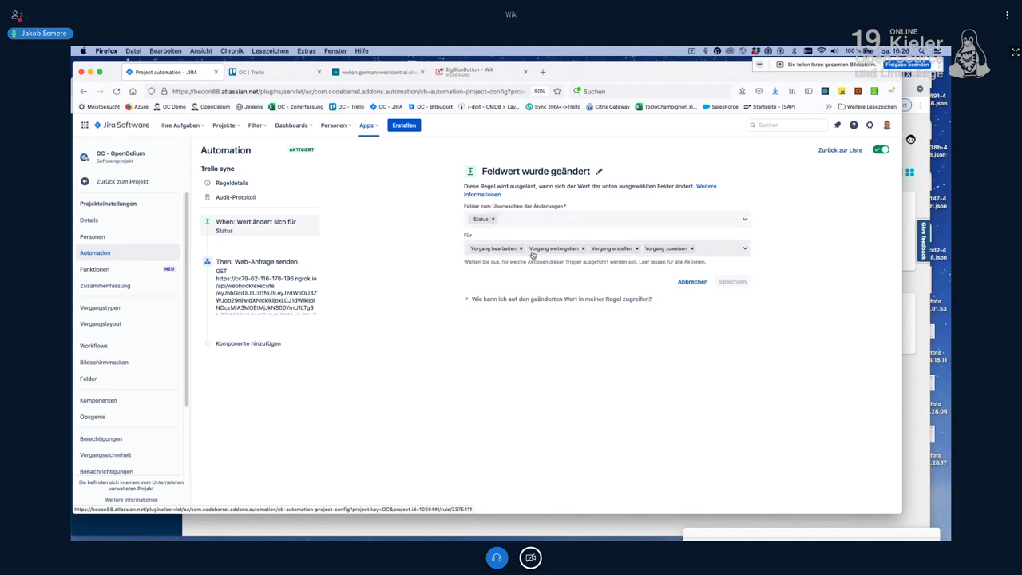
{"action": "left_click", "coordinate": [240, 292]}
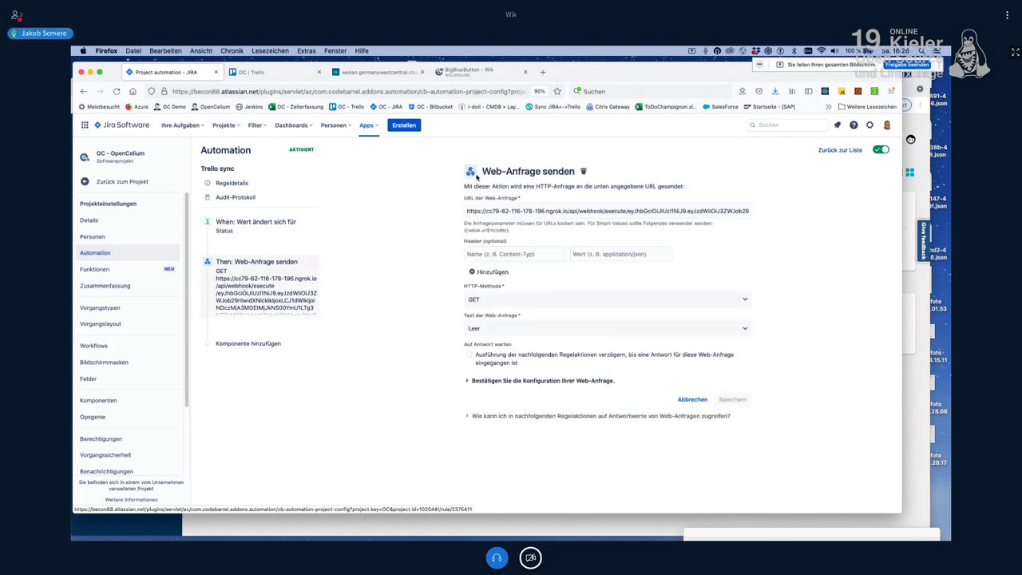
{"action": "left_click_drag", "start_coordinate": [564, 211], "coordinate": [457, 220]}
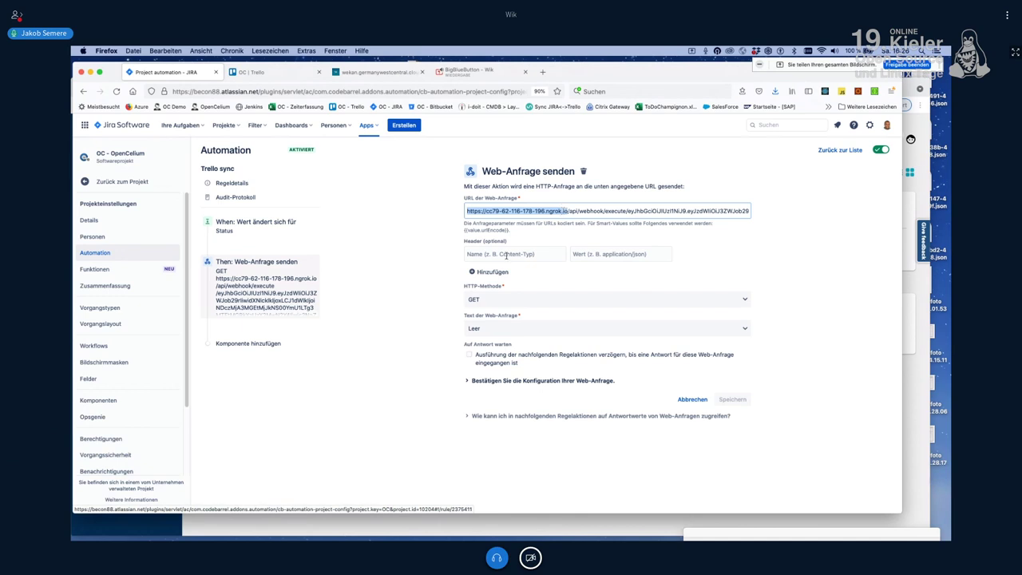
{"action": "left_click", "coordinate": [421, 316]}
{"action": "left_click_drag", "start_coordinate": [568, 211], "coordinate": [610, 211]}
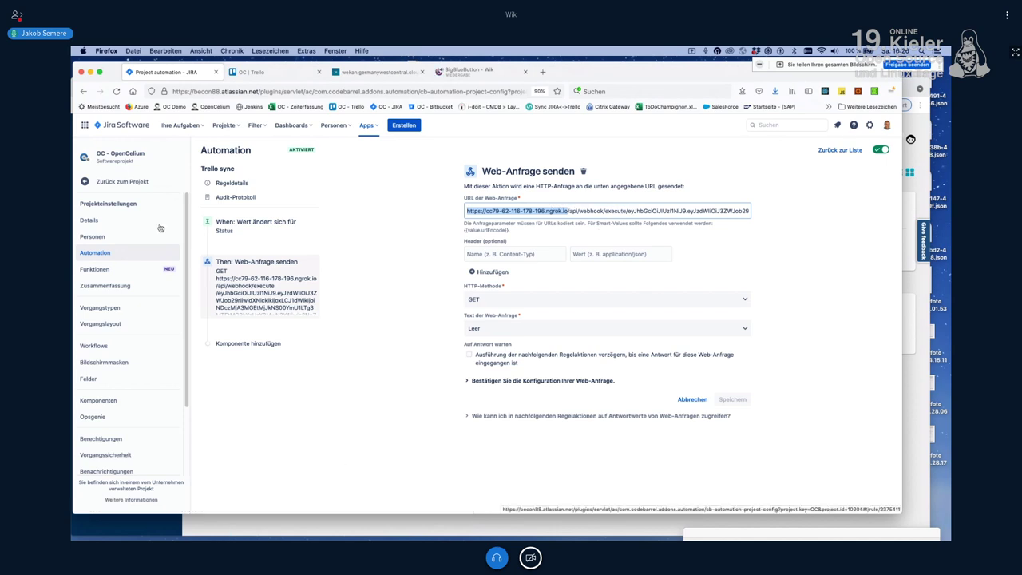
{"action": "left_click", "coordinate": [144, 185]}
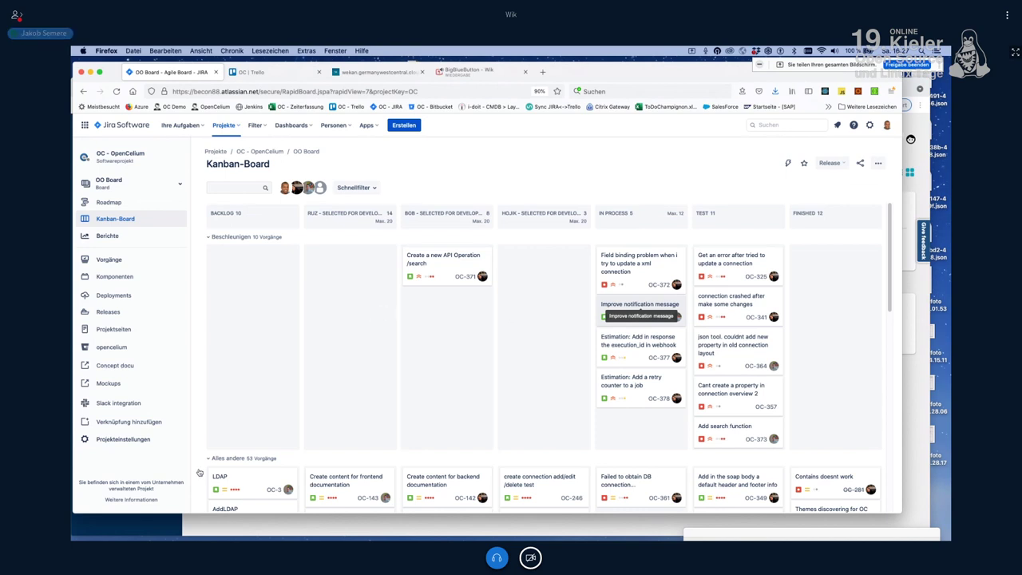
Step: Bring up the OpenCelium Schedules page showing the running jira-to-trello job
{"action": "left_click", "coordinate": [152, 531]}
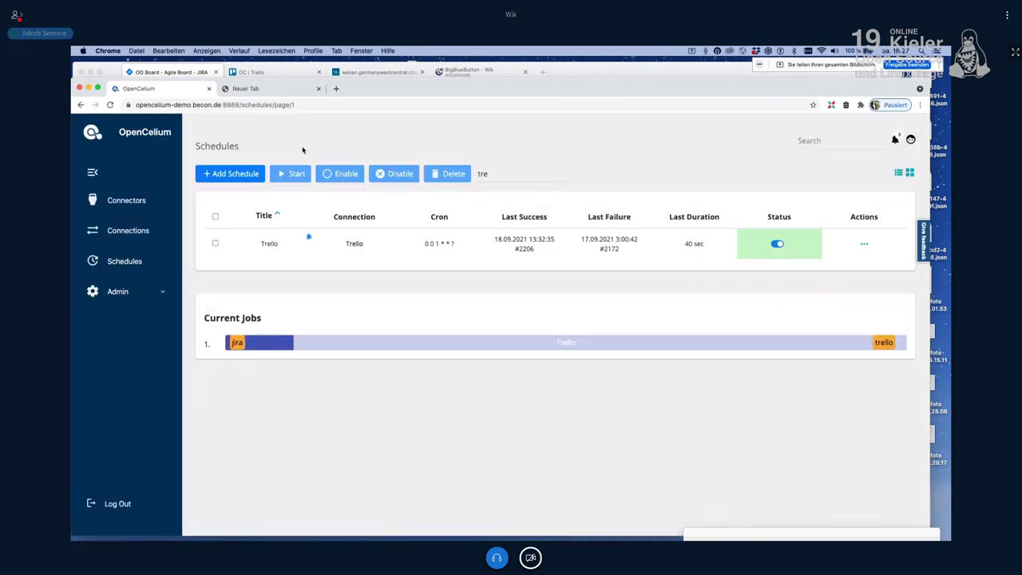
Step: Compare the Trello OC board with the Jira Kanban board, ending on the Trello board
{"action": "left_click", "coordinate": [276, 72]}
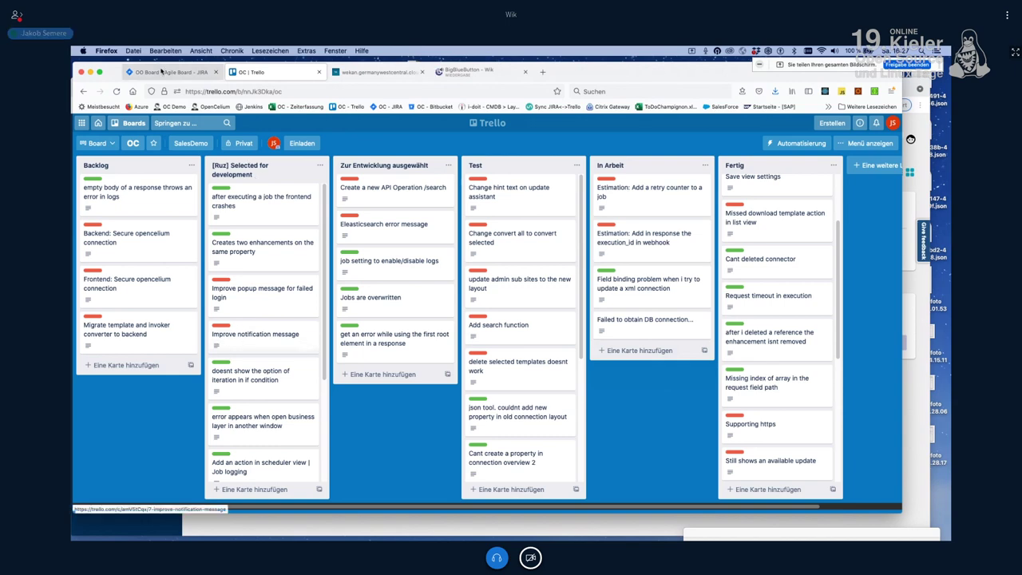
{"action": "left_click", "coordinate": [162, 72]}
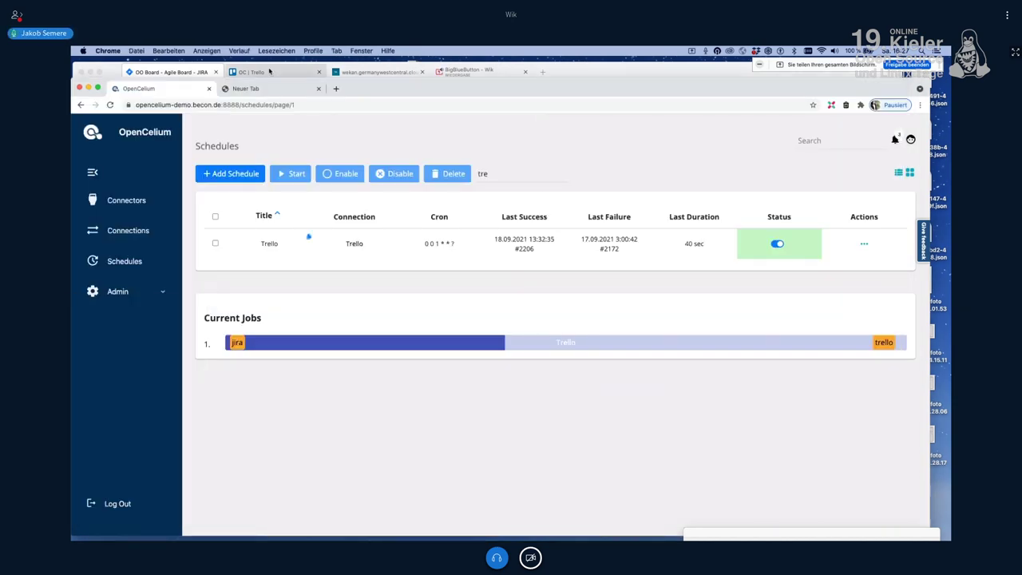
{"action": "left_click", "coordinate": [181, 69]}
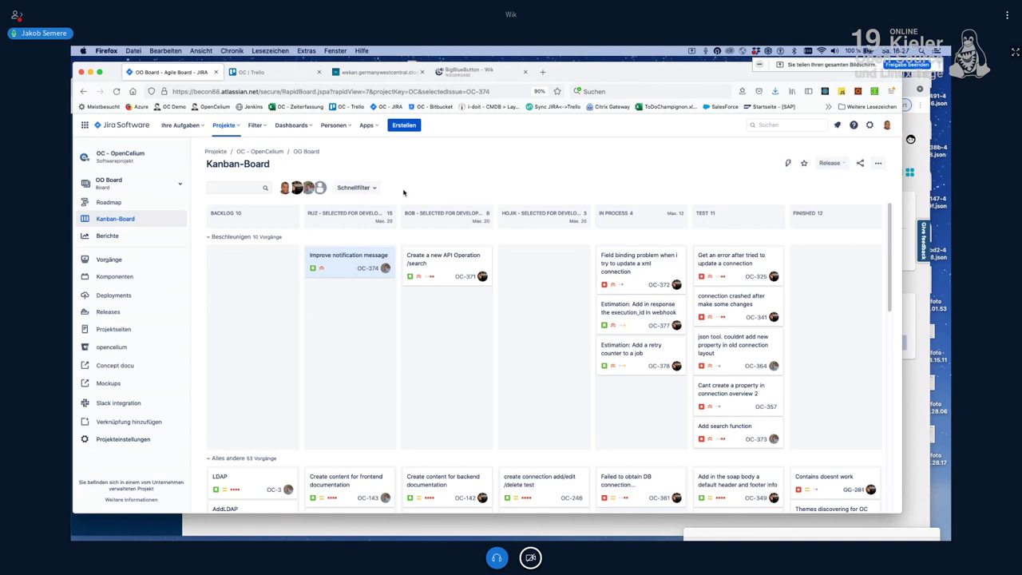
{"action": "left_click", "coordinate": [272, 77]}
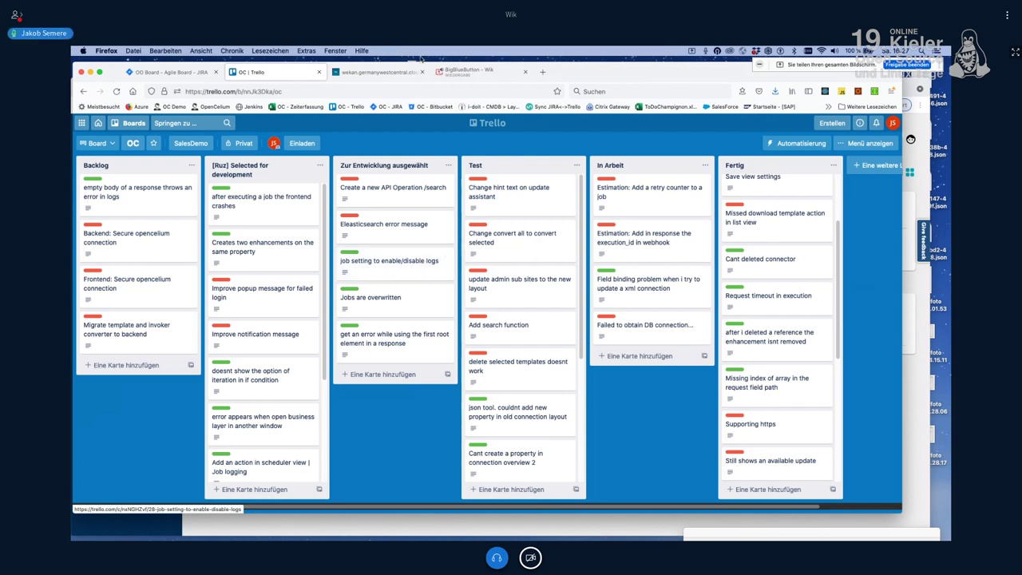
Step: View Wekan's Meine Boards page with its single board 'neues Board', then return to OpenCelium
{"action": "left_click", "coordinate": [381, 73]}
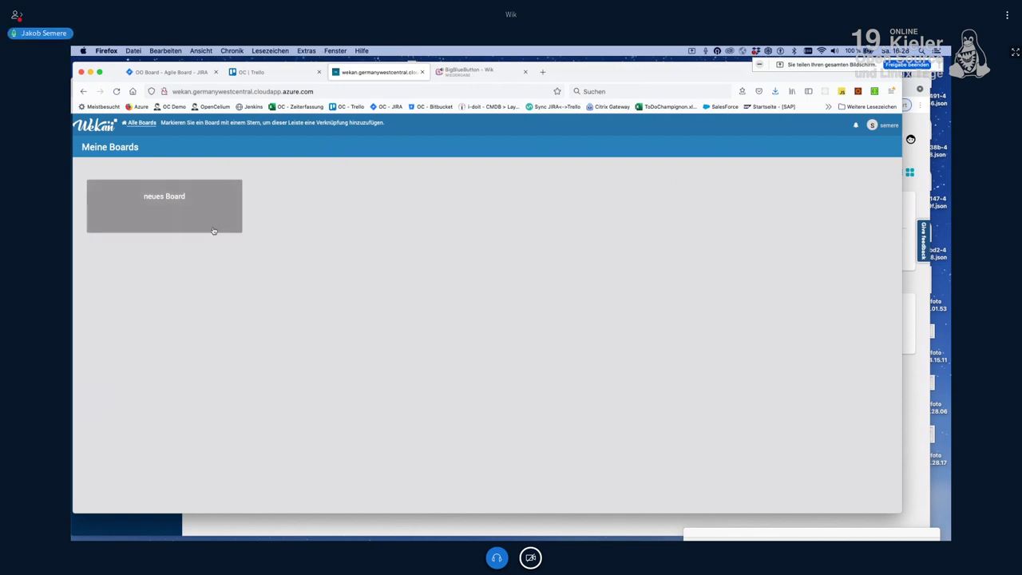
{"action": "left_click", "coordinate": [221, 531]}
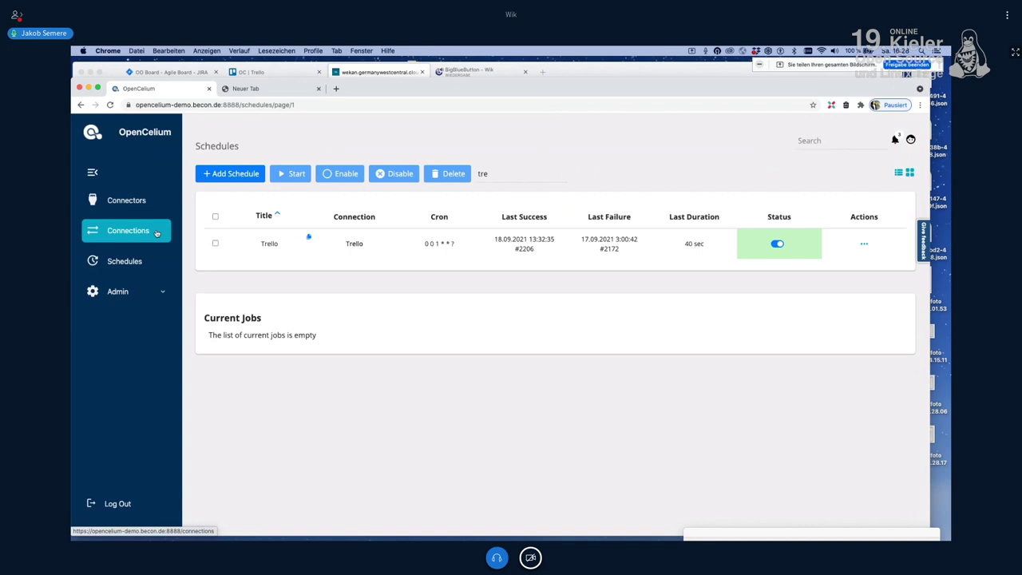
Step: Add connection 'Wekan sync' with a description, JIRA as source connector and Wekan as target
{"action": "left_click", "coordinate": [158, 233]}
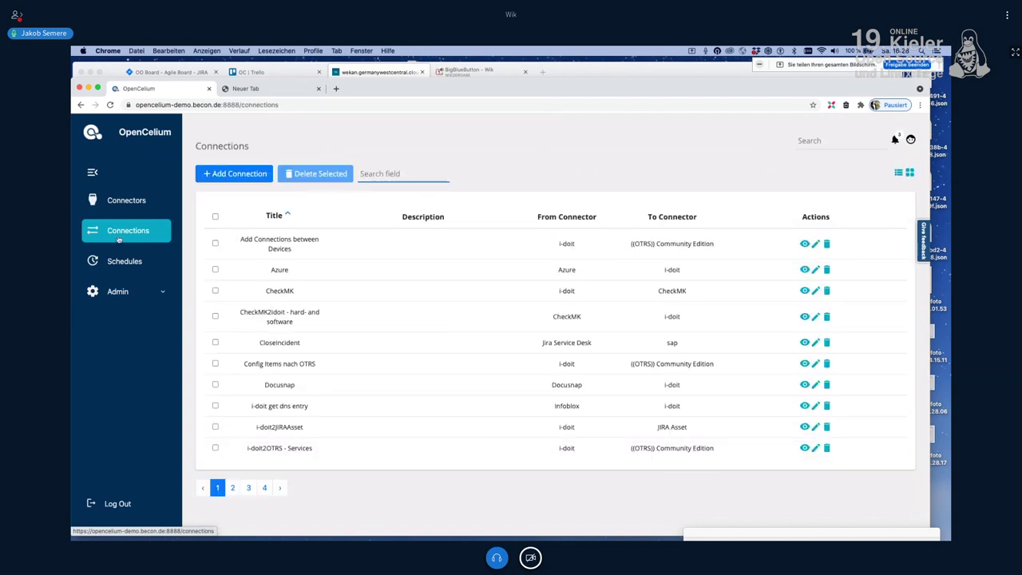
{"action": "left_click", "coordinate": [237, 171]}
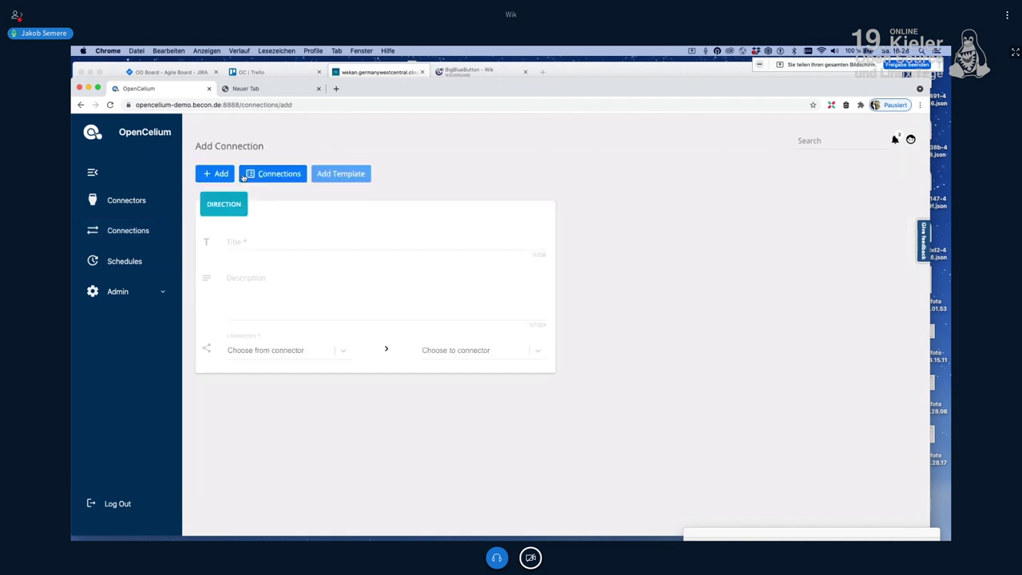
{"action": "left_click", "coordinate": [326, 250]}
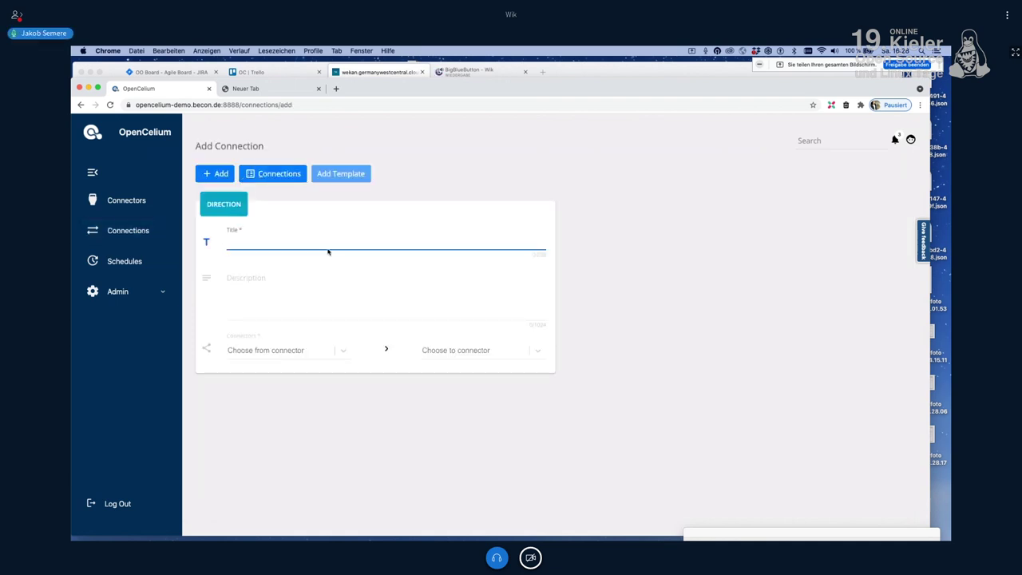
{"action": "type", "text": "Wekan sync"}
{"action": "key", "text": "Tab"}
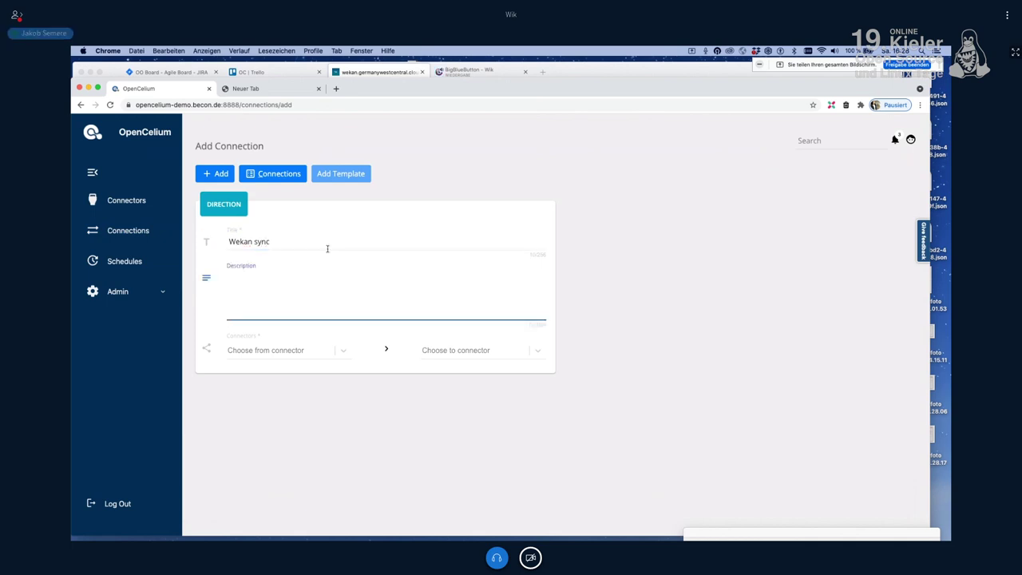
{"action": "type", "text": "..."}
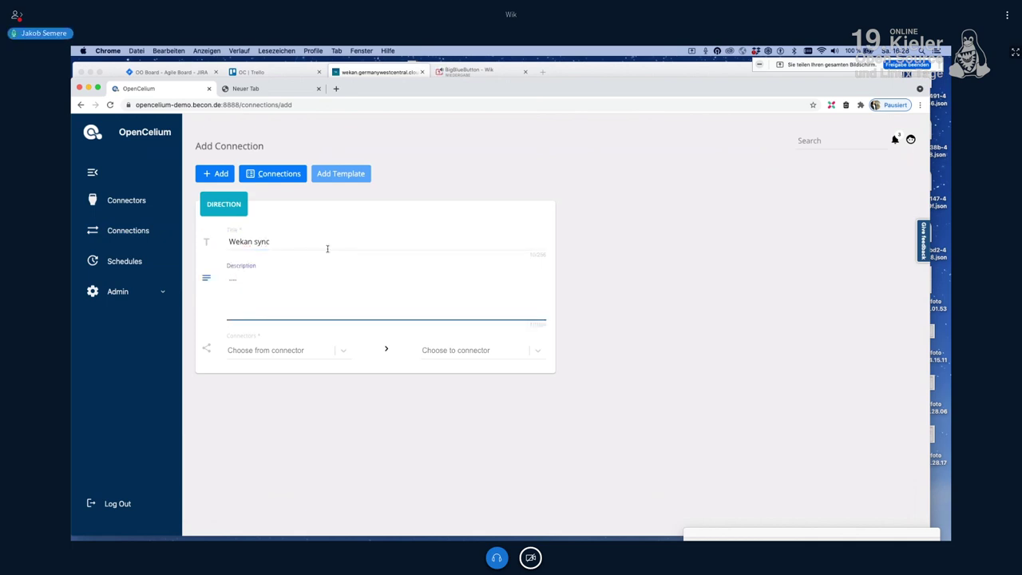
{"action": "key", "text": "Tab"}
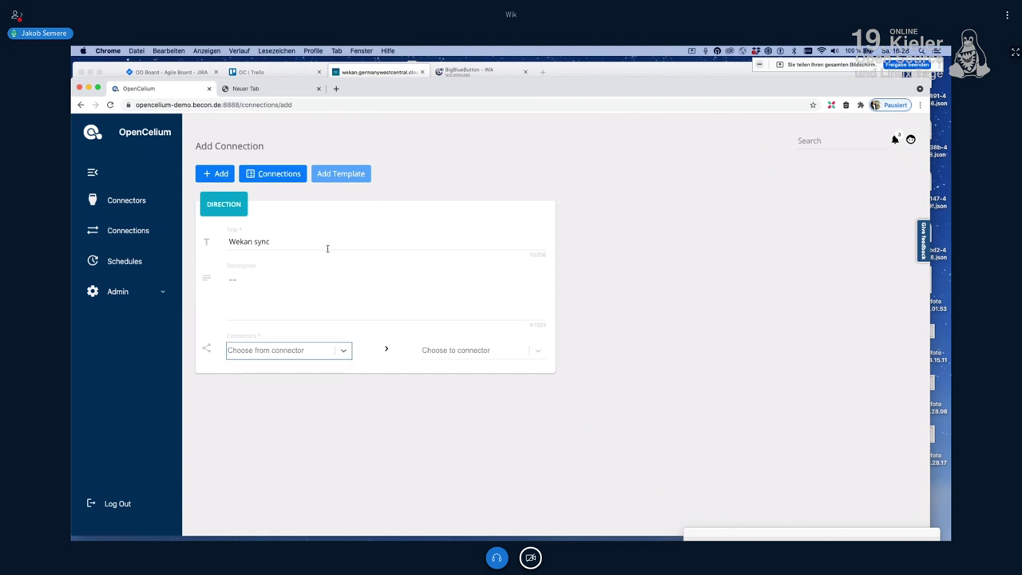
{"action": "type", "text": "jira"}
{"action": "key", "text": "Return"}
{"action": "key", "text": "Tab"}
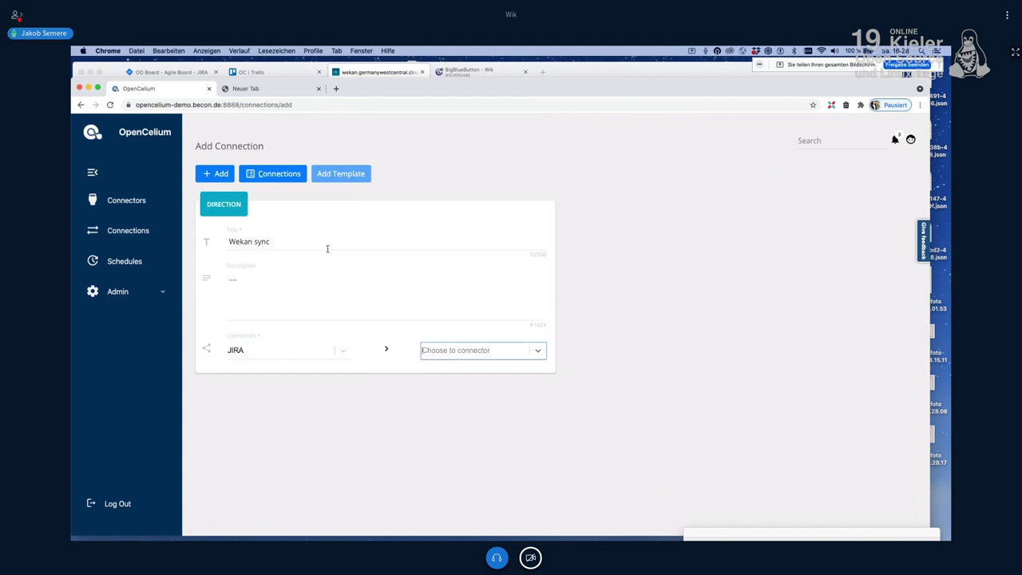
{"action": "type", "text": "wekan"}
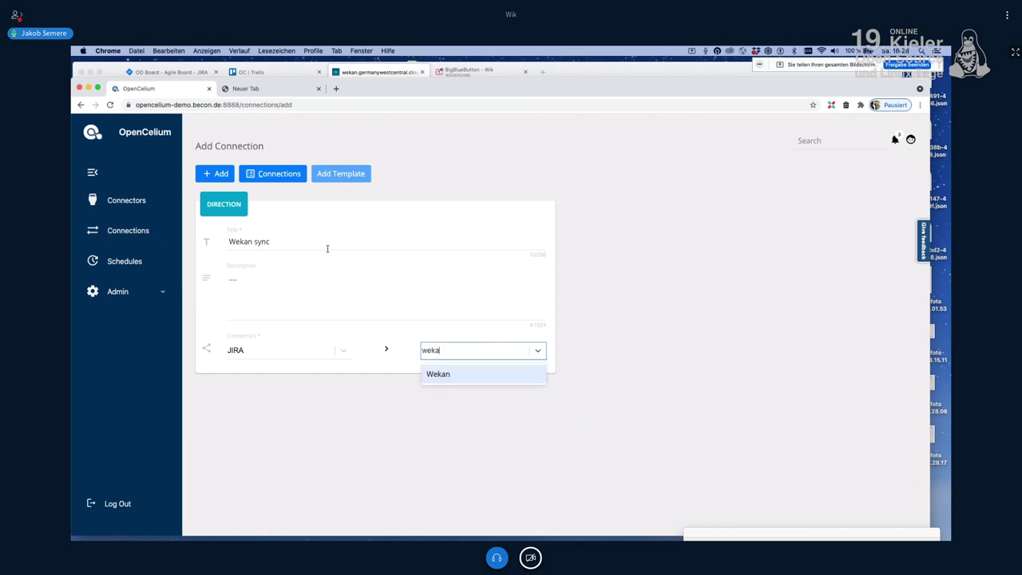
{"action": "key", "text": "Return"}
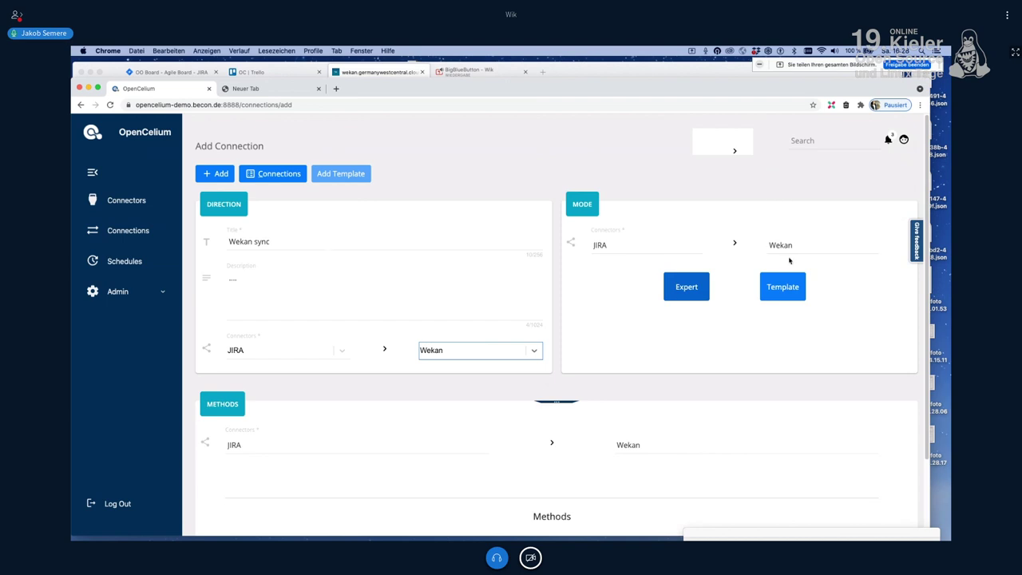
Step: Apply the 'Create issues' template and go up to the top-level Wekan methods above AddCard
{"action": "left_click", "coordinate": [783, 286]}
{"action": "left_click", "coordinate": [754, 233]}
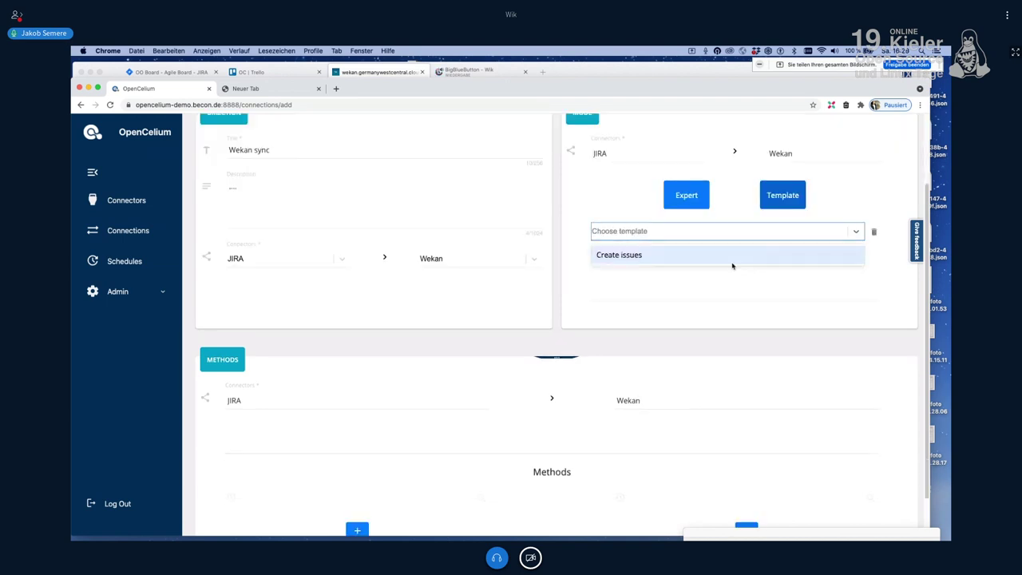
{"action": "left_click", "coordinate": [732, 257]}
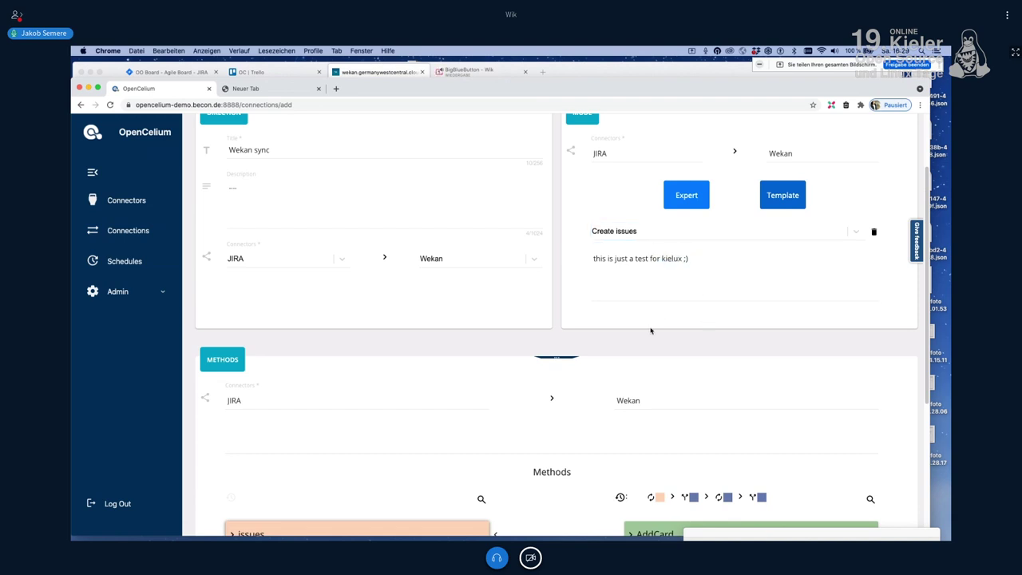
{"action": "scroll", "coordinate": [651, 330], "scroll_direction": "down", "scroll_amount": 2}
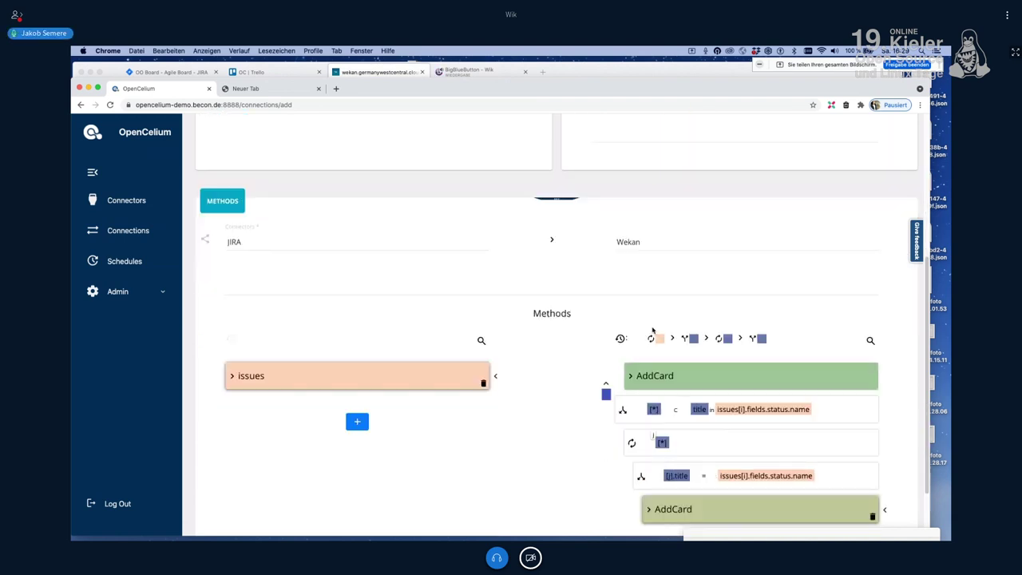
{"action": "scroll", "coordinate": [608, 314], "scroll_direction": "down", "scroll_amount": 1}
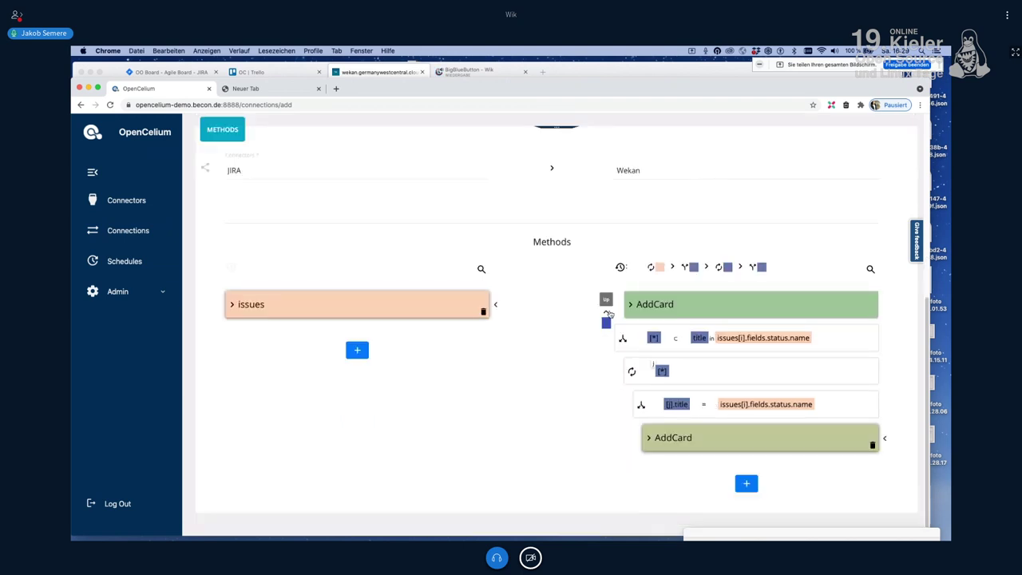
{"action": "left_click", "coordinate": [609, 315]}
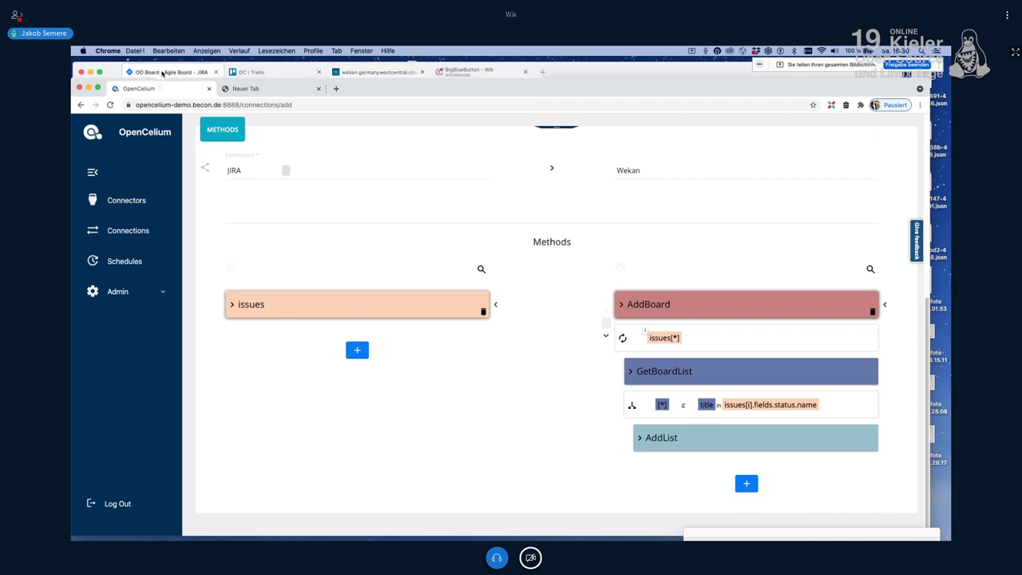
{"action": "left_click", "coordinate": [162, 72]}
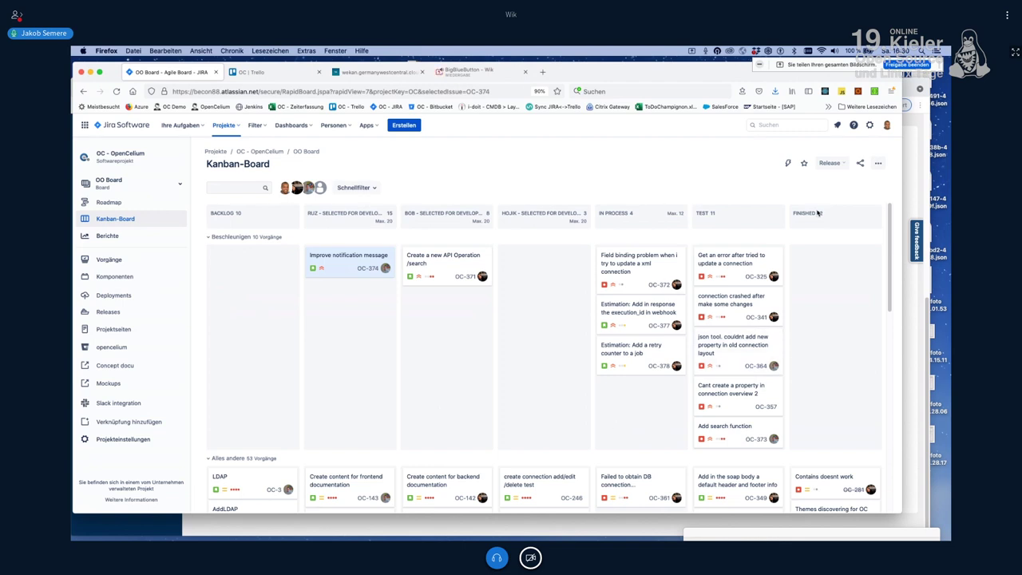
{"action": "key", "text": "super+Tab"}
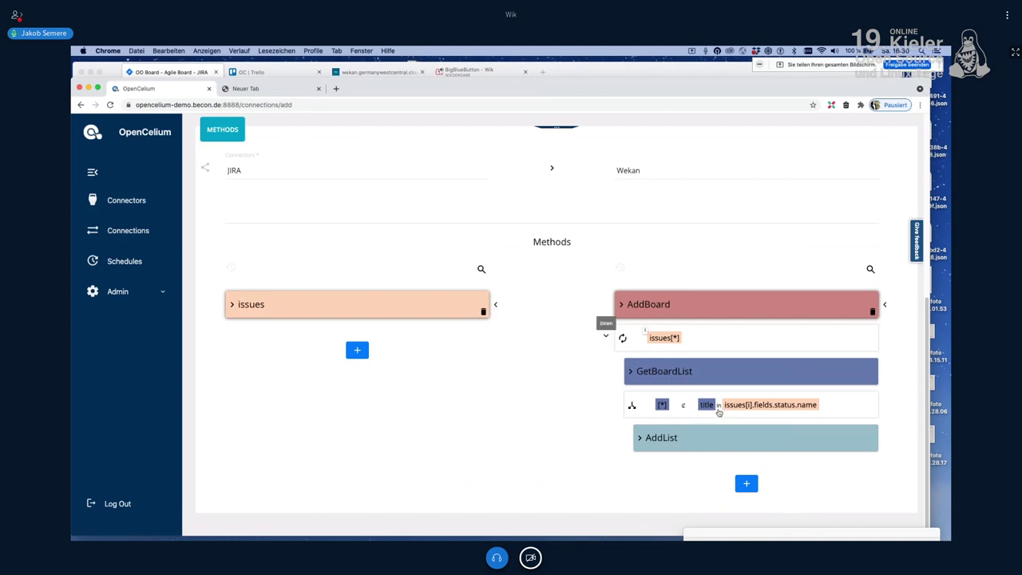
Step: Expand the top Wekan AddCard method to show its query {url}/api/boards/_id/lists/_id/cards
{"action": "left_click", "coordinate": [607, 336]}
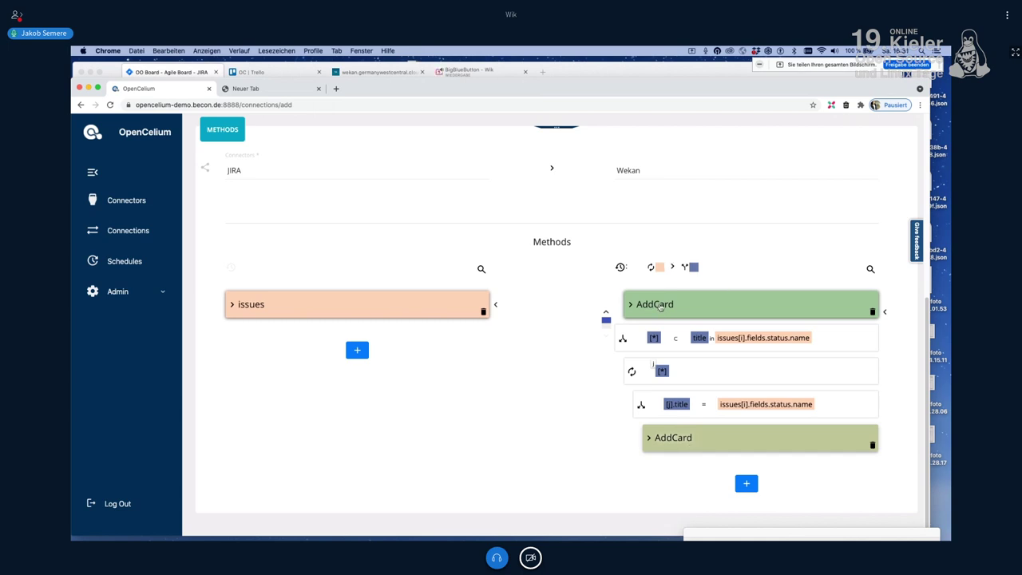
{"action": "left_click", "coordinate": [660, 306]}
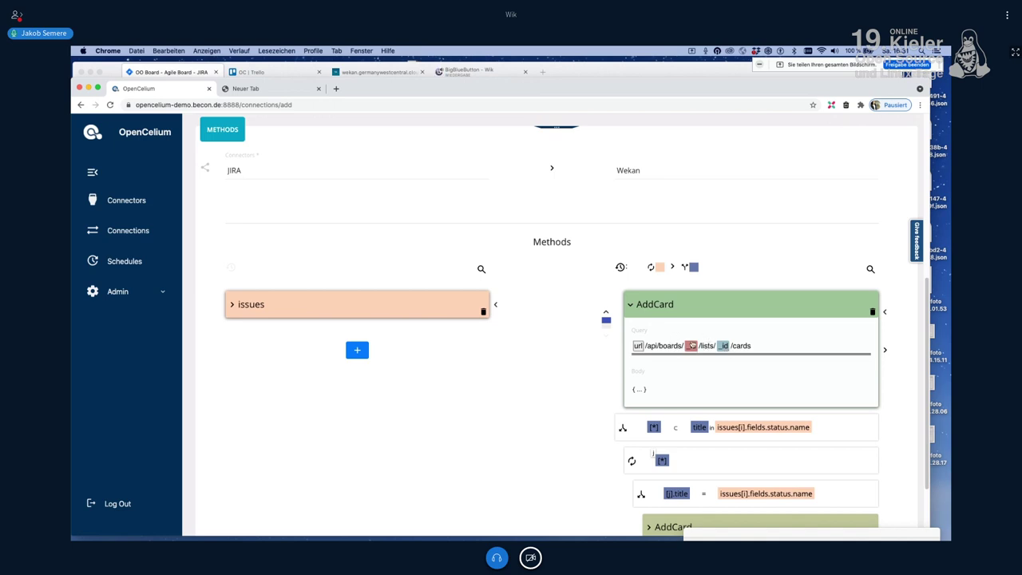
{"action": "left_click", "coordinate": [797, 345]}
{"action": "left_click", "coordinate": [886, 352]}
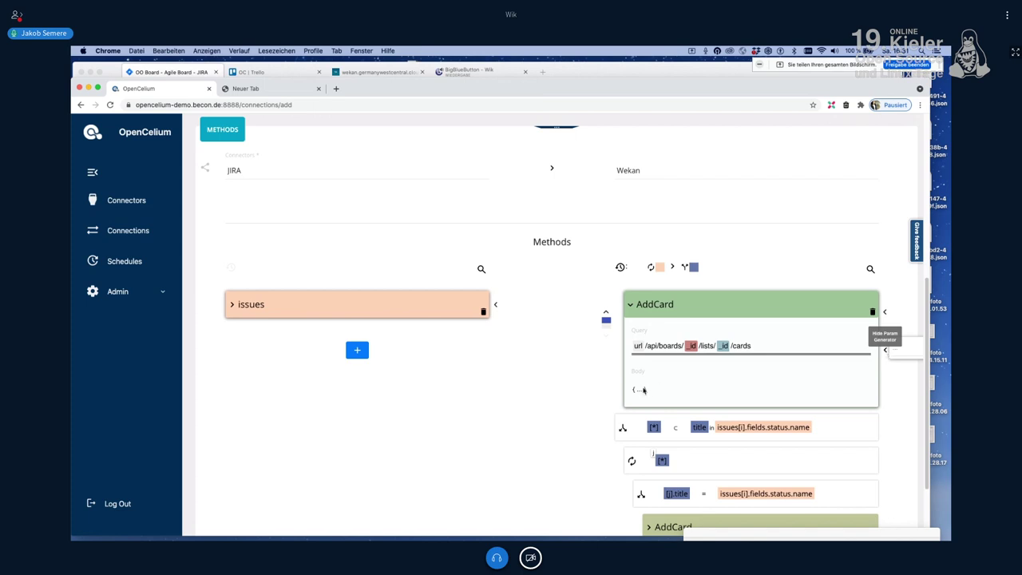
{"action": "left_click", "coordinate": [726, 403]}
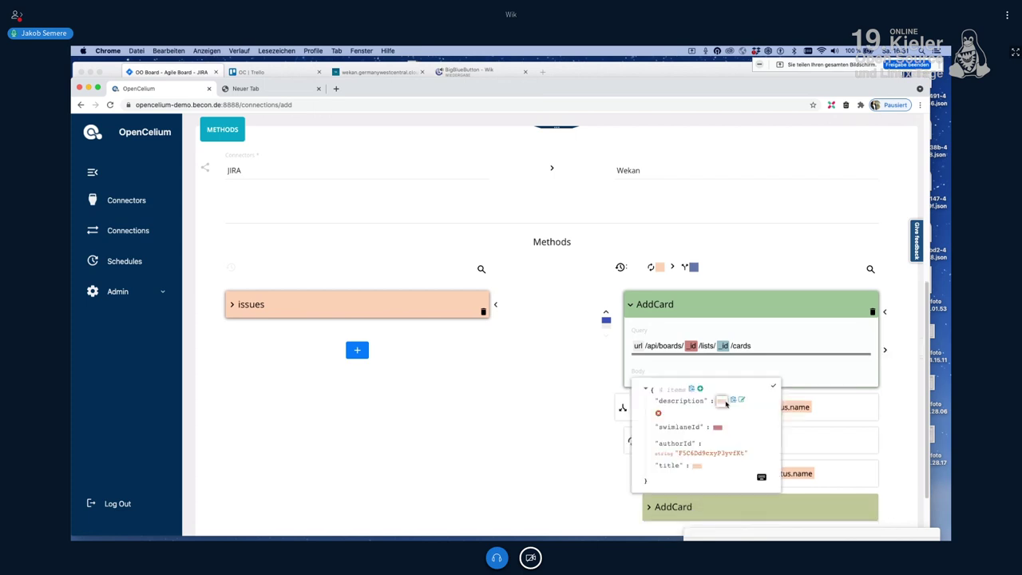
{"action": "mouse_move", "coordinate": [718, 418]}
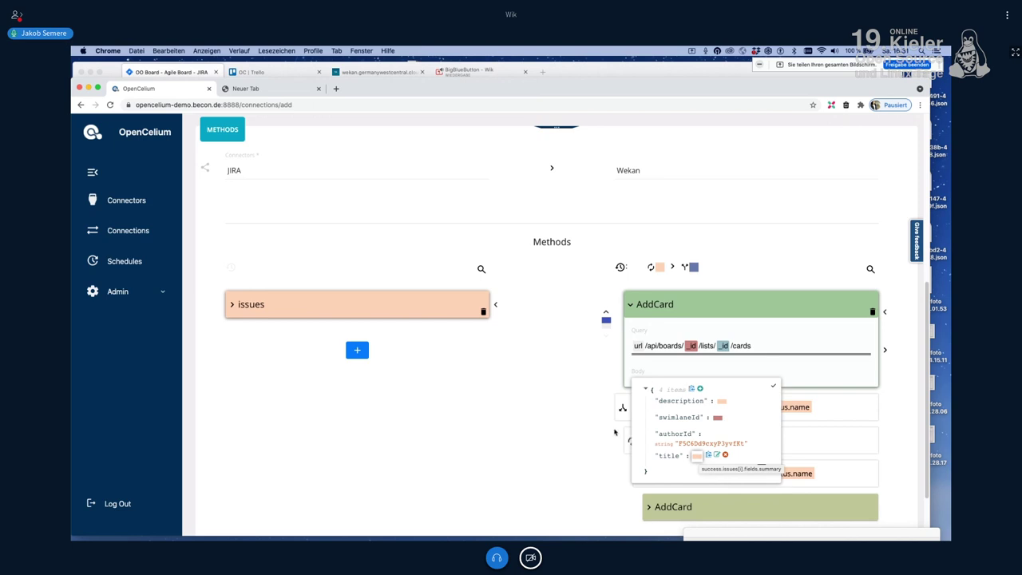
{"action": "scroll", "coordinate": [337, 180], "scroll_direction": "up", "scroll_amount": 5}
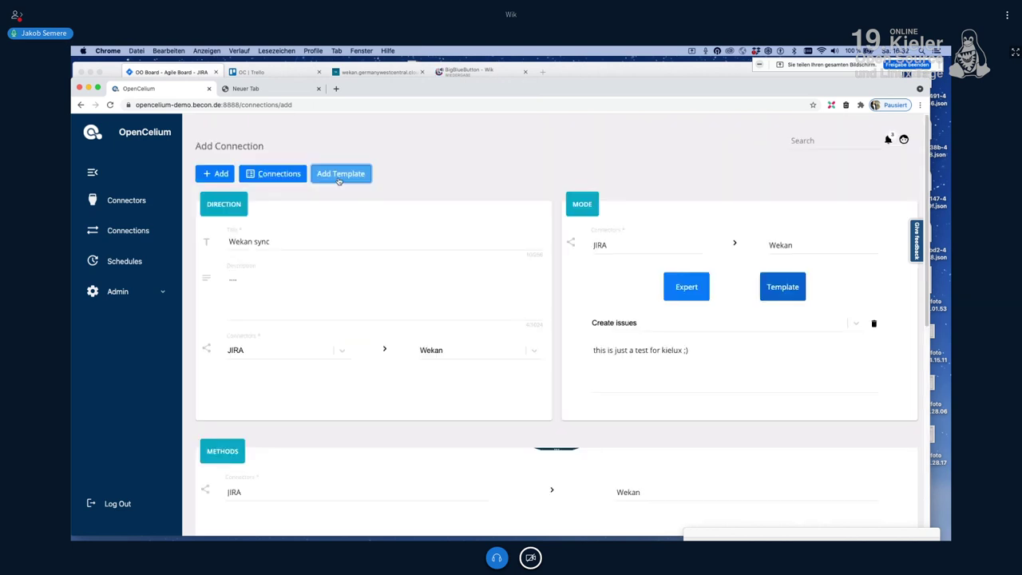
Step: Save the methods as template 'Create issues v2', then confirm switching the connection to expert mode
{"action": "left_click", "coordinate": [341, 173]}
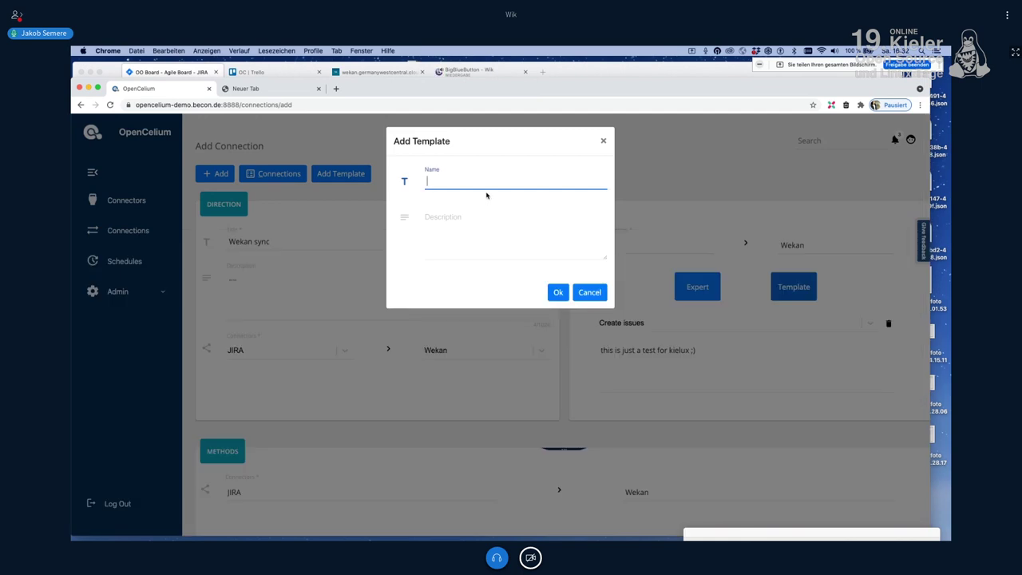
{"action": "type", "text": "Crate"}
{"action": "key", "text": "BackSpace"}
{"action": "key", "text": "BackSpace"}
{"action": "type", "text": "eate "}
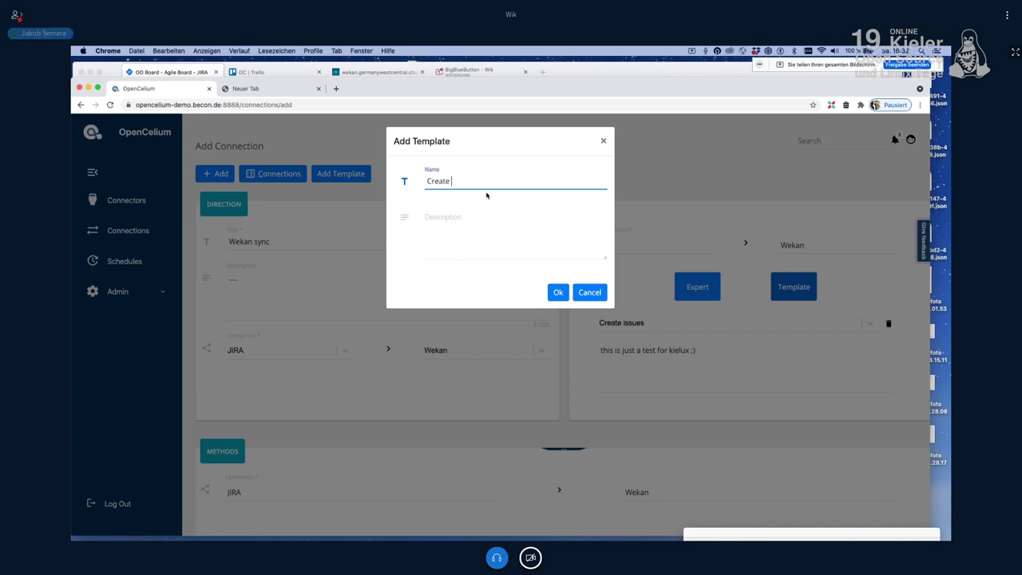
{"action": "type", "text": "issues "}
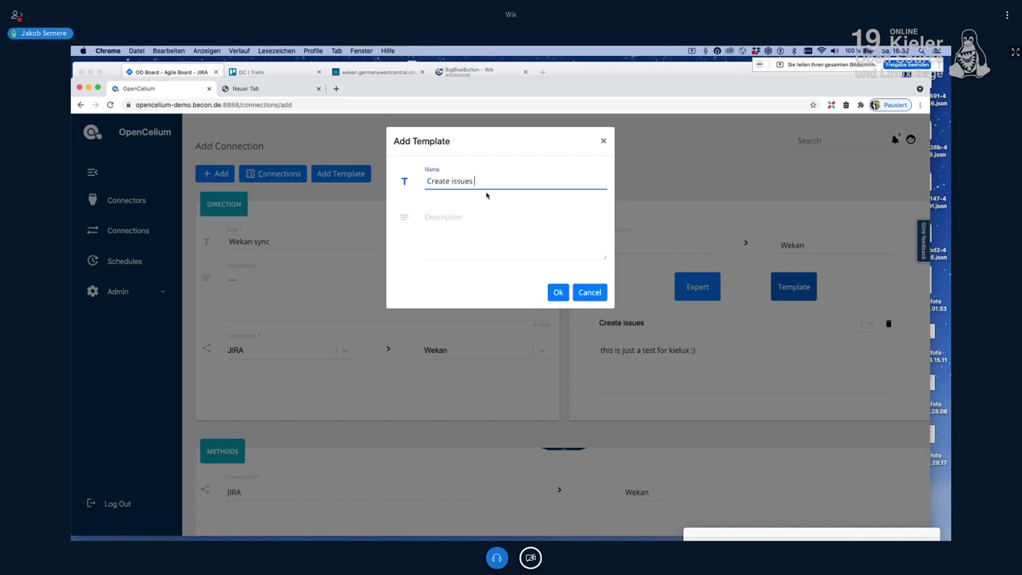
{"action": "type", "text": "v2"}
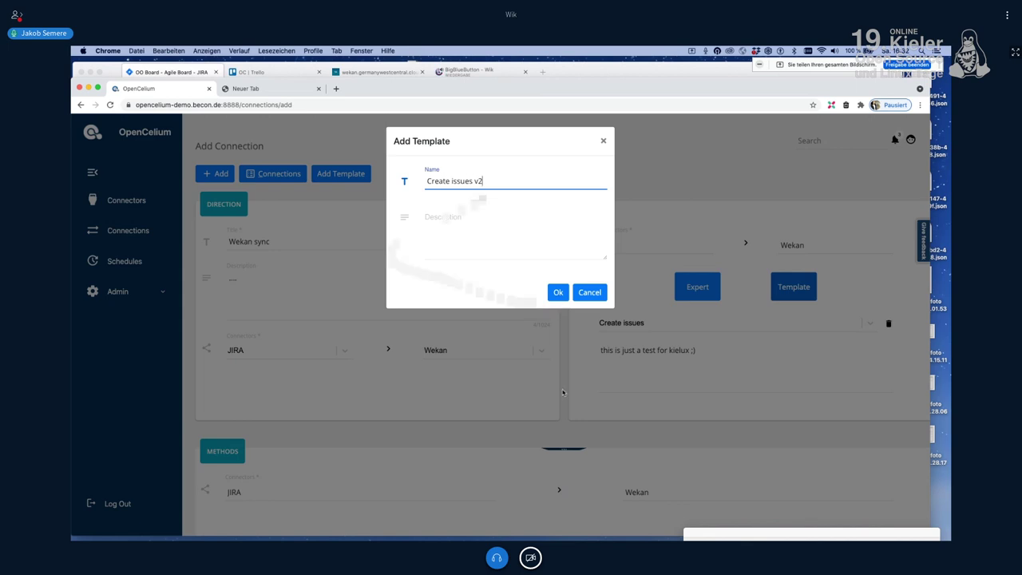
{"action": "key", "text": "Return"}
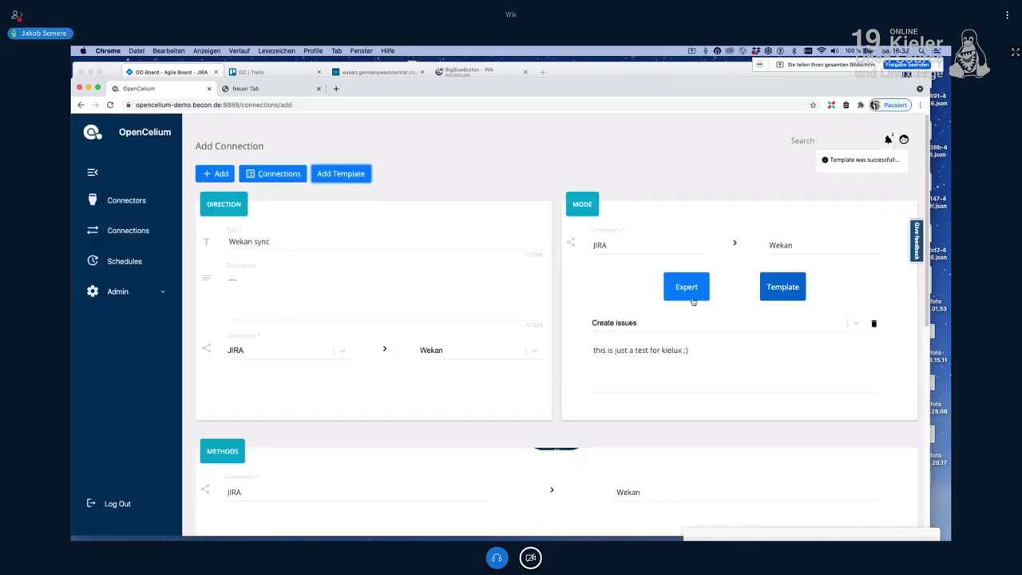
{"action": "left_click", "coordinate": [692, 300]}
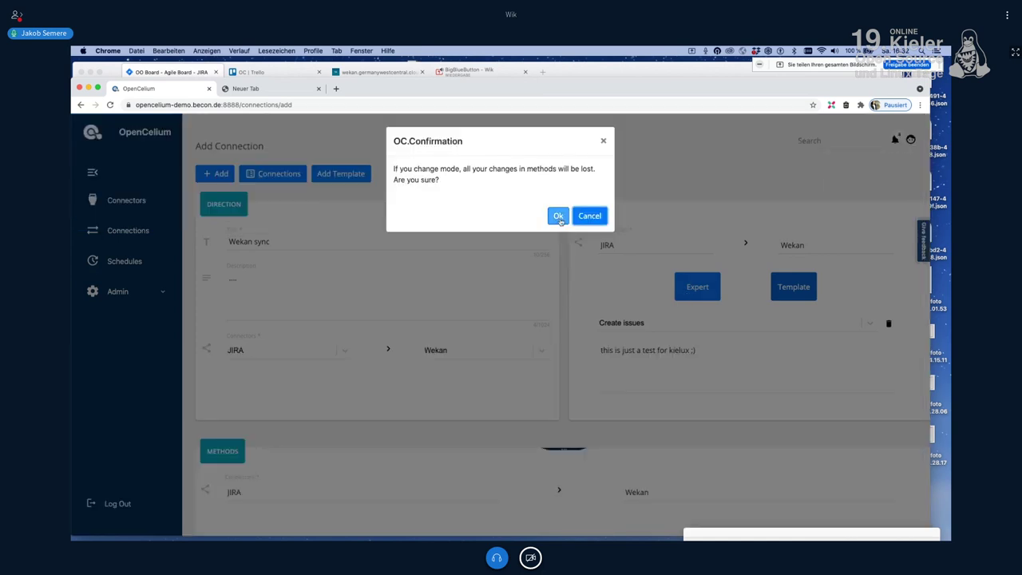
{"action": "left_click", "coordinate": [558, 216]}
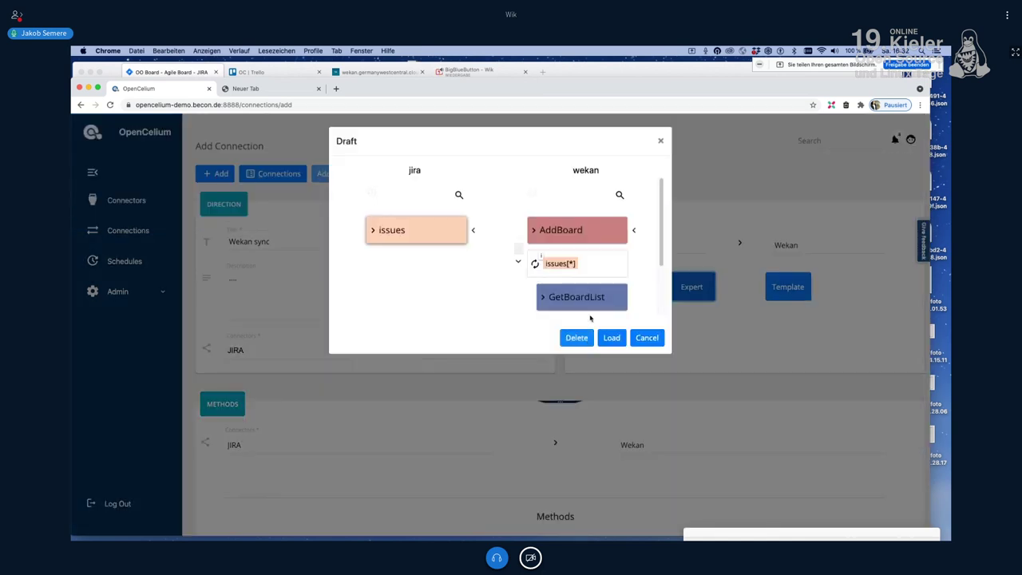
Step: Delete the offered draft and load the 'Create issues v2' template in template mode
{"action": "left_click", "coordinate": [576, 338]}
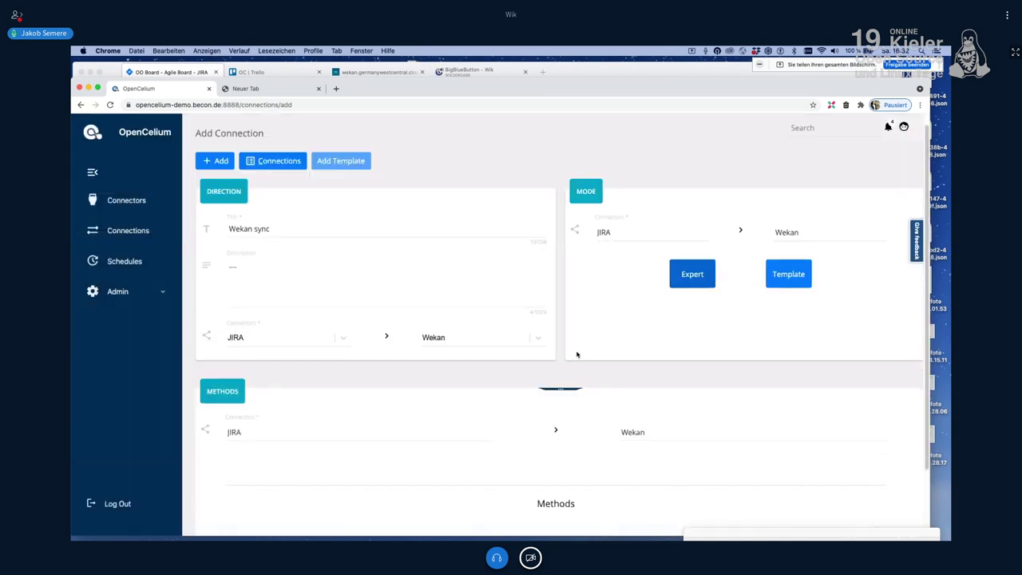
{"action": "scroll", "coordinate": [576, 353], "scroll_direction": "down", "scroll_amount": 3}
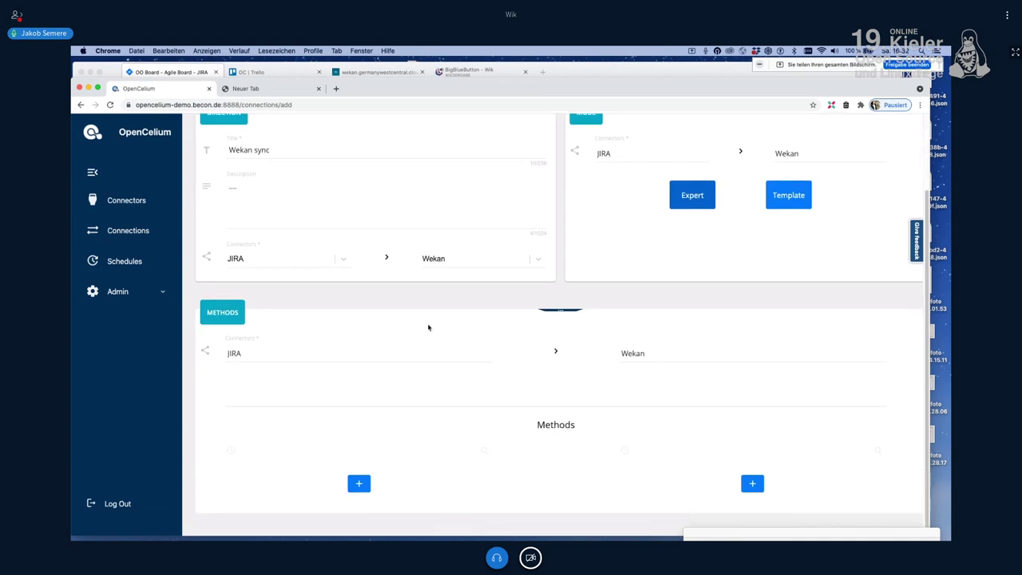
{"action": "left_click", "coordinate": [803, 193]}
{"action": "left_click", "coordinate": [754, 233]}
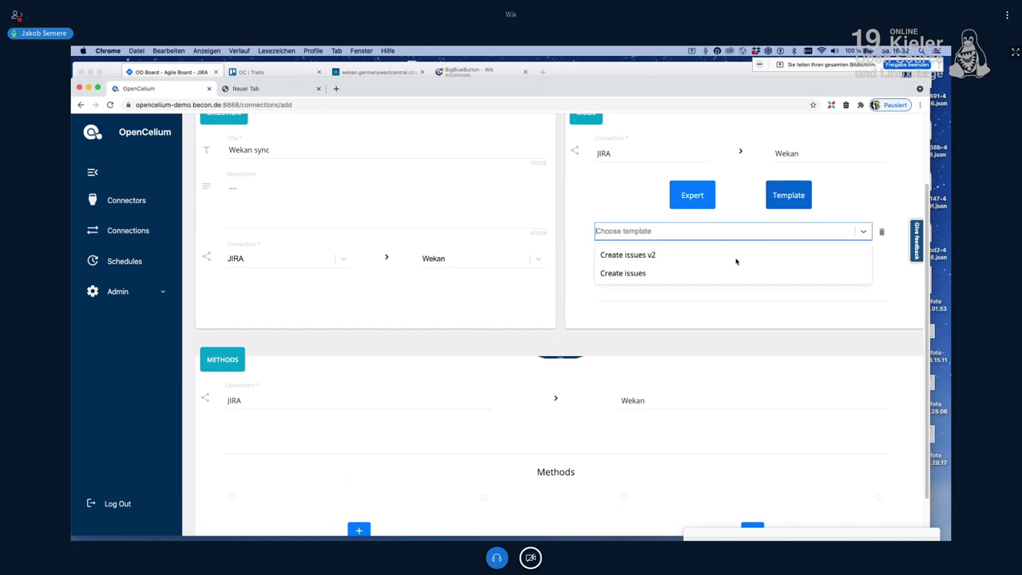
{"action": "left_click", "coordinate": [742, 255]}
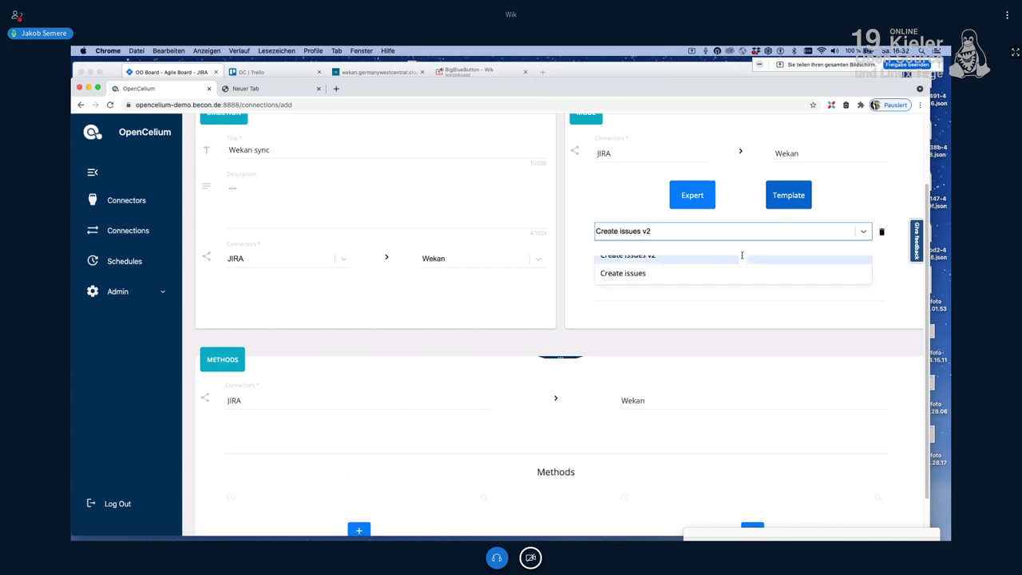
Step: Reselect the original 'Create issues' template instead of v2
{"action": "scroll", "coordinate": [721, 479], "scroll_direction": "down", "scroll_amount": 3}
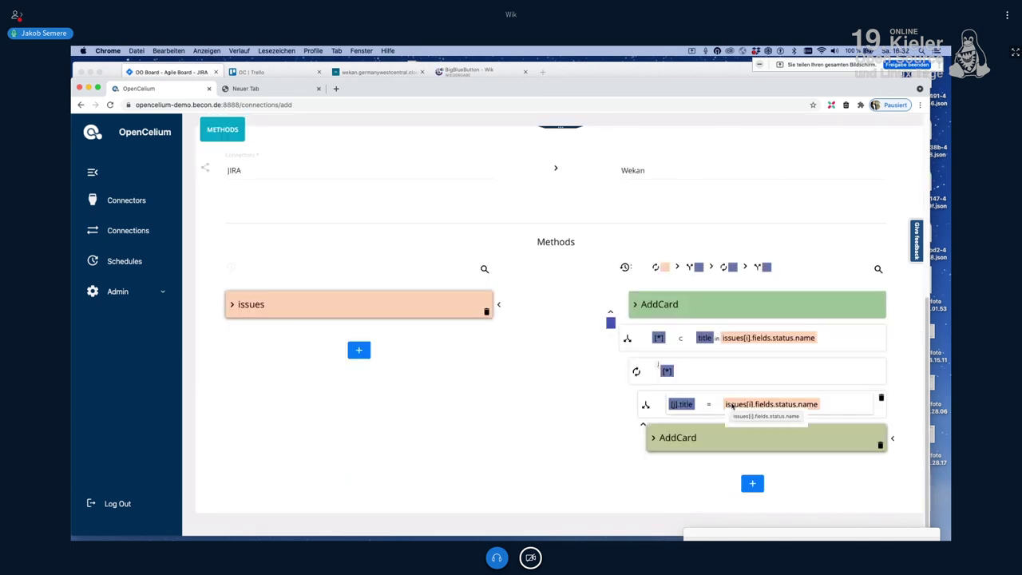
{"action": "scroll", "coordinate": [732, 405], "scroll_direction": "up", "scroll_amount": 3}
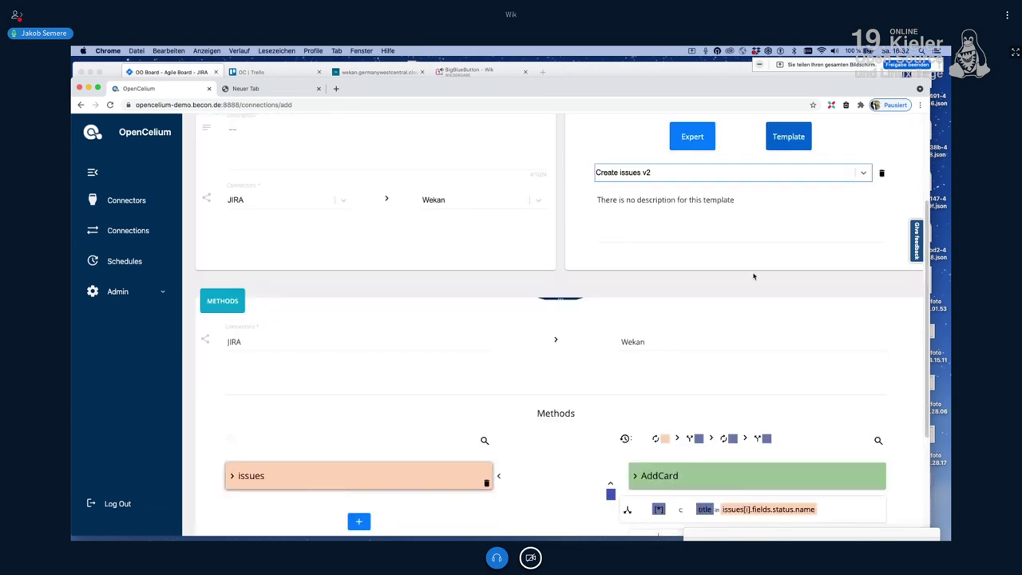
{"action": "scroll", "coordinate": [823, 239], "scroll_direction": "up", "scroll_amount": 1}
{"action": "left_click", "coordinate": [806, 250]}
{"action": "left_click", "coordinate": [756, 292]}
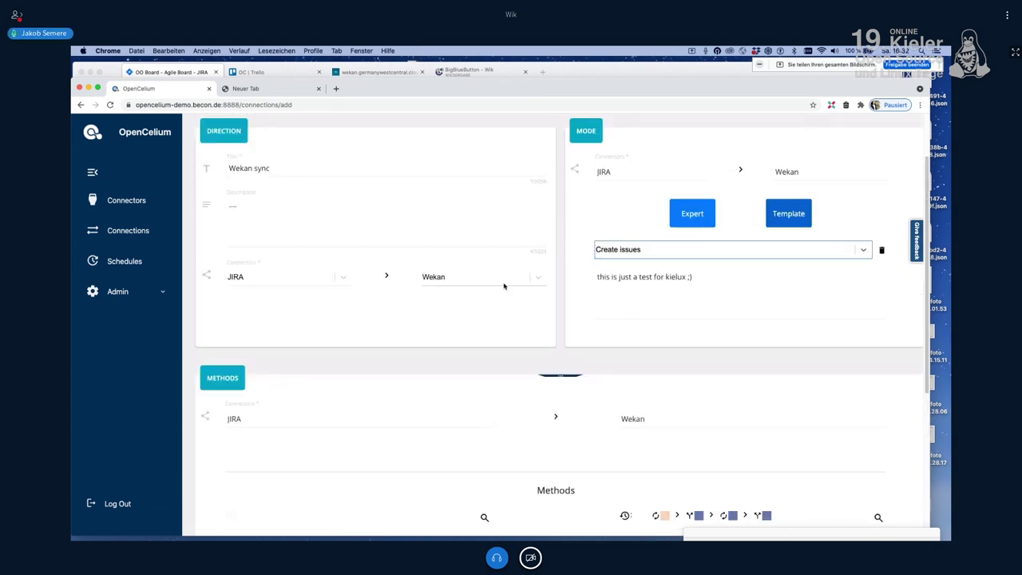
{"action": "scroll", "coordinate": [504, 286], "scroll_direction": "down", "scroll_amount": 2}
{"action": "scroll", "coordinate": [567, 307], "scroll_direction": "up", "scroll_amount": 3}
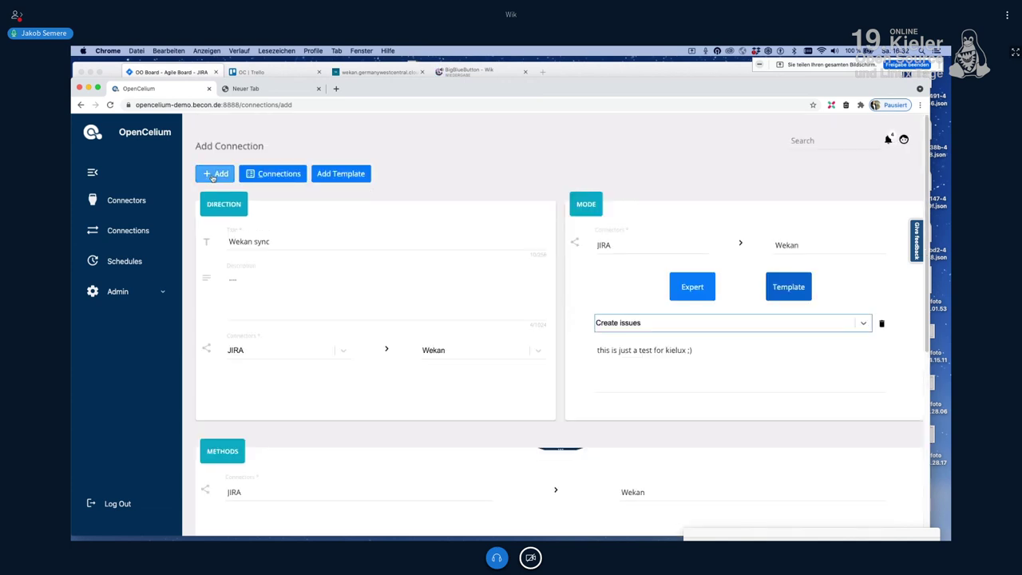
Step: Save the Wekan sync connection and start schedule 'Wekan Kielux example' linked to Wekan sync
{"action": "left_click", "coordinate": [213, 175]}
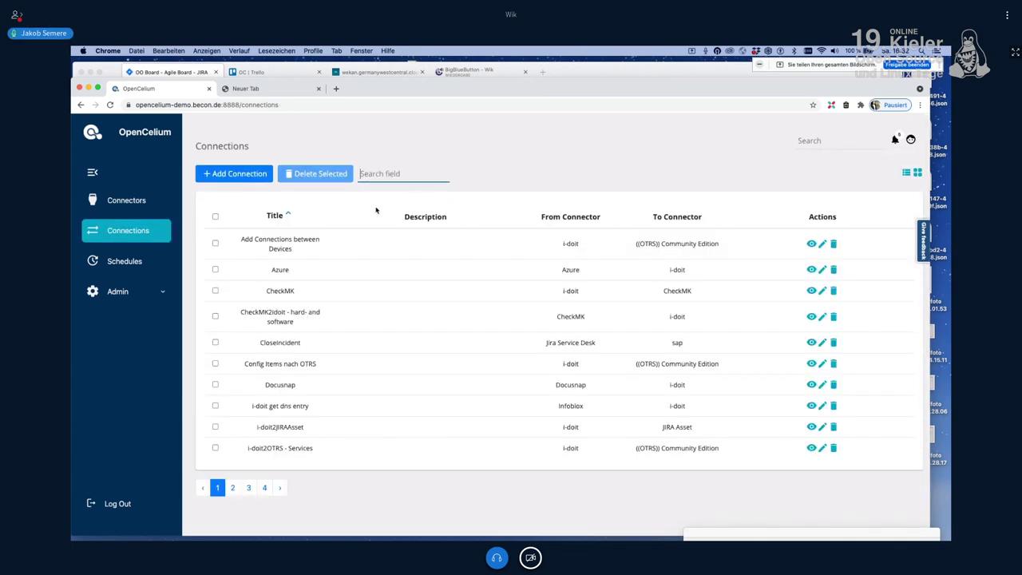
{"action": "left_click", "coordinate": [134, 262]}
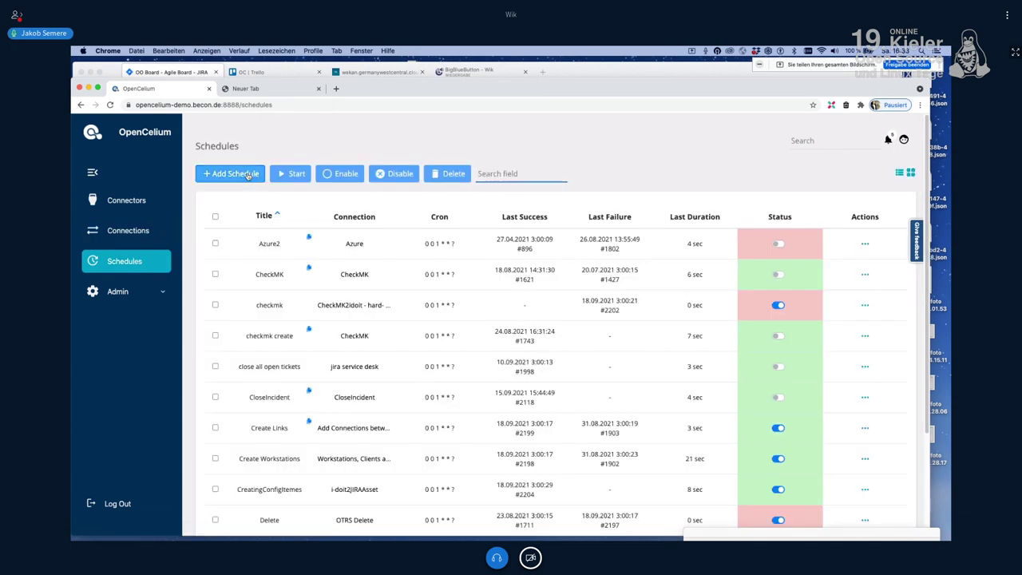
{"action": "left_click", "coordinate": [247, 174]}
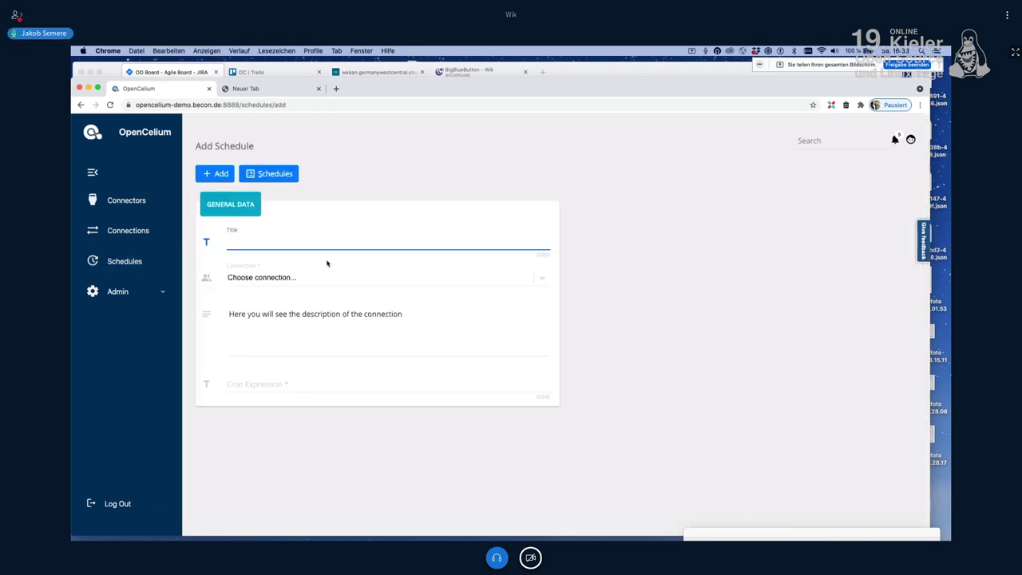
{"action": "type", "text": "Wekan Kielux example"}
{"action": "key", "text": "Tab"}
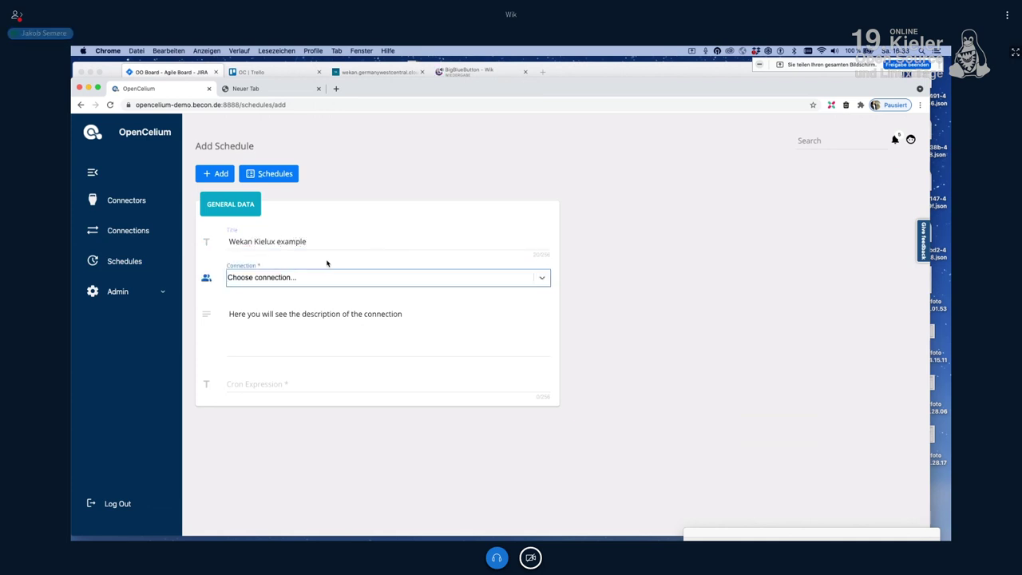
{"action": "type", "text": "wek"}
{"action": "key", "text": "Return"}
{"action": "key", "text": "Tab"}
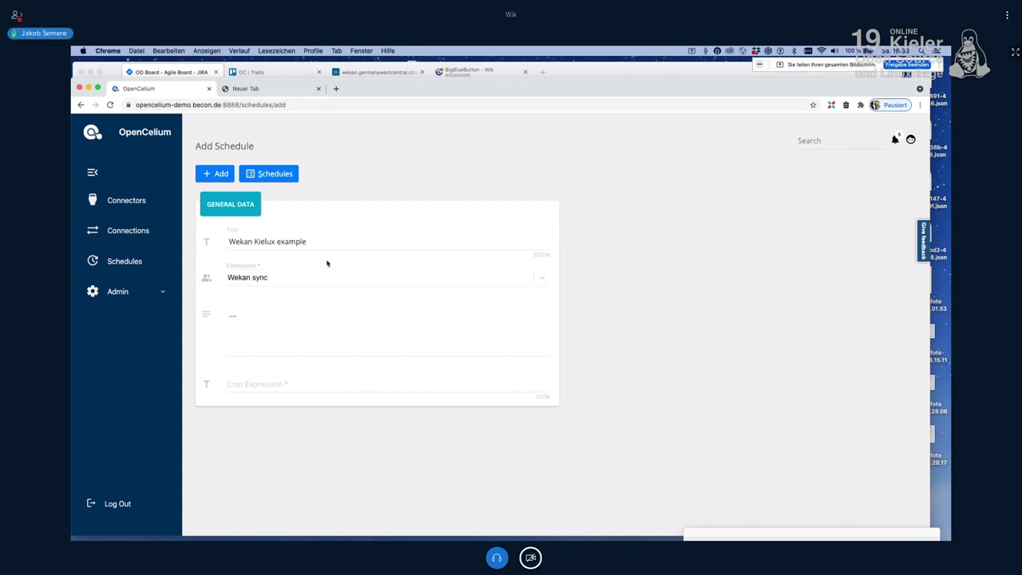
{"action": "key", "text": "Tab"}
Step: Give the schedule cron expression 0 0 1 * * ? and add it
{"action": "type", "text": "0"}
{"action": "key", "text": "Down"}
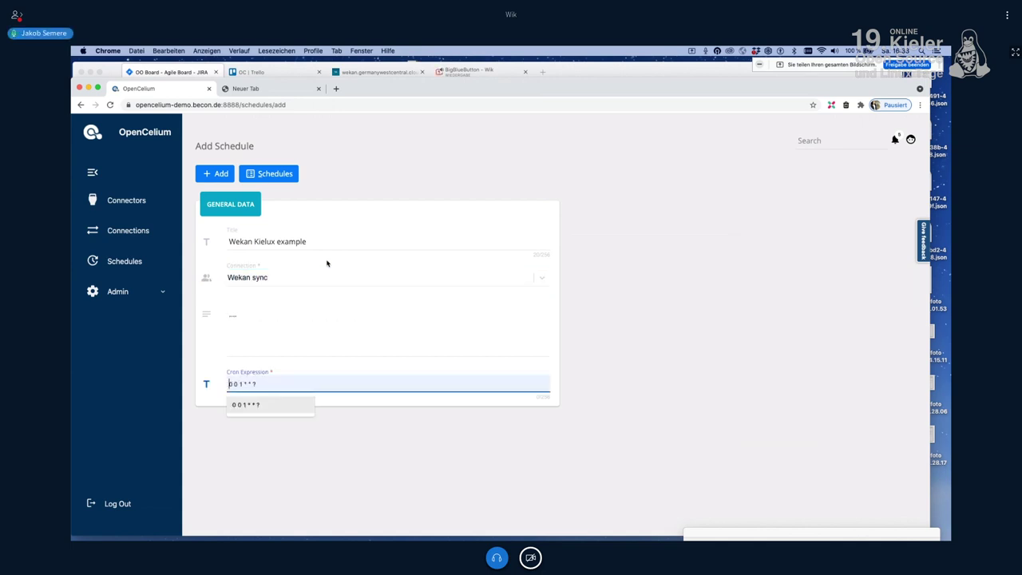
{"action": "key", "text": "Return"}
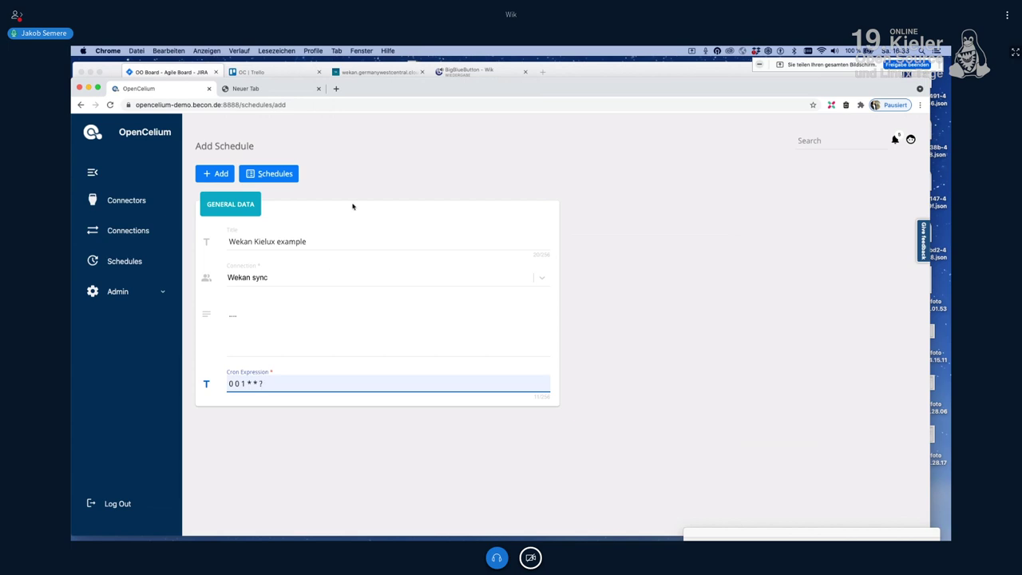
{"action": "left_click", "coordinate": [210, 174]}
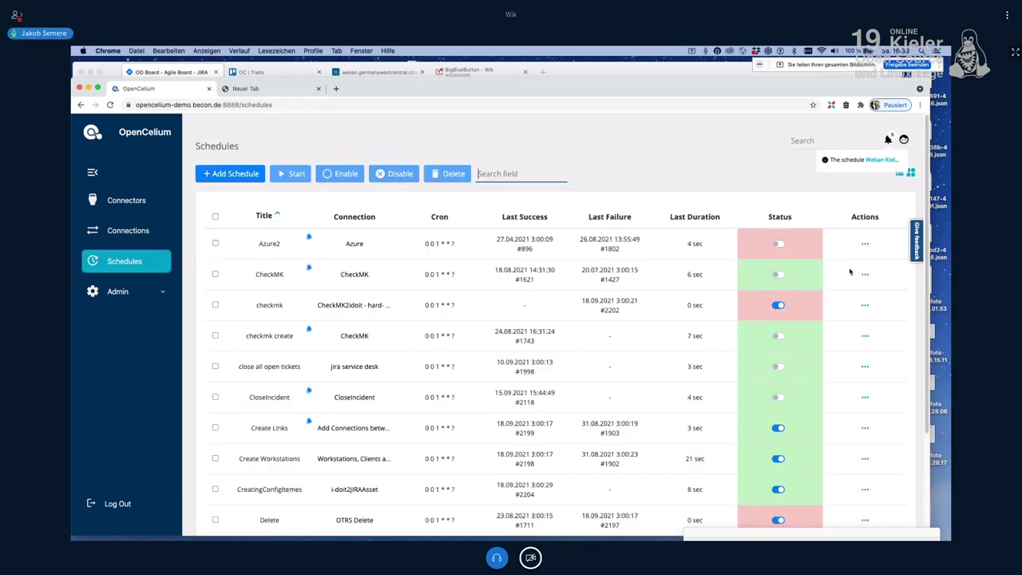
{"action": "left_click", "coordinate": [513, 172]}
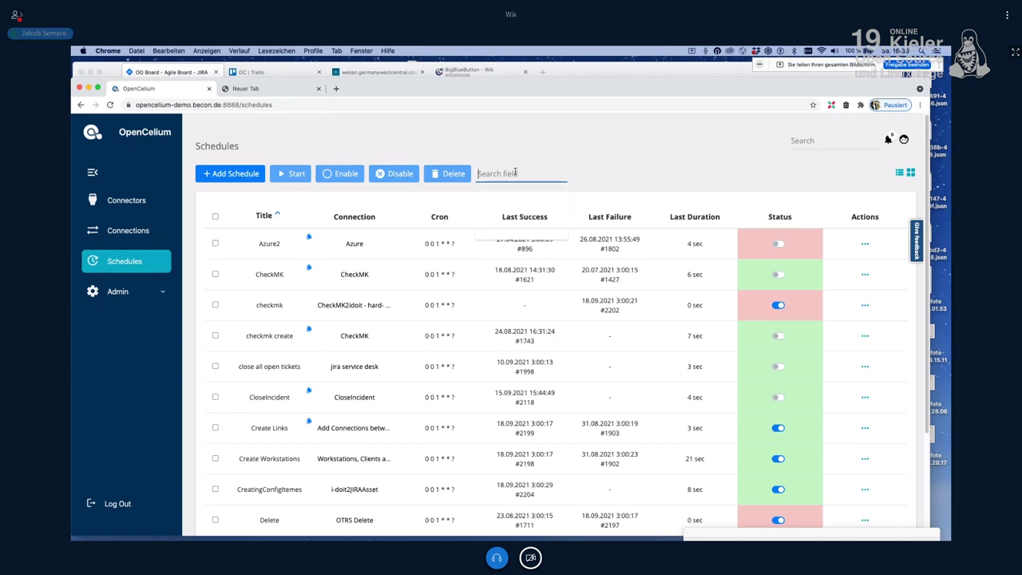
Step: Filter schedules by 'wek', toggle Wekan Kielux example's status, and review the Wekan and Trello boards
{"action": "type", "text": "we"}
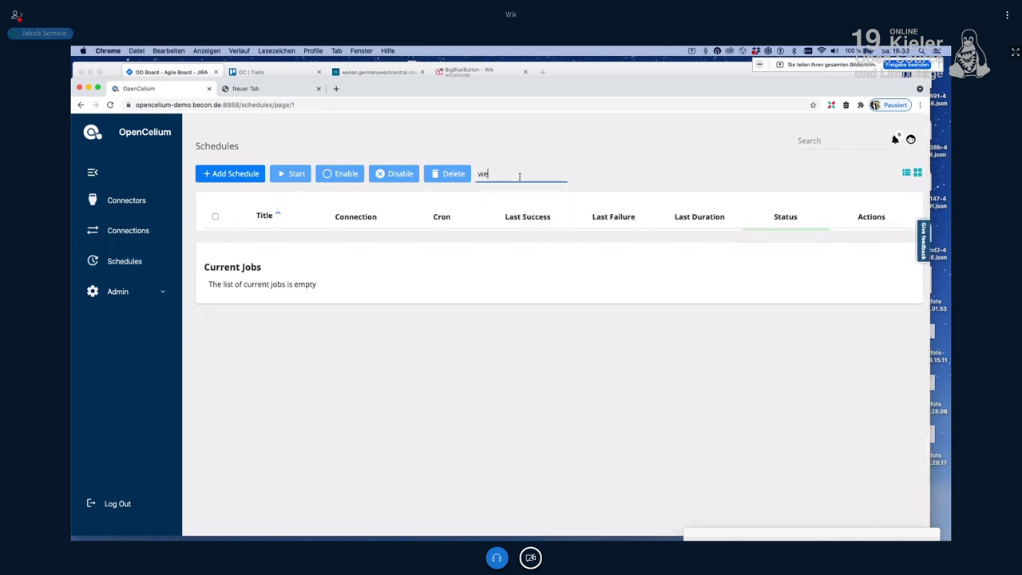
{"action": "type", "text": "k"}
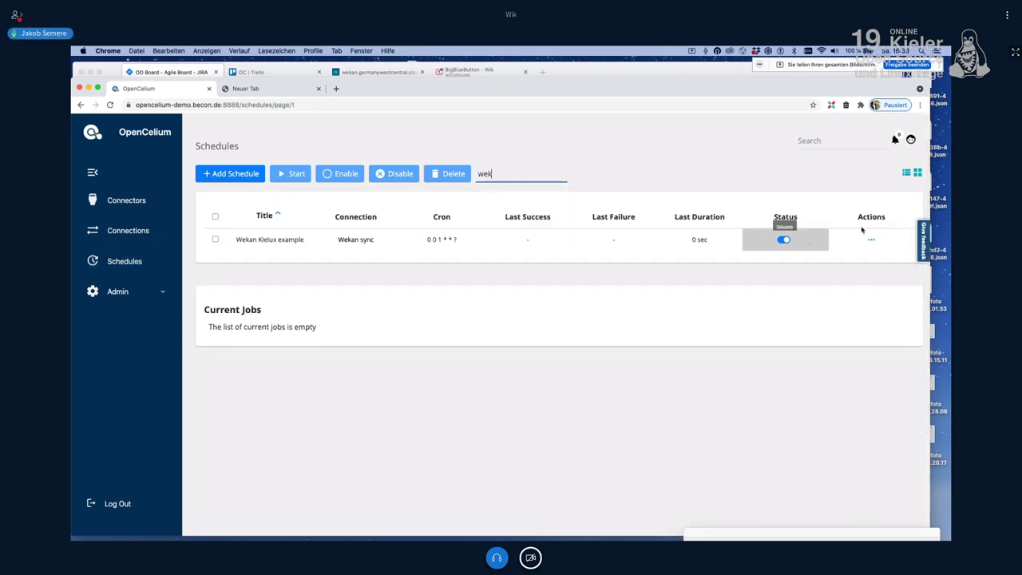
{"action": "left_click", "coordinate": [784, 241]}
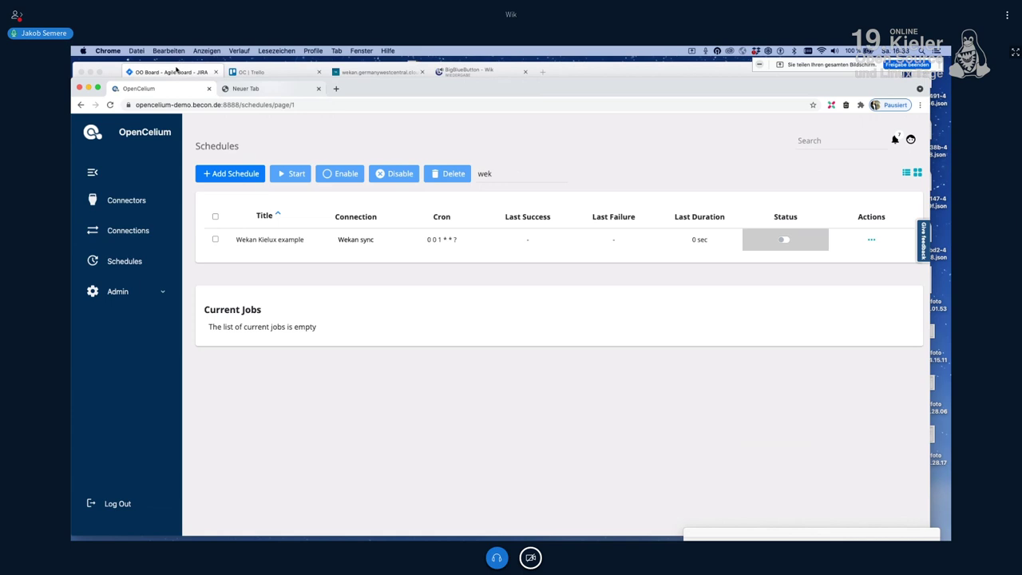
{"action": "left_click", "coordinate": [177, 69]}
{"action": "left_click", "coordinate": [374, 72]}
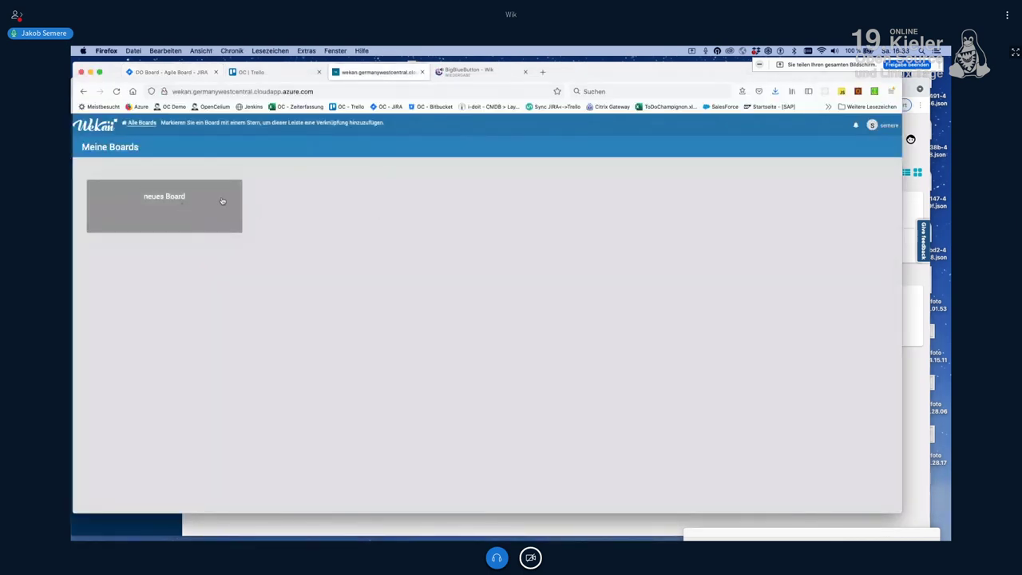
{"action": "left_click", "coordinate": [286, 74]}
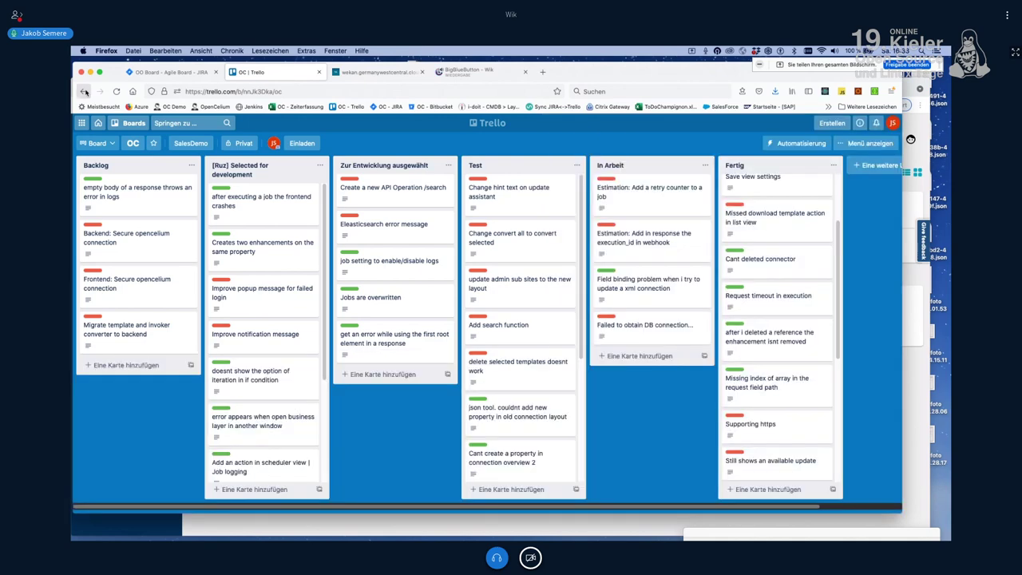
{"action": "left_click", "coordinate": [84, 92]}
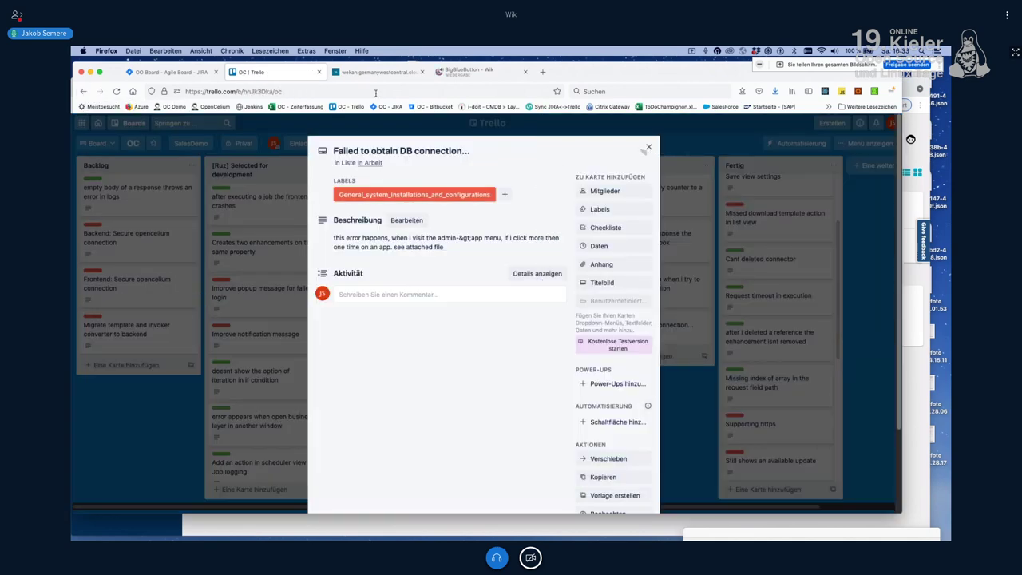
{"action": "left_click", "coordinate": [375, 73]}
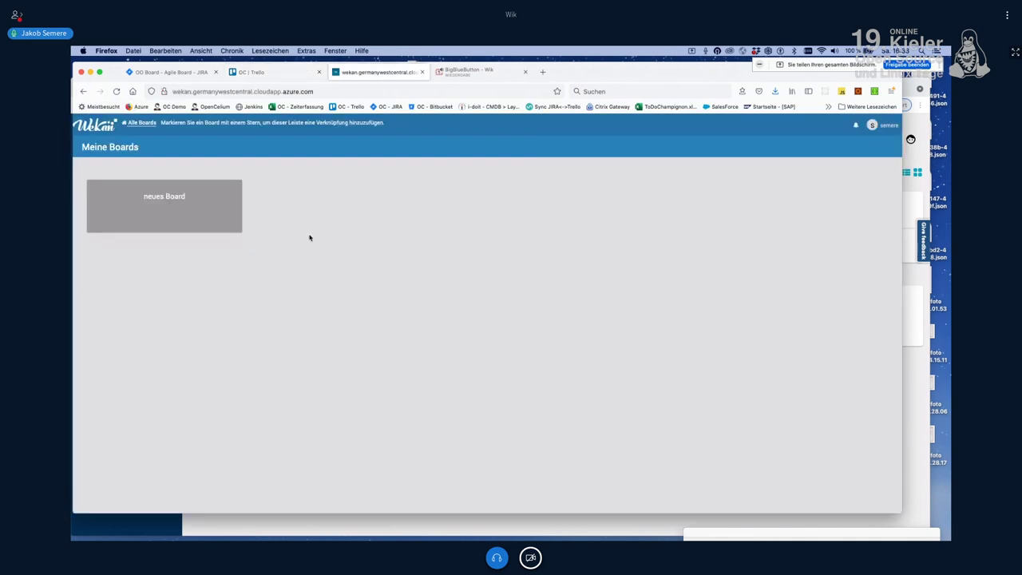
Step: Start the Wekan Kielux example schedule now and check Wekan for the new board
{"action": "left_click", "coordinate": [242, 532]}
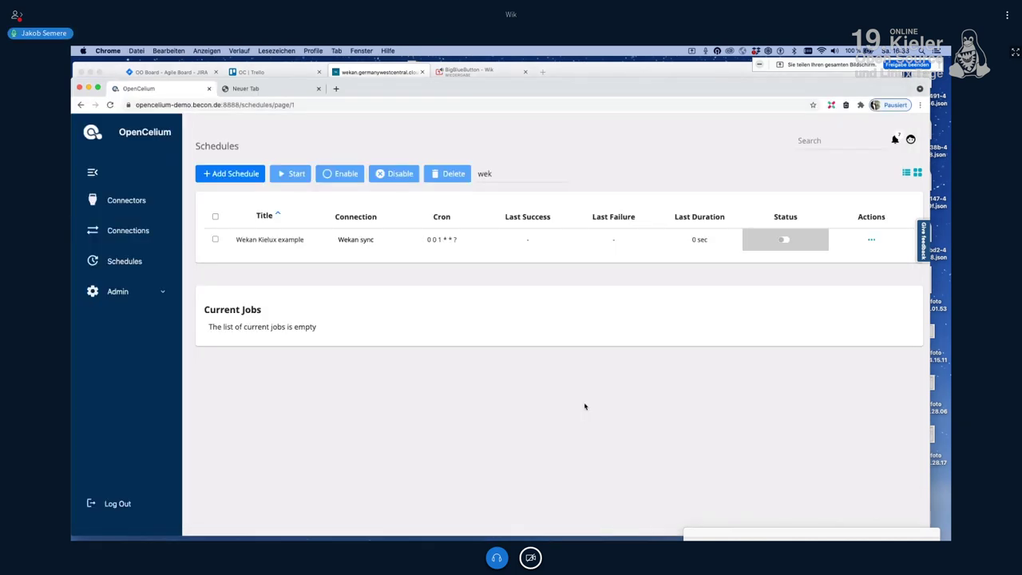
{"action": "left_click", "coordinate": [876, 242]}
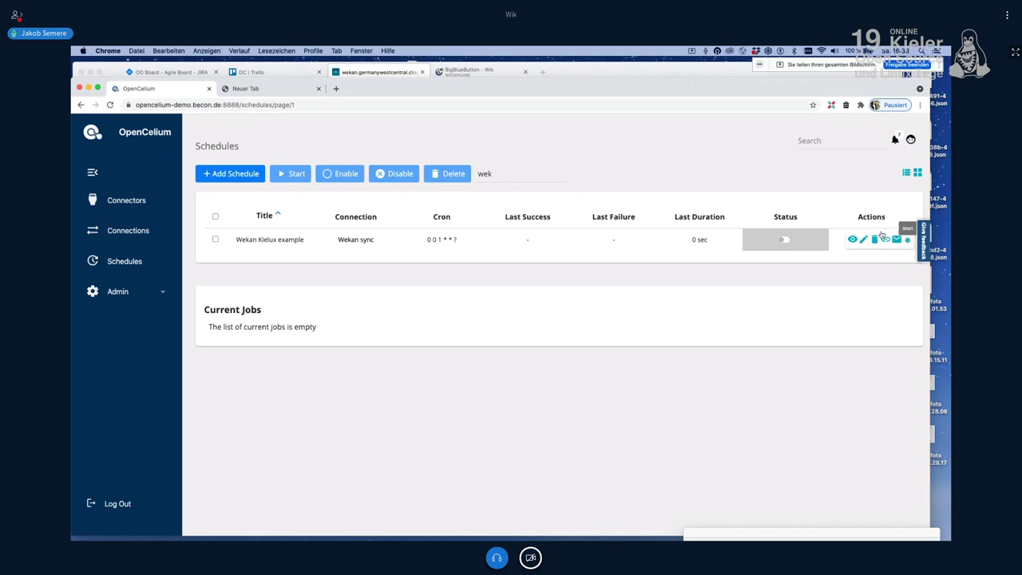
{"action": "left_click", "coordinate": [883, 237]}
{"action": "left_click", "coordinate": [357, 73]}
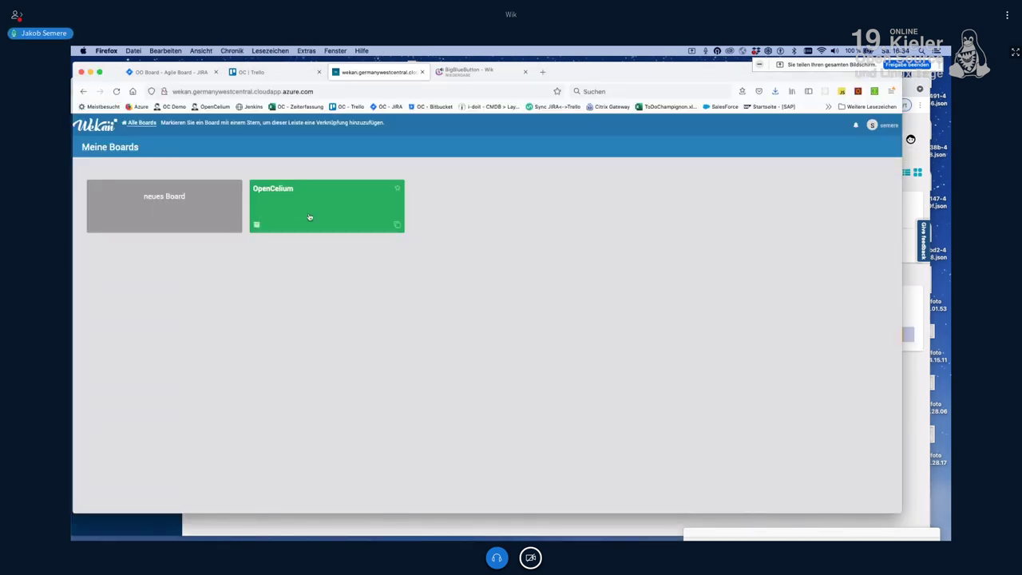
Step: Reorder the OpenCelium board's lists to Backlog, In Arbeit, Test, Fertig, comparing against the Jira Kanban board
{"action": "left_click", "coordinate": [312, 216]}
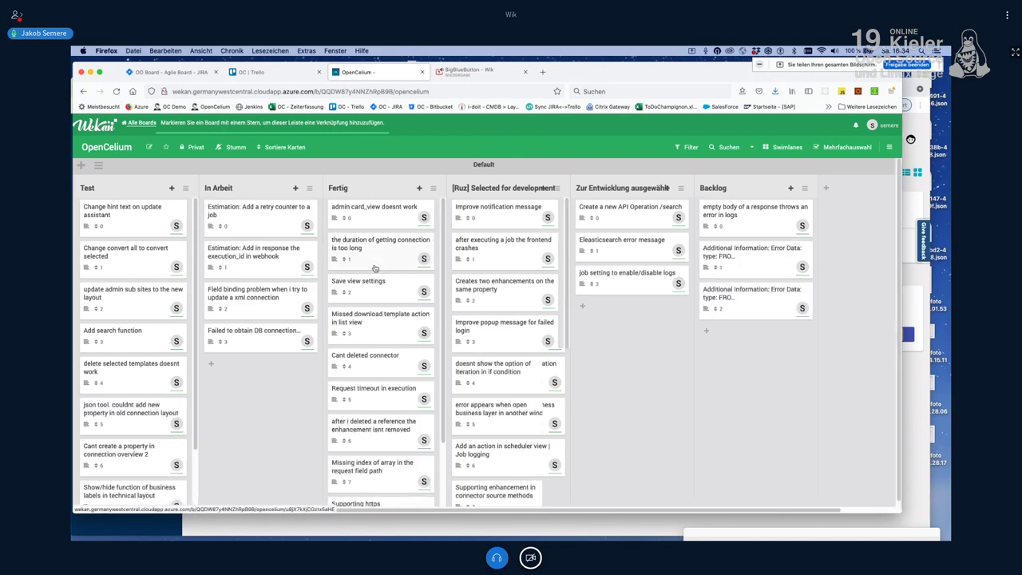
{"action": "left_click_drag", "start_coordinate": [367, 189], "coordinate": [728, 188]}
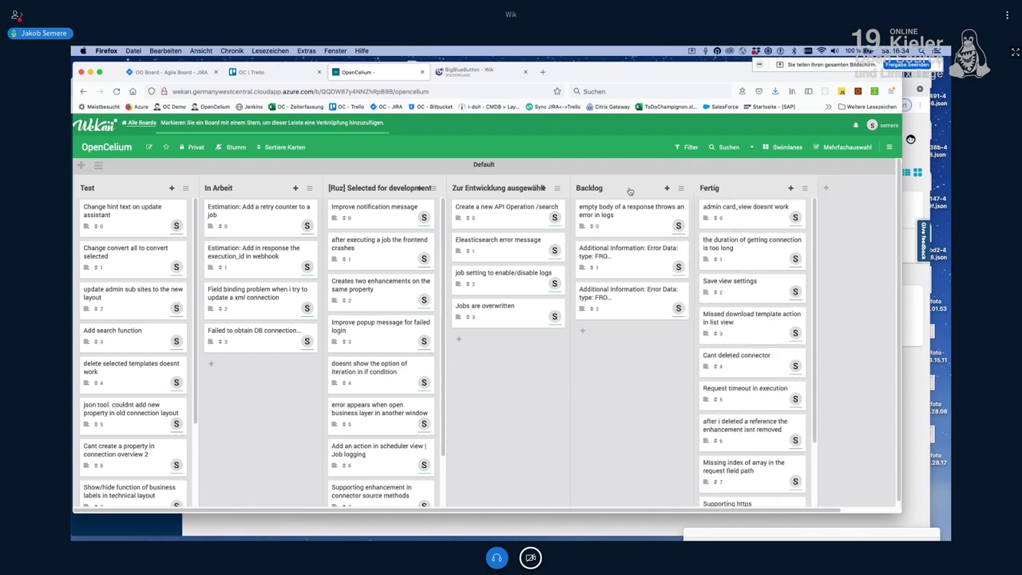
{"action": "left_click_drag", "start_coordinate": [631, 192], "coordinate": [121, 188]}
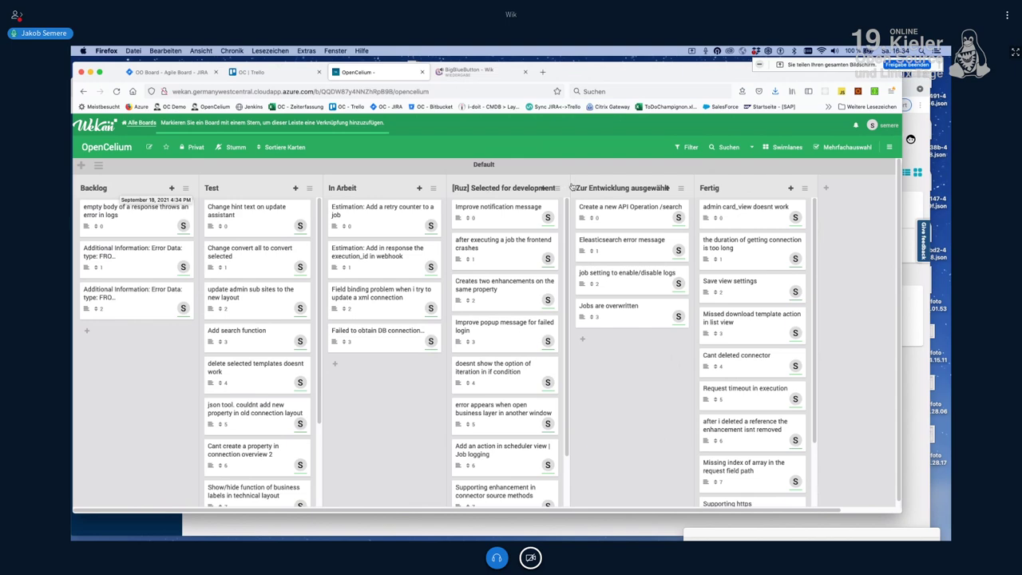
{"action": "left_click_drag", "start_coordinate": [272, 188], "coordinate": [605, 187]}
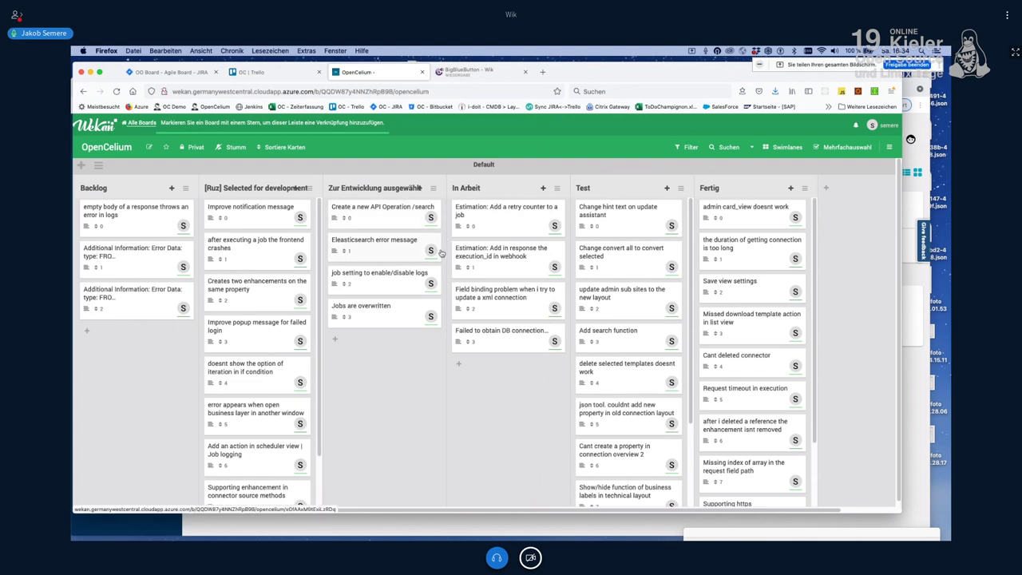
{"action": "left_click", "coordinate": [165, 76]}
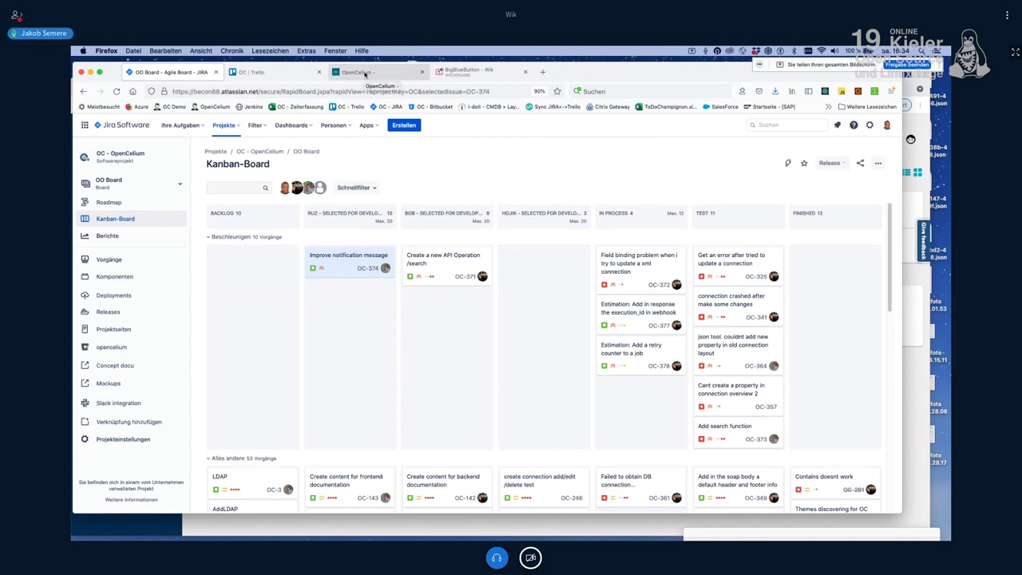
{"action": "left_click", "coordinate": [365, 73]}
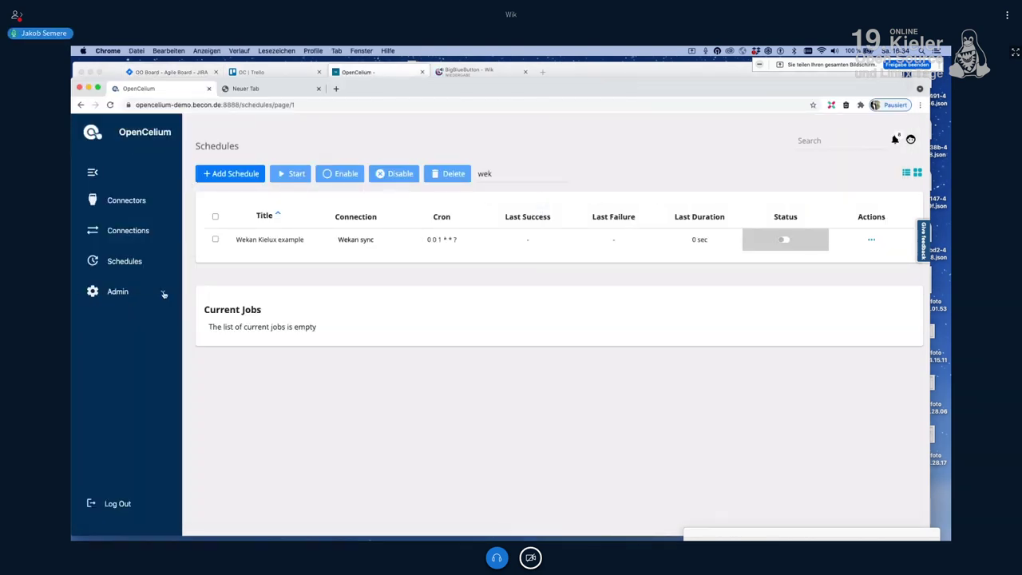
Step: Open Admin > Templates, review the From Invoker and To Invoker columns, and tick templates 3 and 4
{"action": "left_click", "coordinate": [162, 291]}
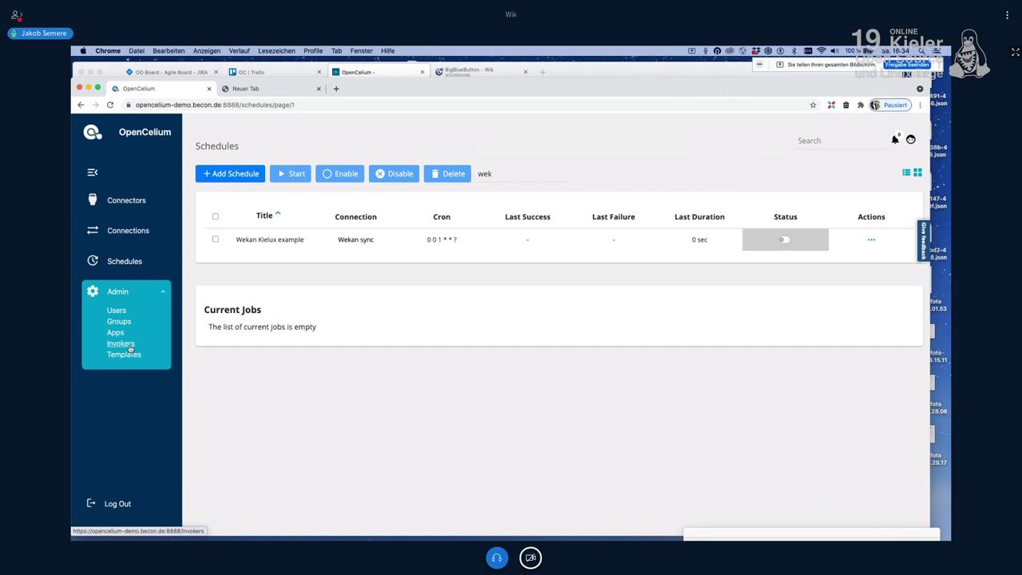
{"action": "left_click", "coordinate": [130, 203]}
{"action": "left_click", "coordinate": [126, 354]}
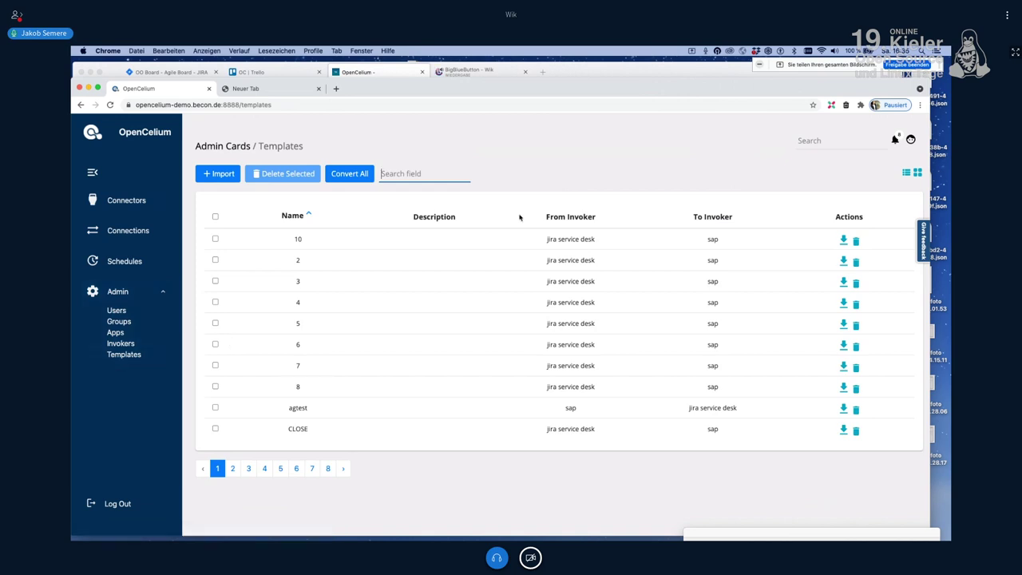
{"action": "left_click_drag", "start_coordinate": [543, 217], "coordinate": [587, 215]}
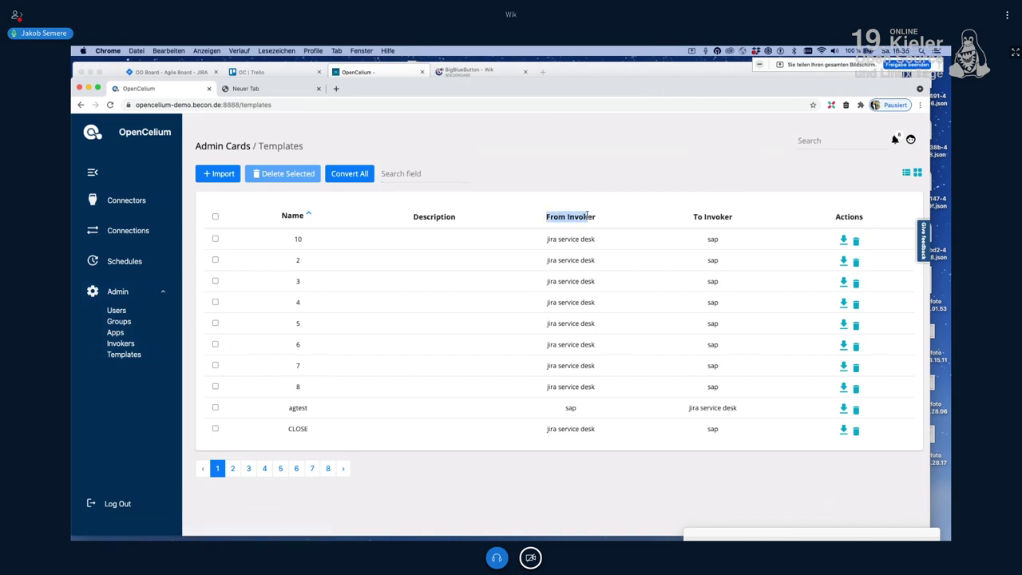
{"action": "left_click_drag", "start_coordinate": [695, 216], "coordinate": [760, 213]}
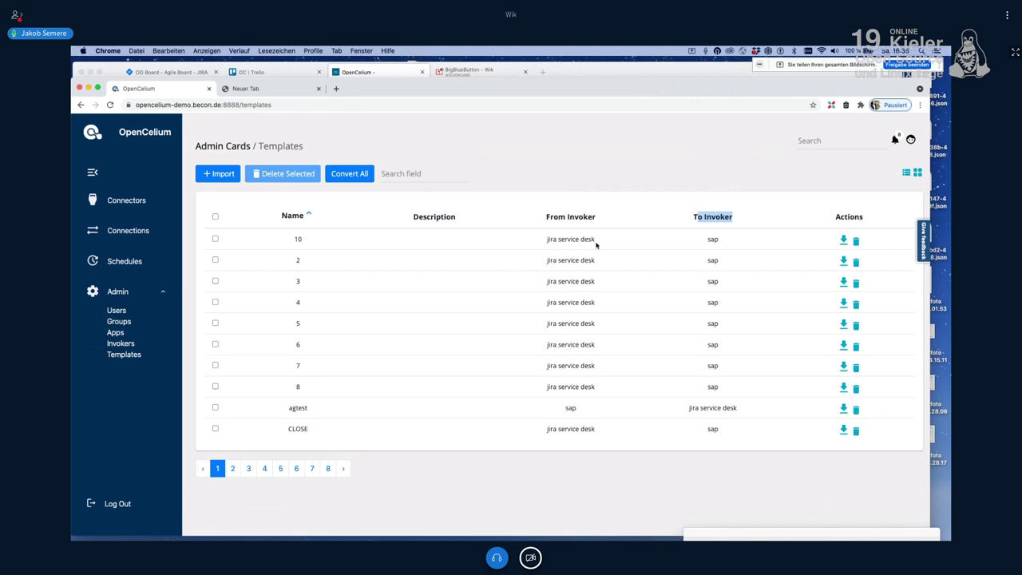
{"action": "left_click_drag", "start_coordinate": [539, 241], "coordinate": [733, 378]}
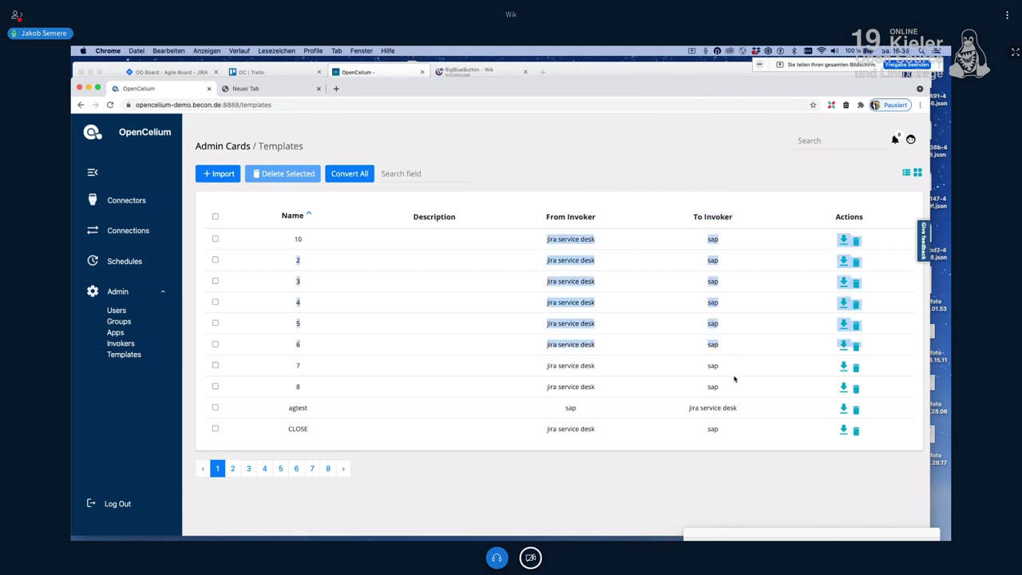
{"action": "left_click", "coordinate": [733, 378]}
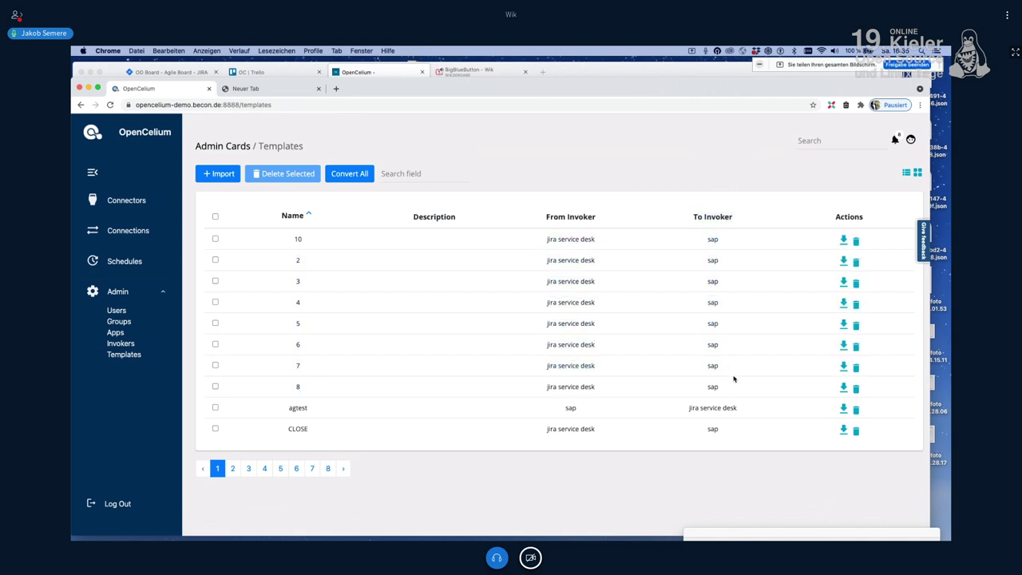
{"action": "left_click", "coordinate": [216, 281]}
{"action": "left_click", "coordinate": [216, 302]}
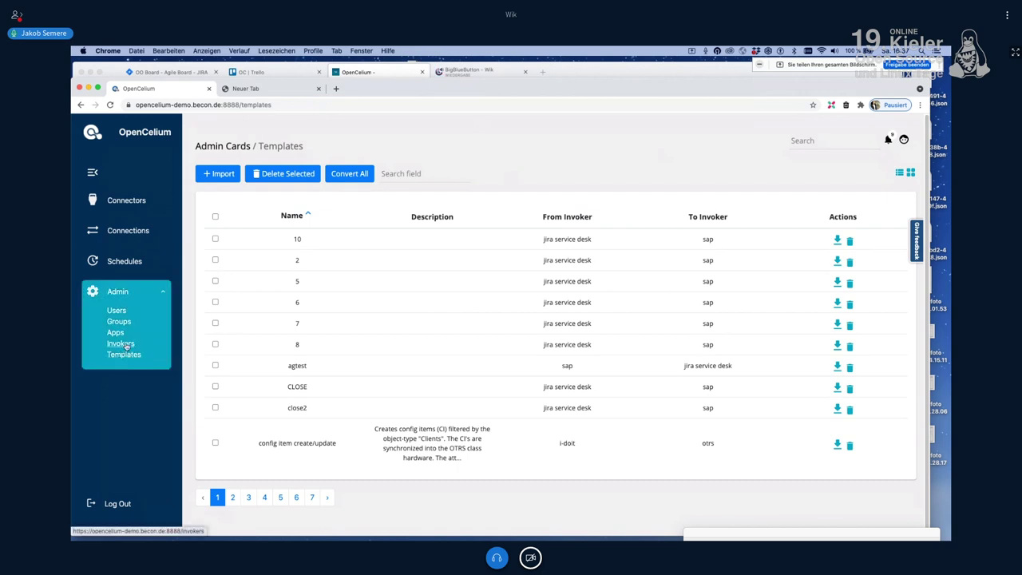
Step: Search the admin Invokers list for 'wek' and view the wekan invoker's details
{"action": "left_click", "coordinate": [122, 344]}
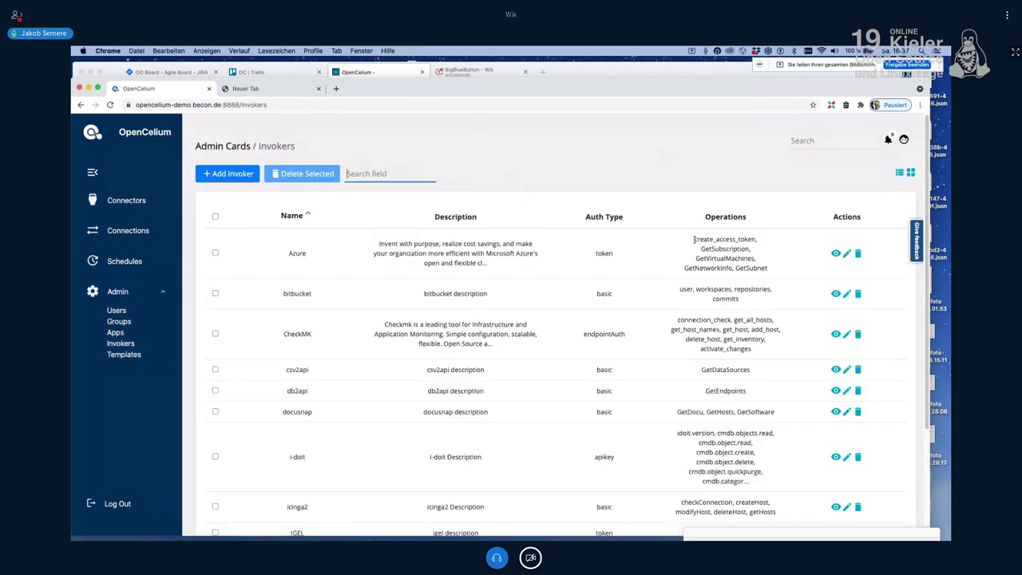
{"action": "left_click_drag", "start_coordinate": [763, 300], "coordinate": [744, 366]}
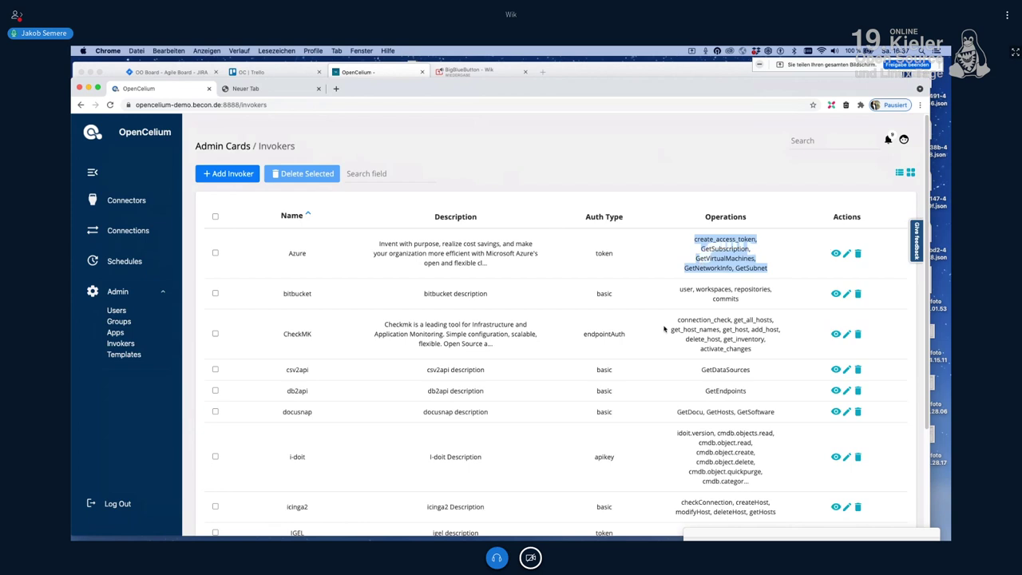
{"action": "scroll", "coordinate": [475, 249], "scroll_direction": "down", "scroll_amount": 2}
{"action": "scroll", "coordinate": [474, 249], "scroll_direction": "up", "scroll_amount": 2}
{"action": "left_click", "coordinate": [378, 173]}
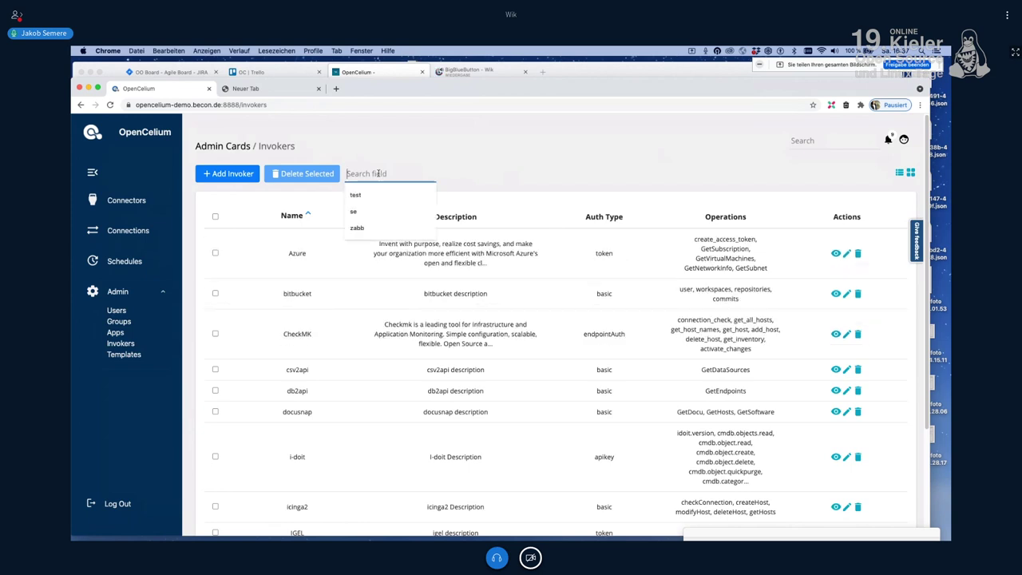
{"action": "type", "text": "wek"}
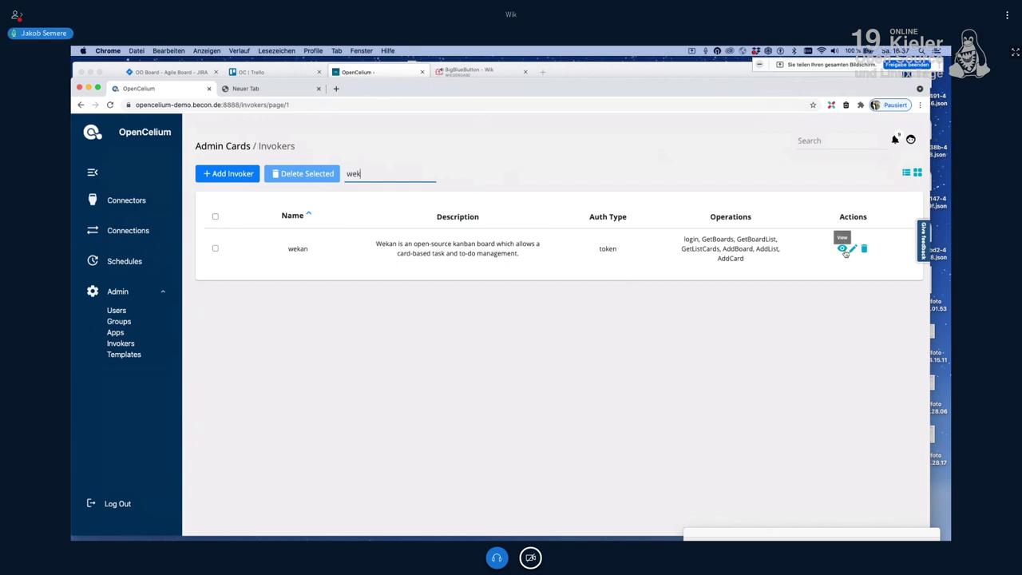
{"action": "left_click", "coordinate": [843, 251]}
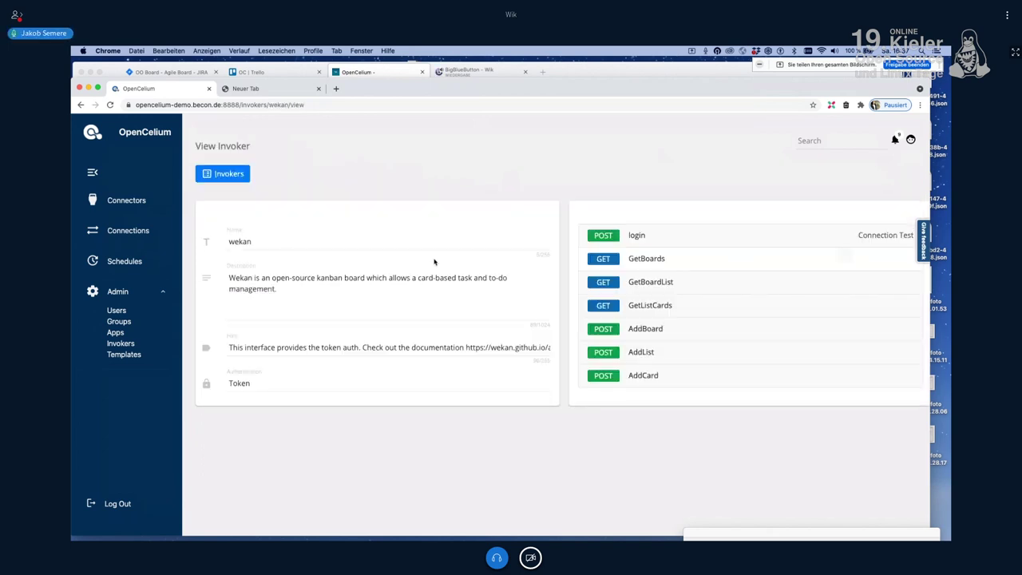
Step: Inspect the wekan invoker's login operation and token authentication, then return to the BigBlueButton conference
{"action": "left_click", "coordinate": [633, 236]}
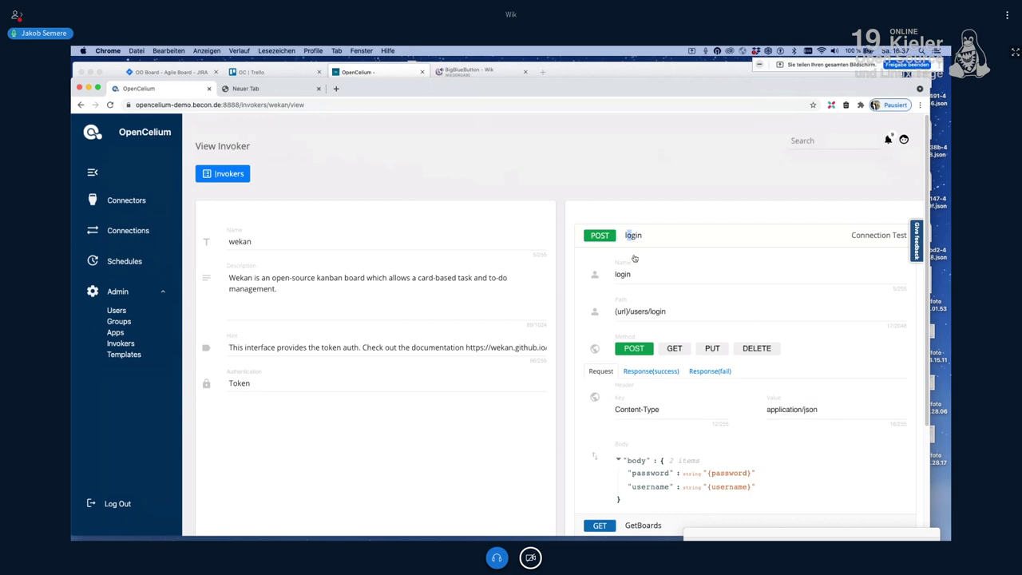
{"action": "left_click", "coordinate": [633, 258]}
{"action": "double_click", "coordinate": [238, 382]}
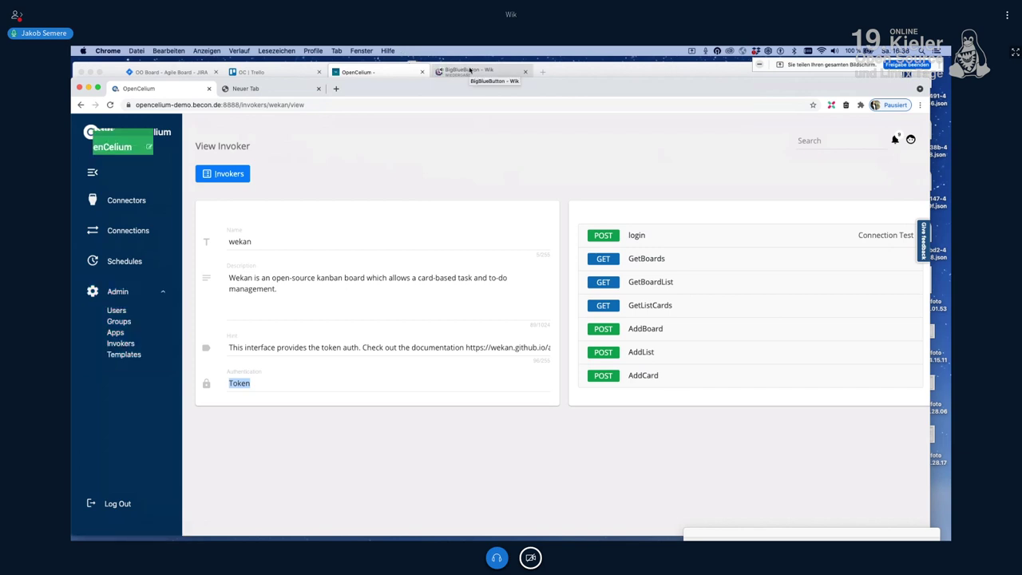
{"action": "left_click", "coordinate": [470, 70]}
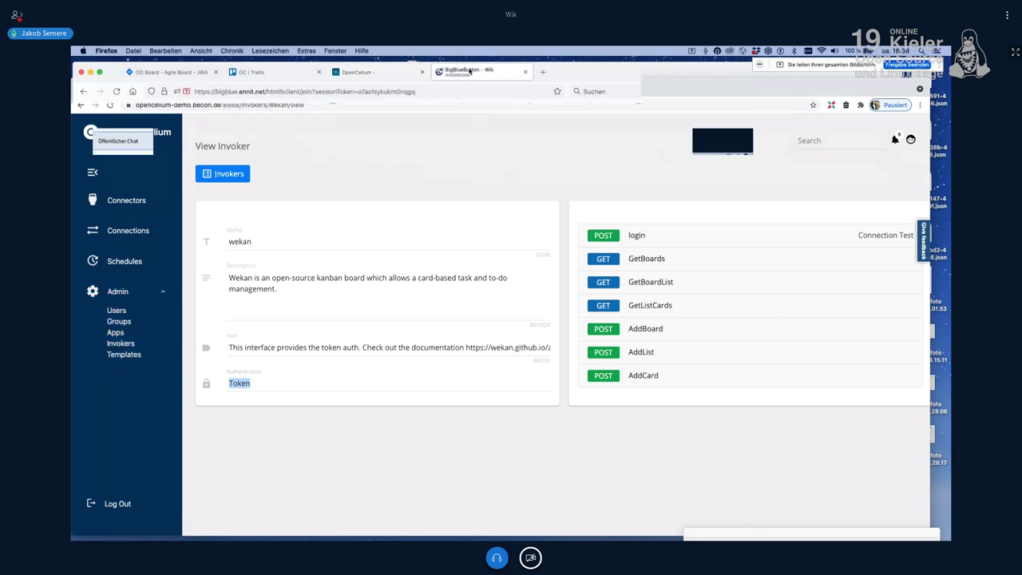